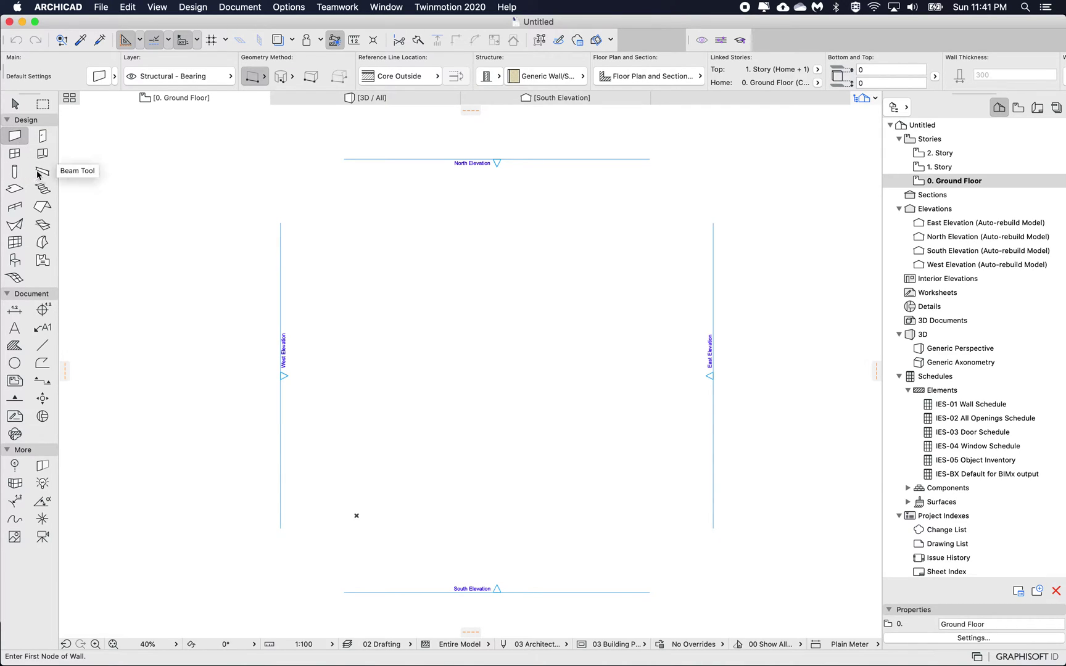
# Draw a horizontal beam 5000 long on the ground floor plan between the elevation markers
pyautogui.click(39, 172)
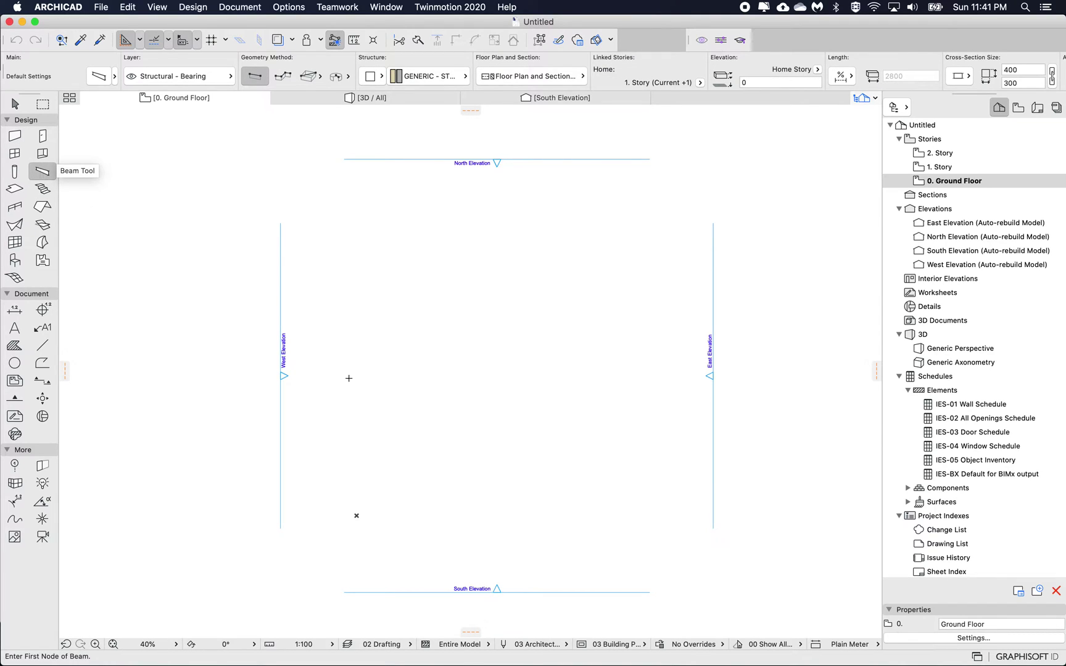
pyautogui.scroll(3, 481, 444)
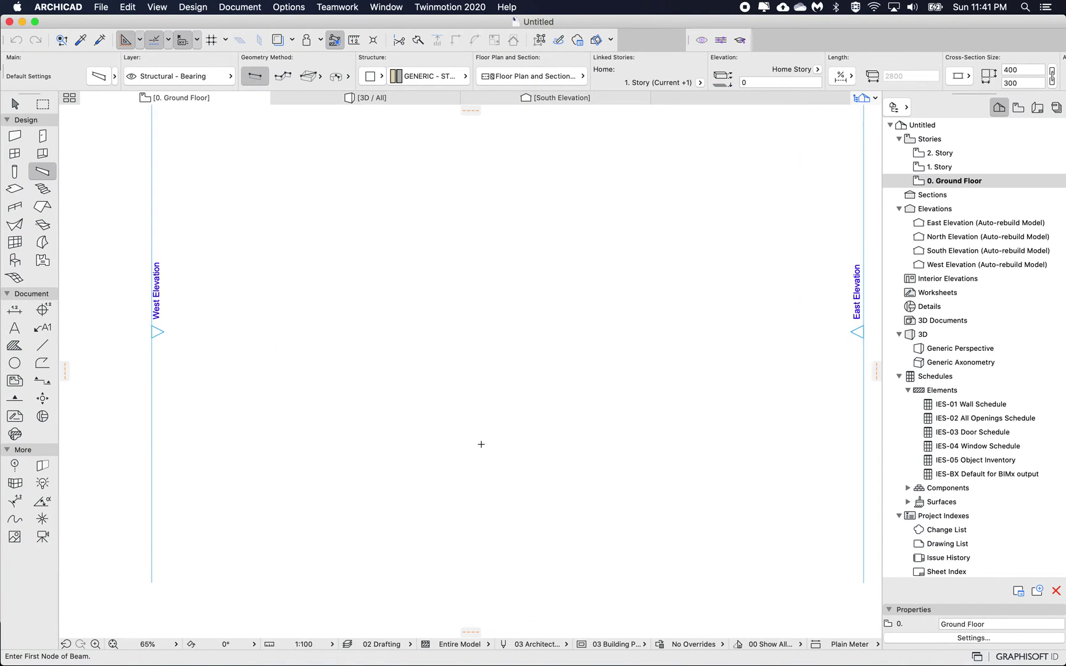
pyautogui.click(402, 438)
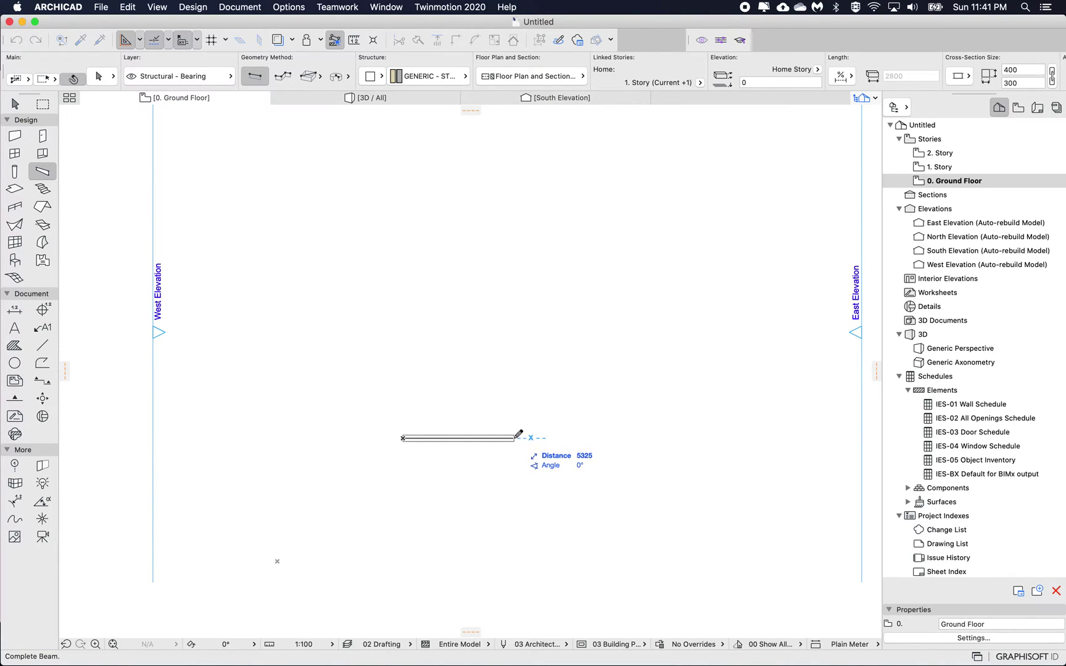
pyautogui.press('Tab')
pyautogui.write('5')
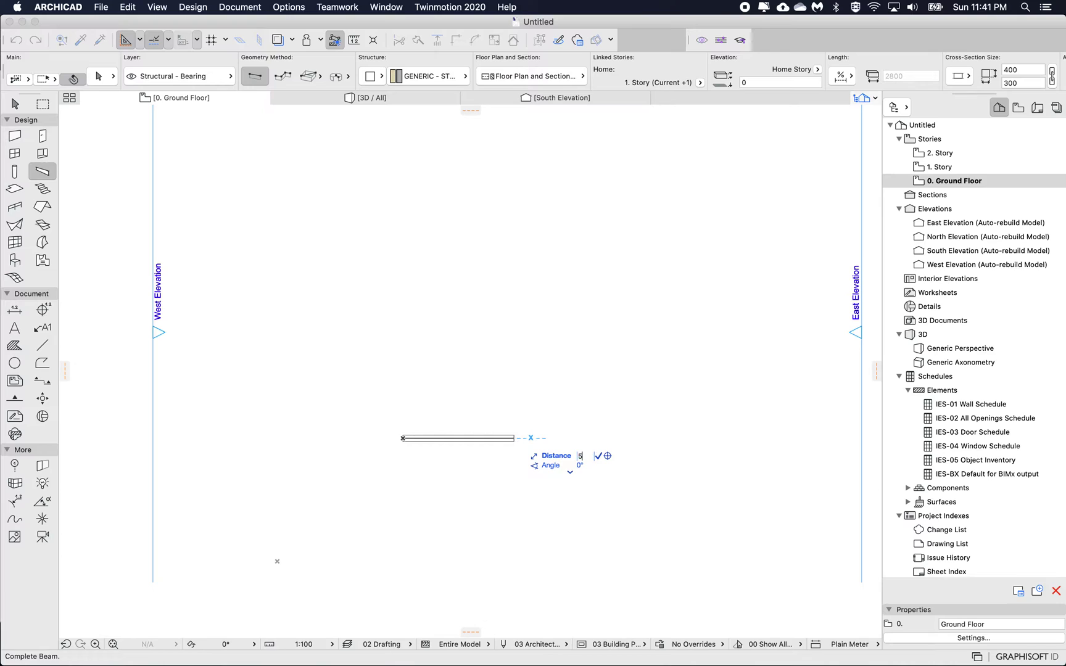
pyautogui.write('000')
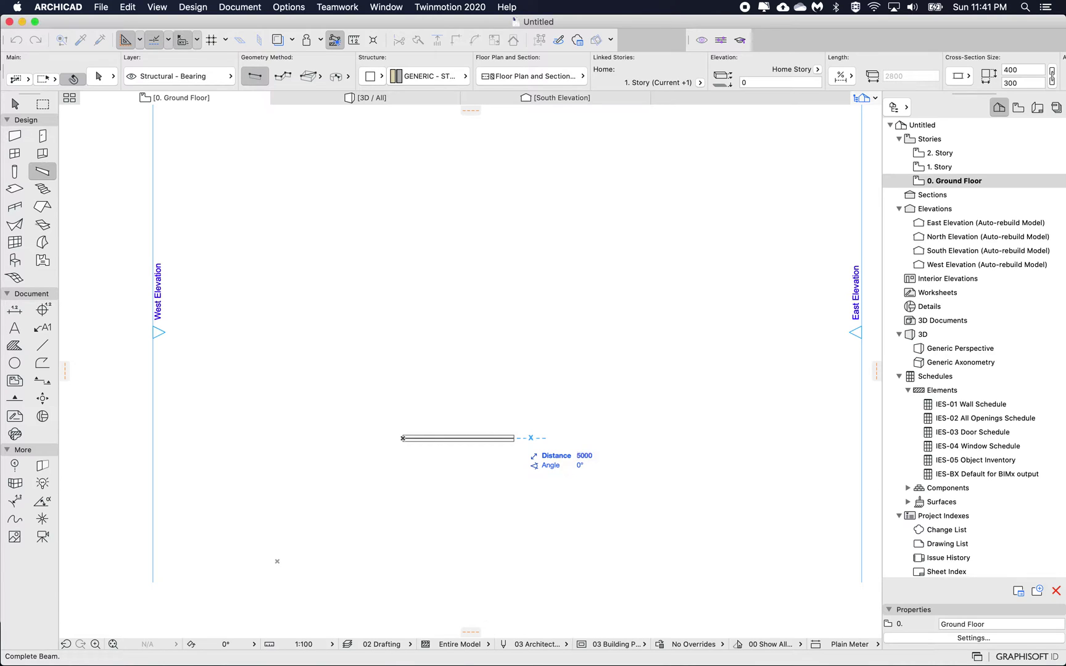
pyautogui.press('Return')
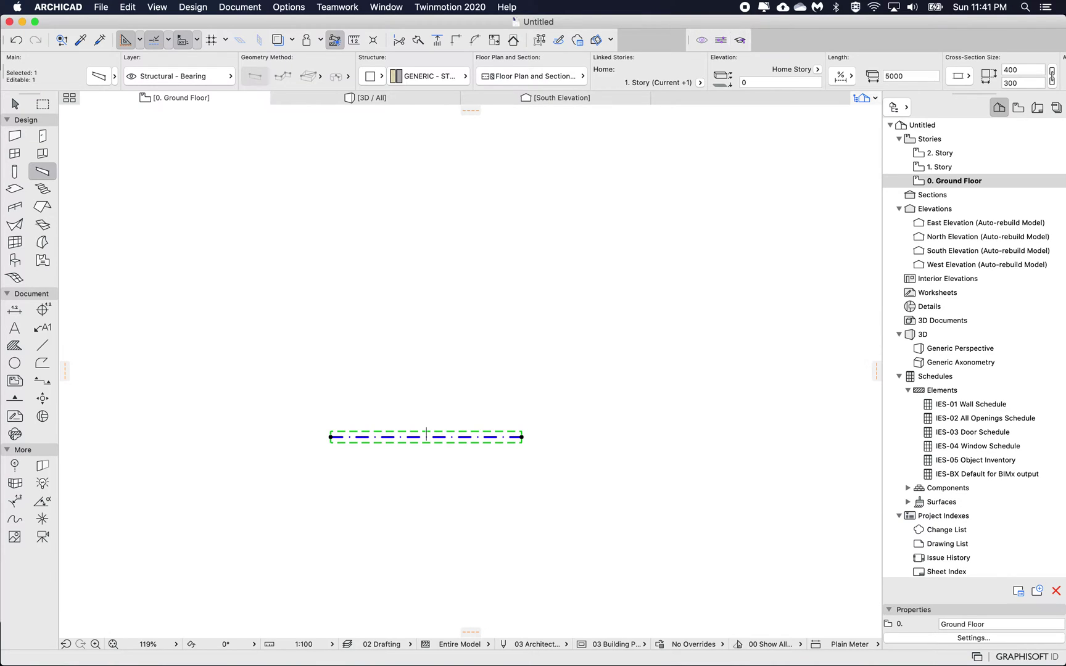
# Set the selected beam's home story to 0. Ground Floor and deselect it
pyautogui.click(699, 83)
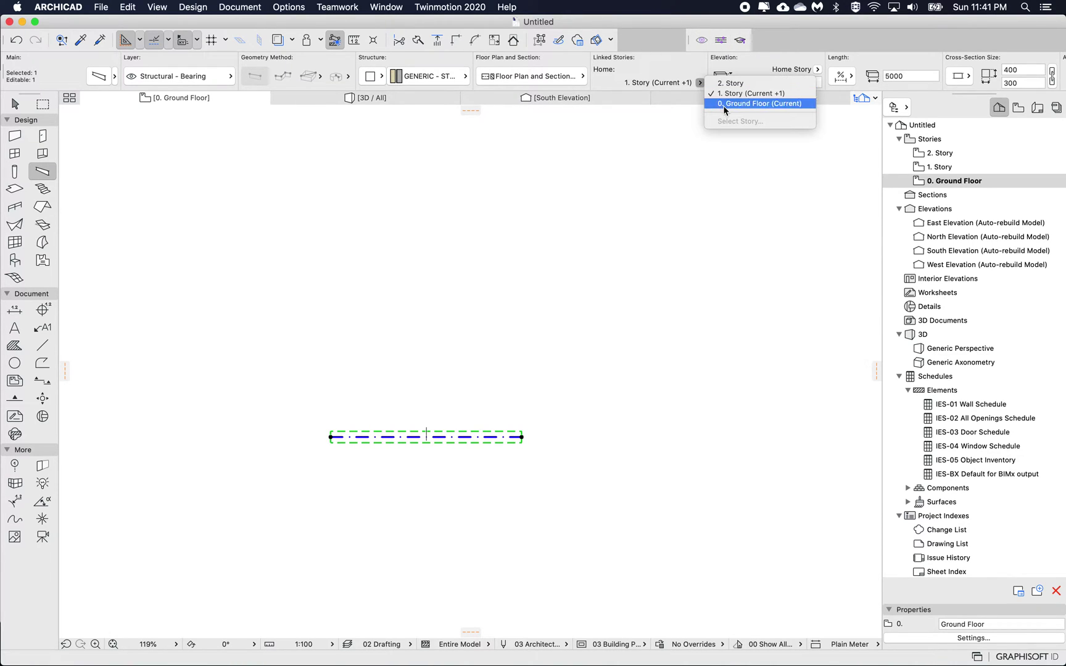
pyautogui.click(710, 103)
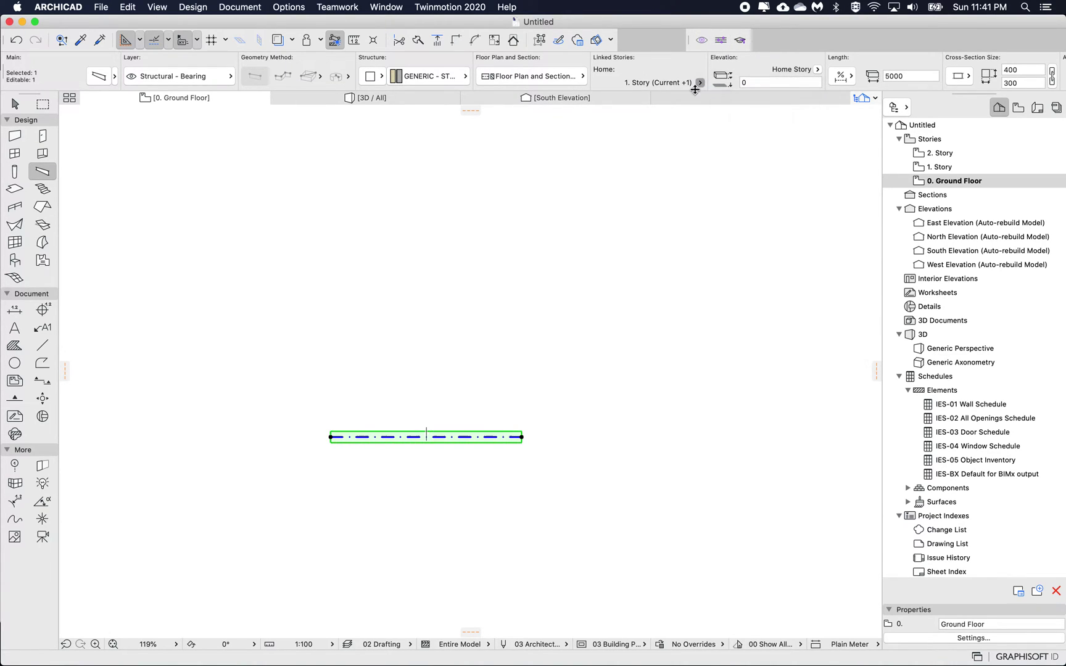
pyautogui.click(746, 82)
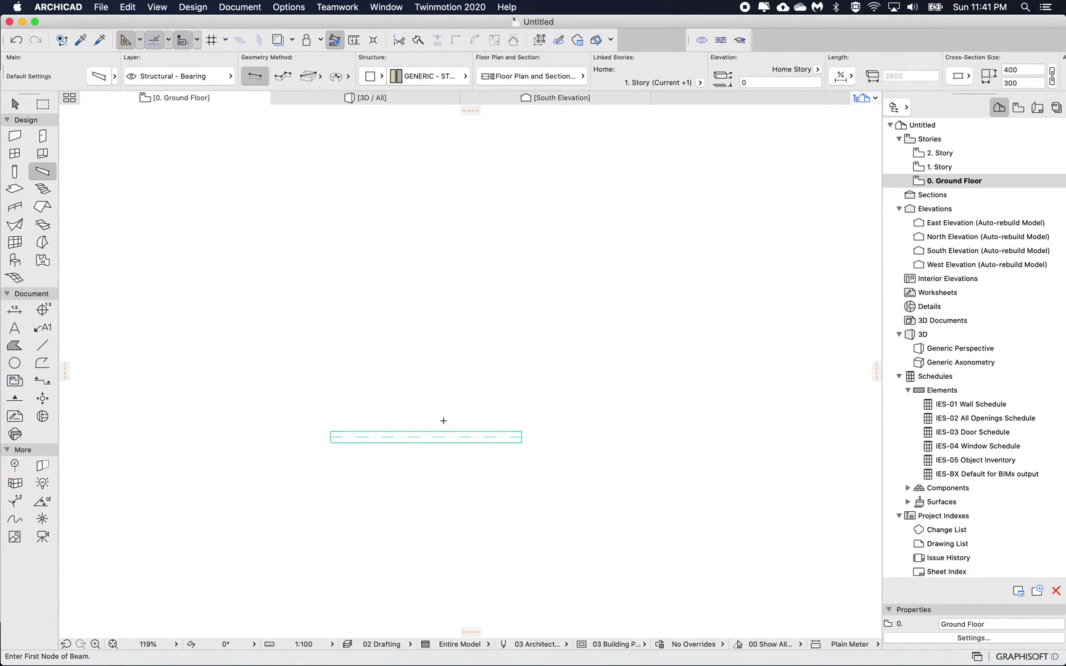
pyautogui.press('Escape')
pyautogui.scroll(3, 427, 462)
pyautogui.scroll(2, 427, 462)
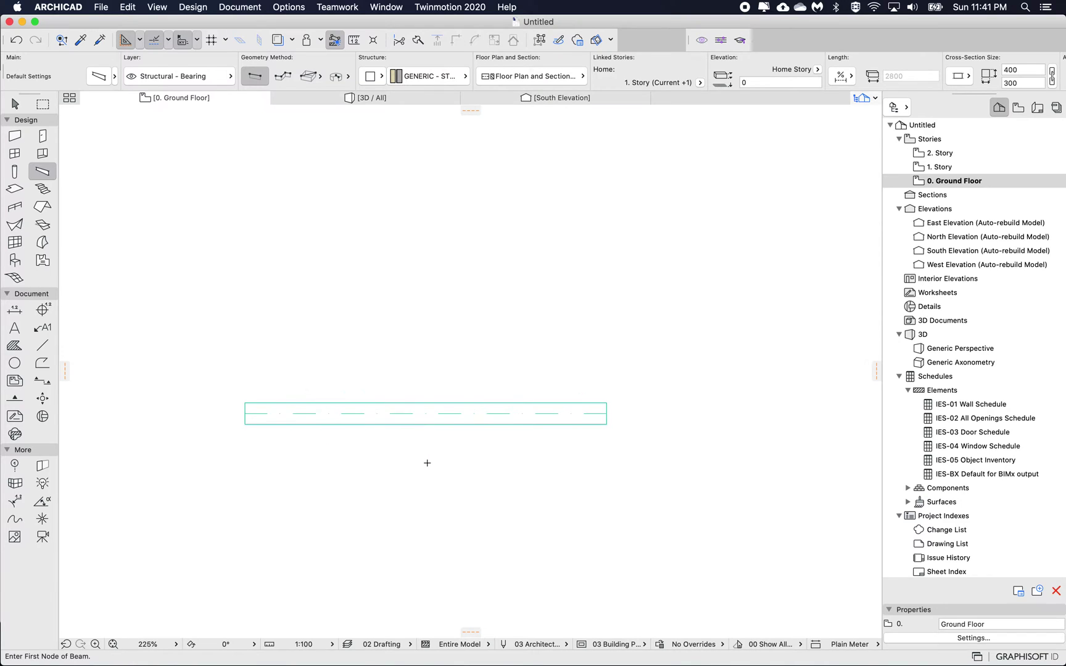
# Create a new complex profile named Ramp in the Profile Manager
pyautogui.click(288, 7)
pyautogui.moveTo(295, 23)
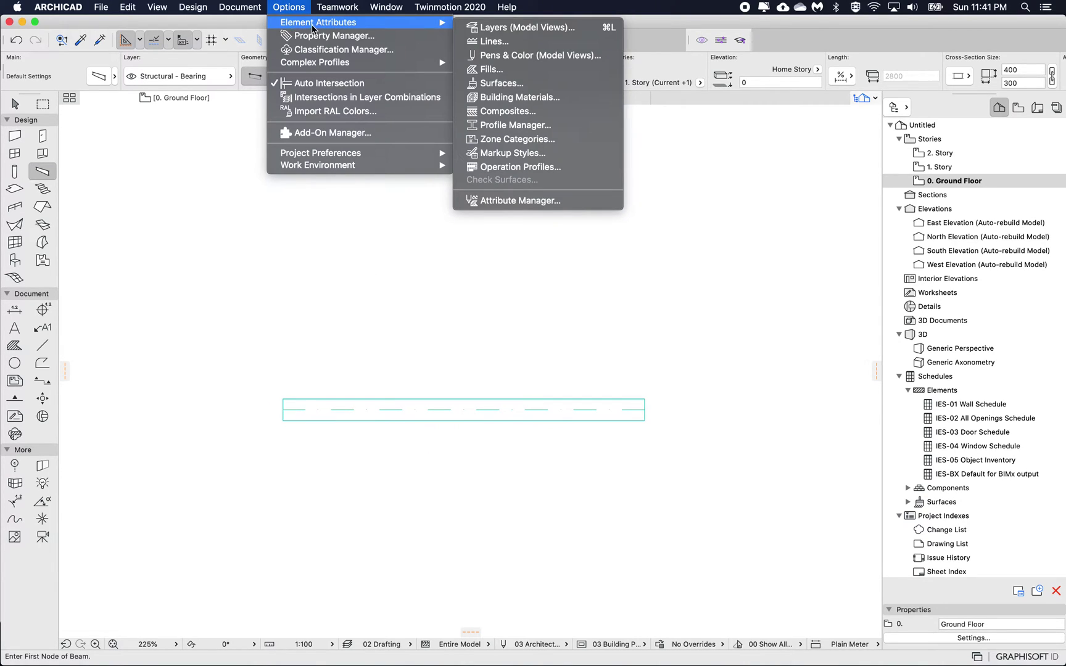
pyautogui.click(515, 126)
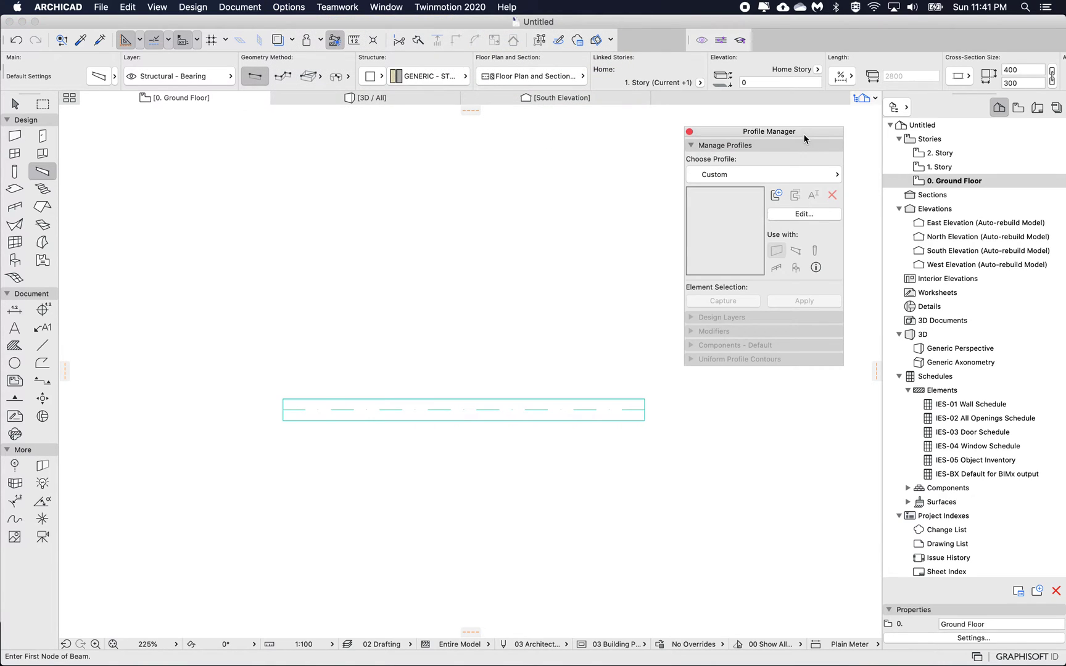
pyautogui.moveTo(804, 133); pyautogui.dragTo(807, 127)
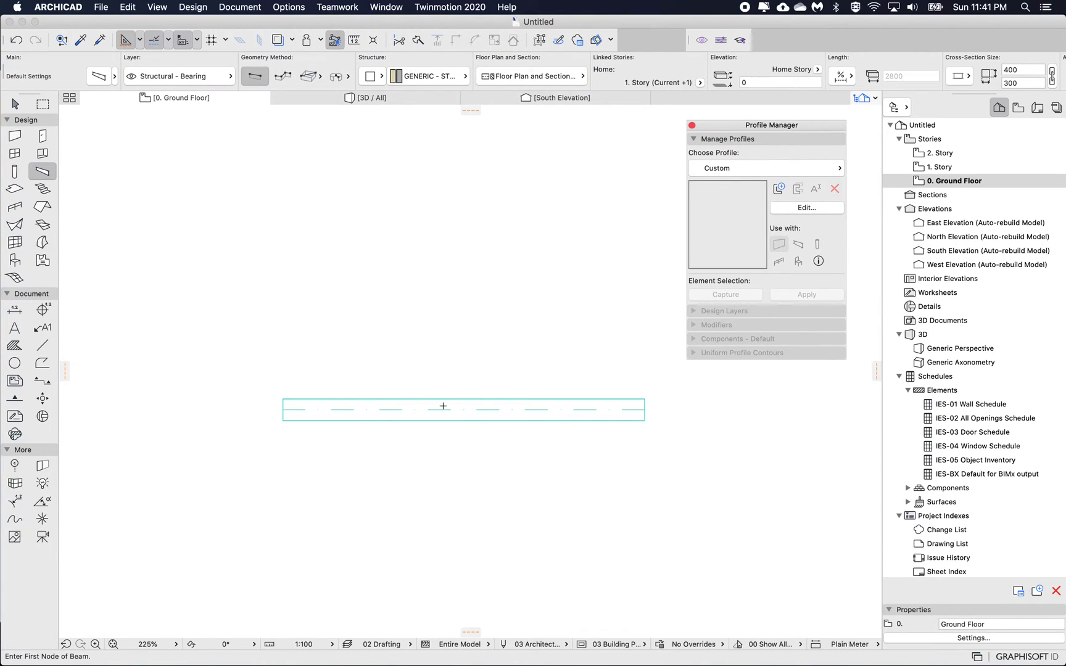
pyautogui.click(779, 188)
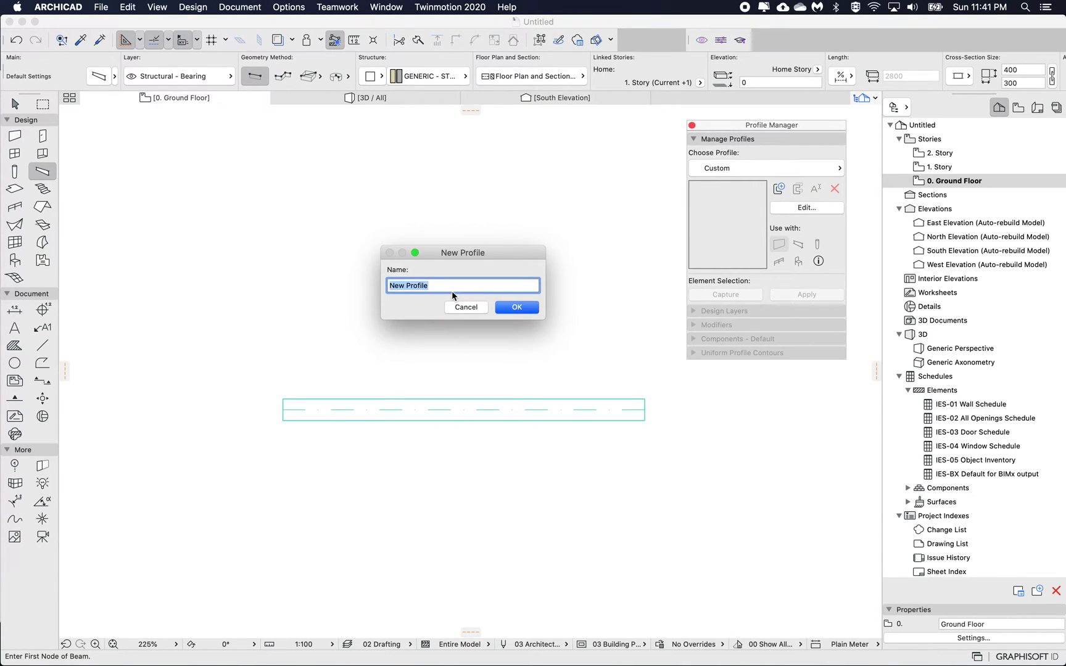
pyautogui.write('Ramp')
pyautogui.click(518, 298)
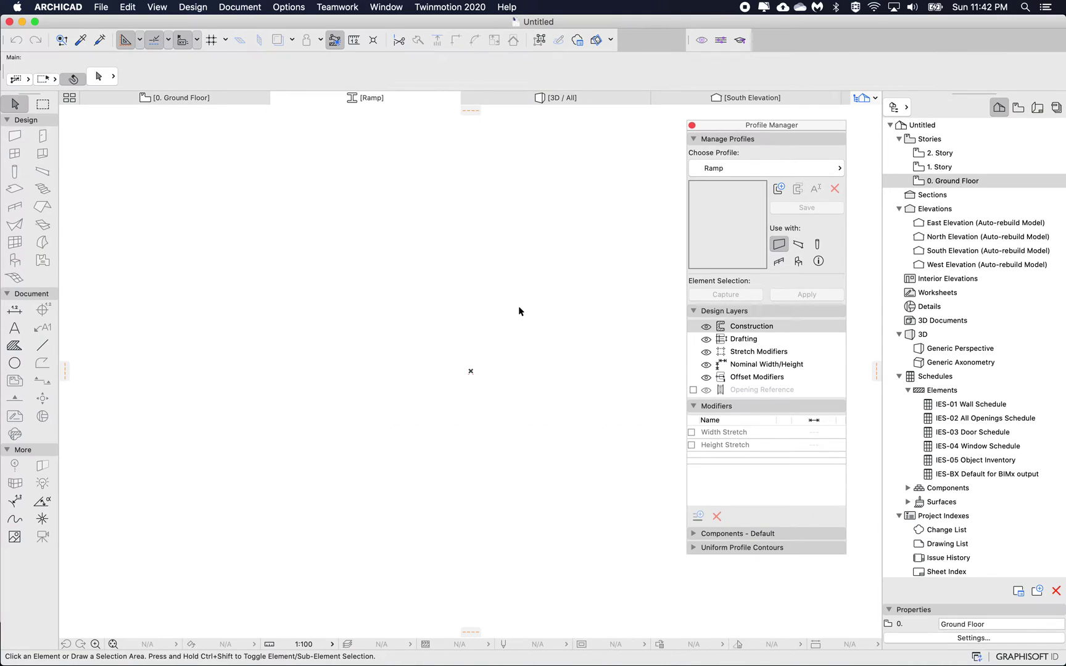
# Draw a rectangular Concrete fill 1200 wide and 100 high in the Ramp profile
pyautogui.click(15, 348)
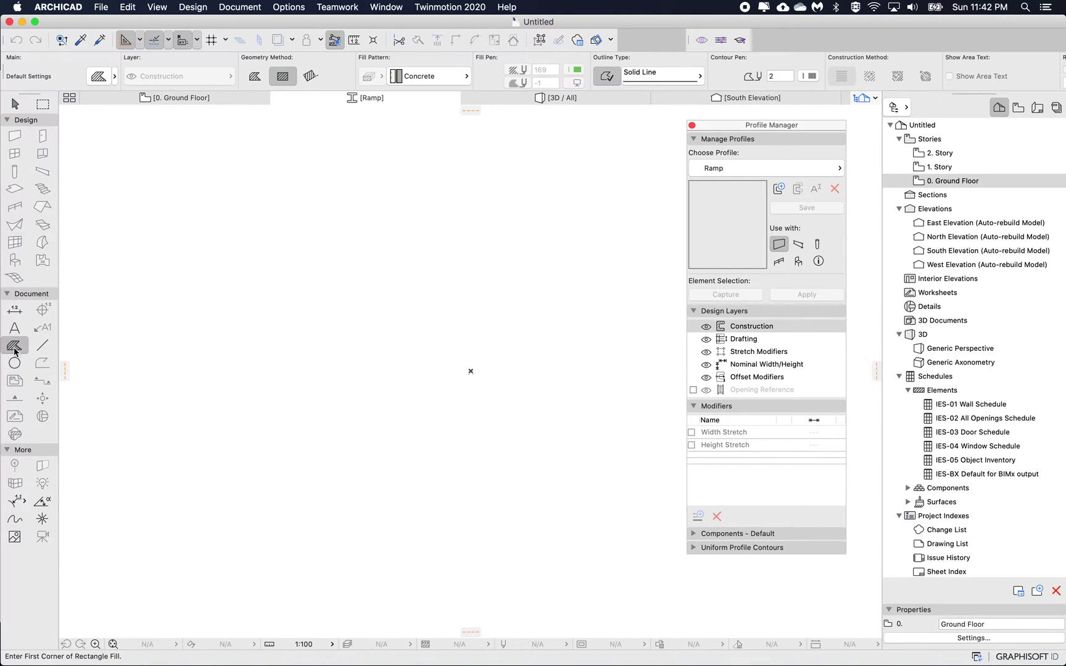
pyautogui.click(403, 79)
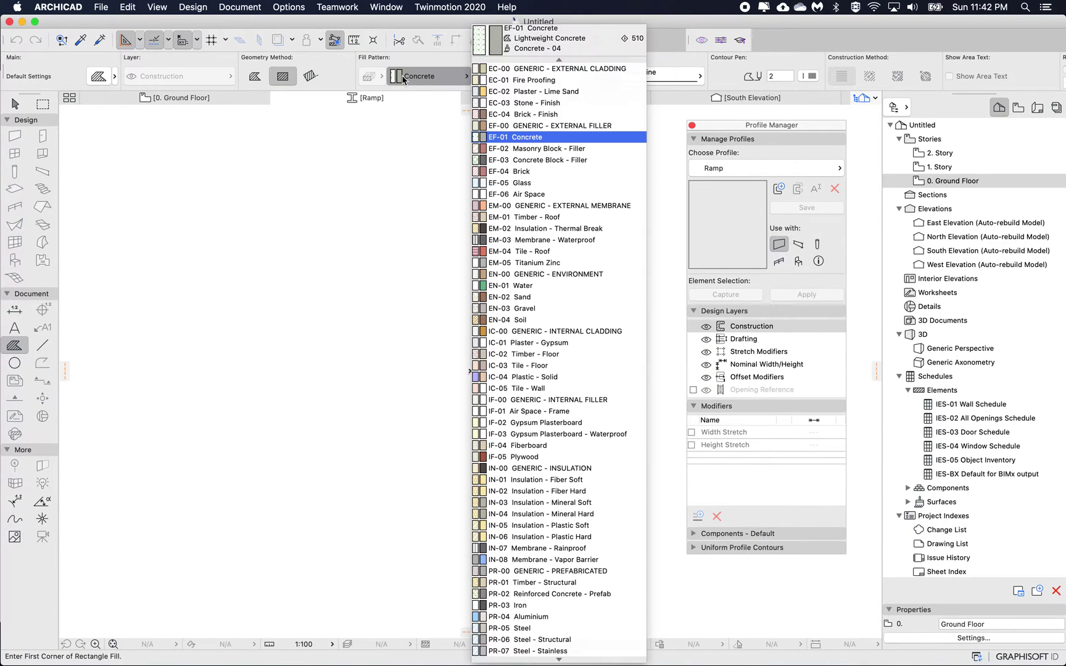
pyautogui.click(407, 79)
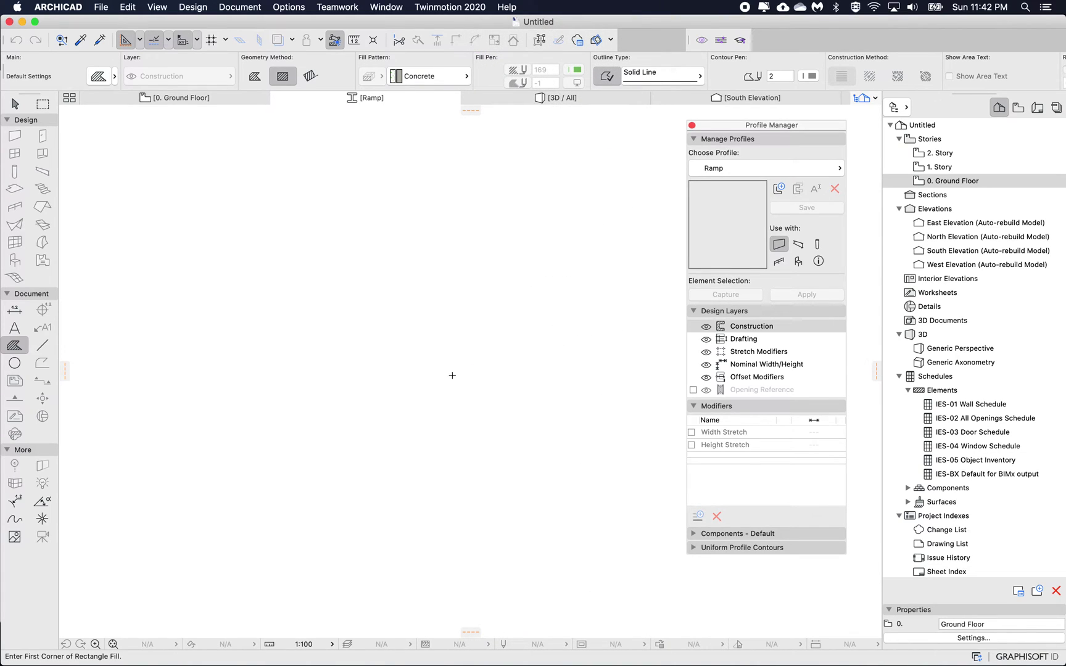
pyautogui.click(396, 379)
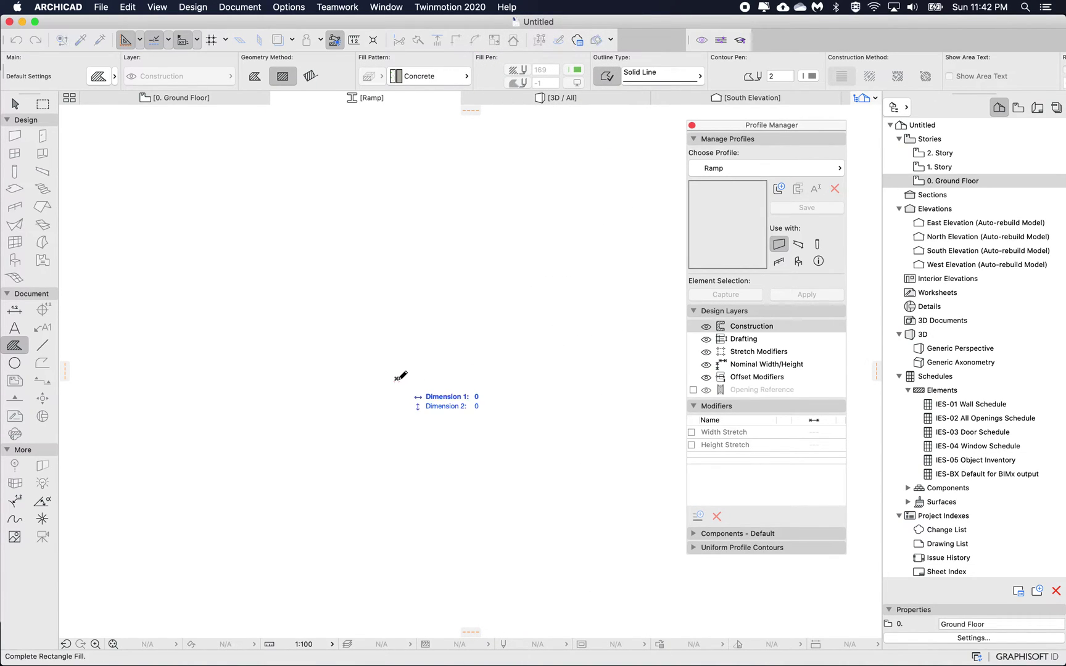
pyautogui.hscroll(2, 632, 407)
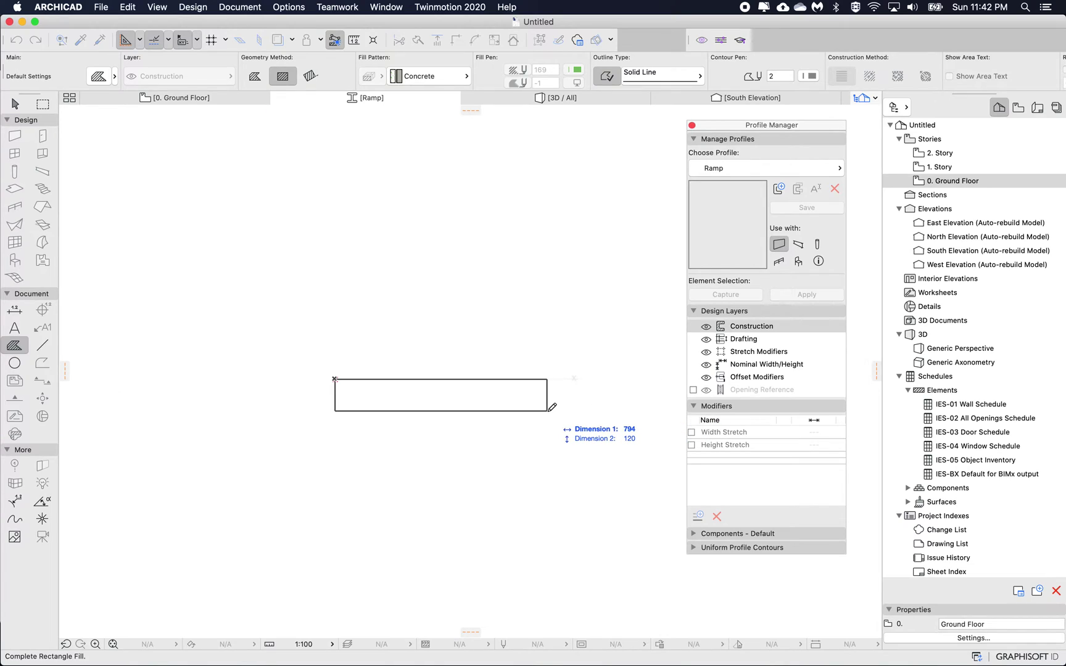
pyautogui.write('1200')
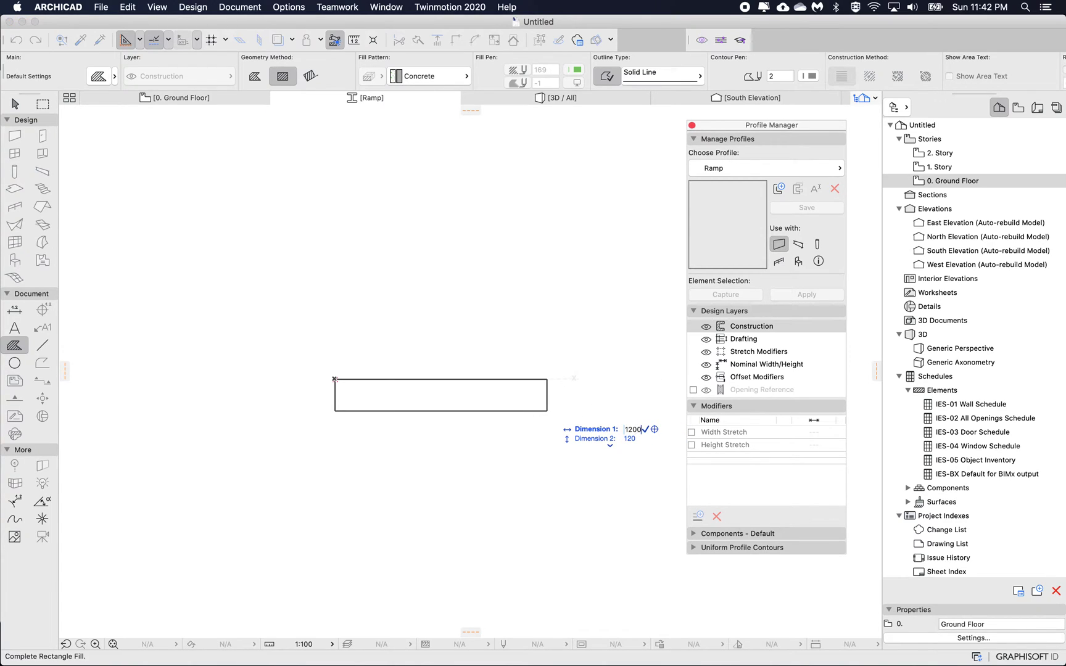
pyautogui.press('Tab')
pyautogui.write('100')
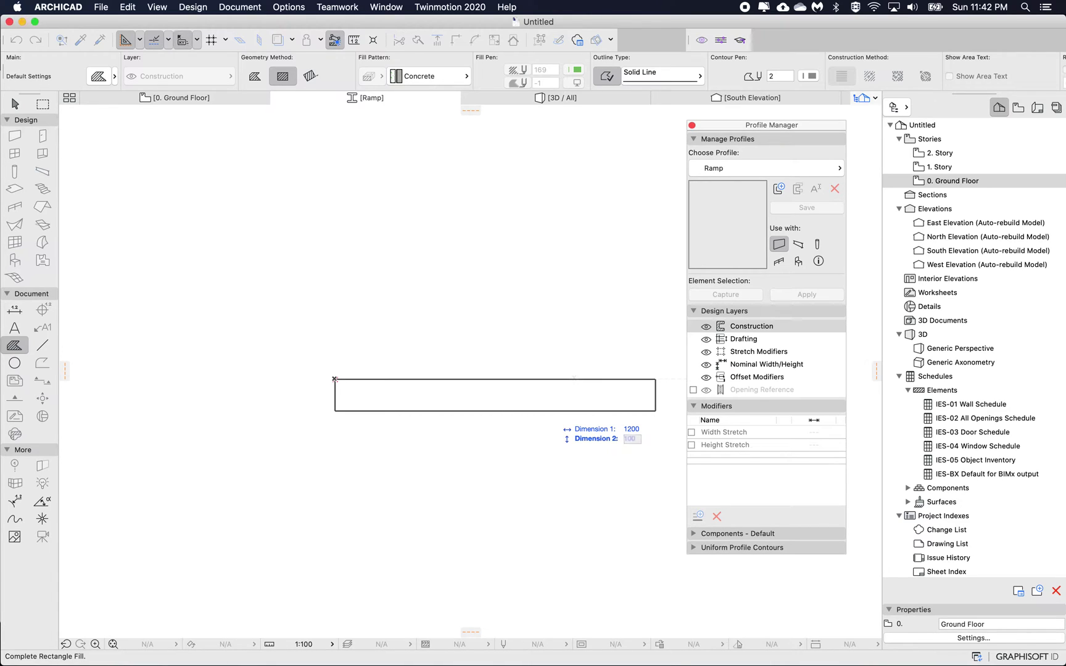
pyautogui.press('Return')
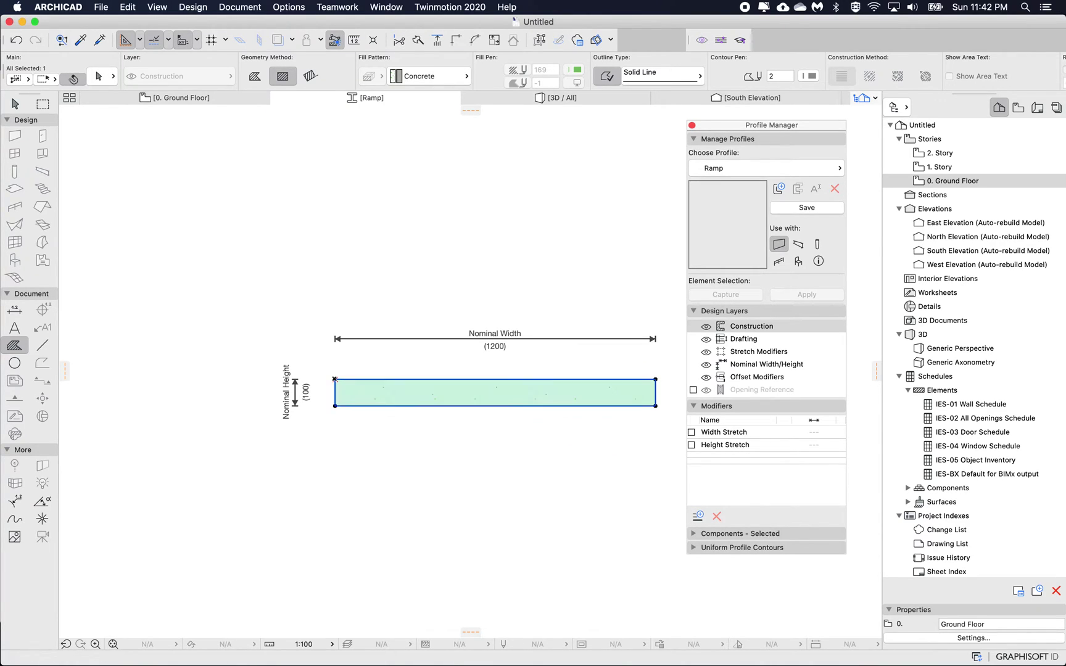
# Move the concrete fill so its upper edge's midpoint sits on the profile origin, and hide the Nominal Width/Height design layer
pyautogui.keyDown('shift'); pyautogui.click(335, 379); pyautogui.keyUp('shift')
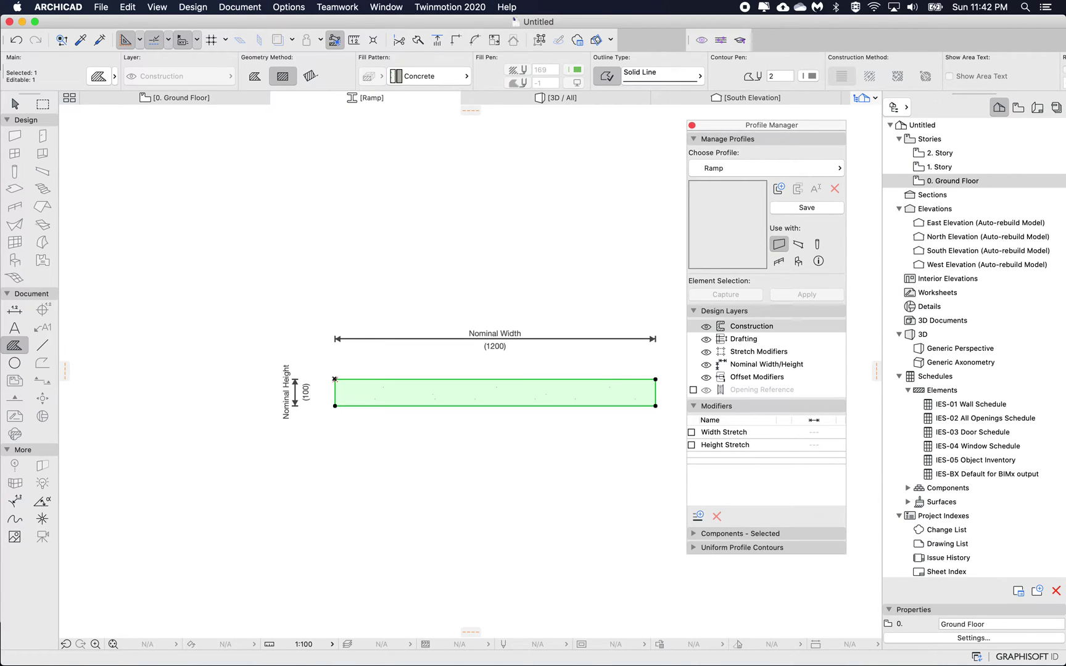
pyautogui.press('super+d')
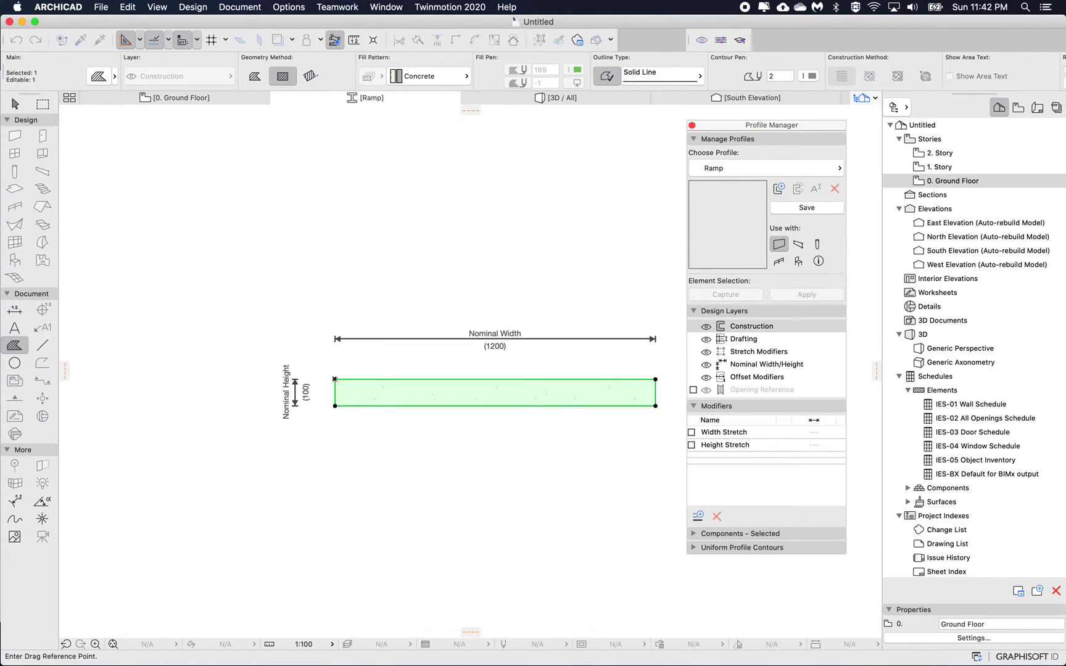
pyautogui.click(494, 378)
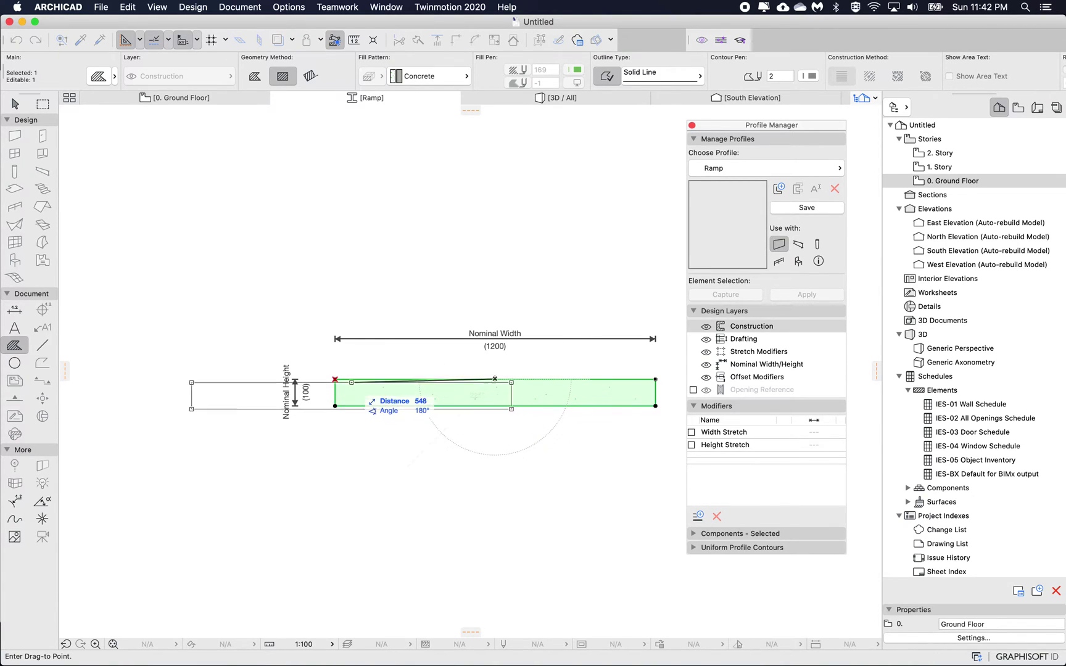
pyautogui.click(334, 379)
pyautogui.press('Escape')
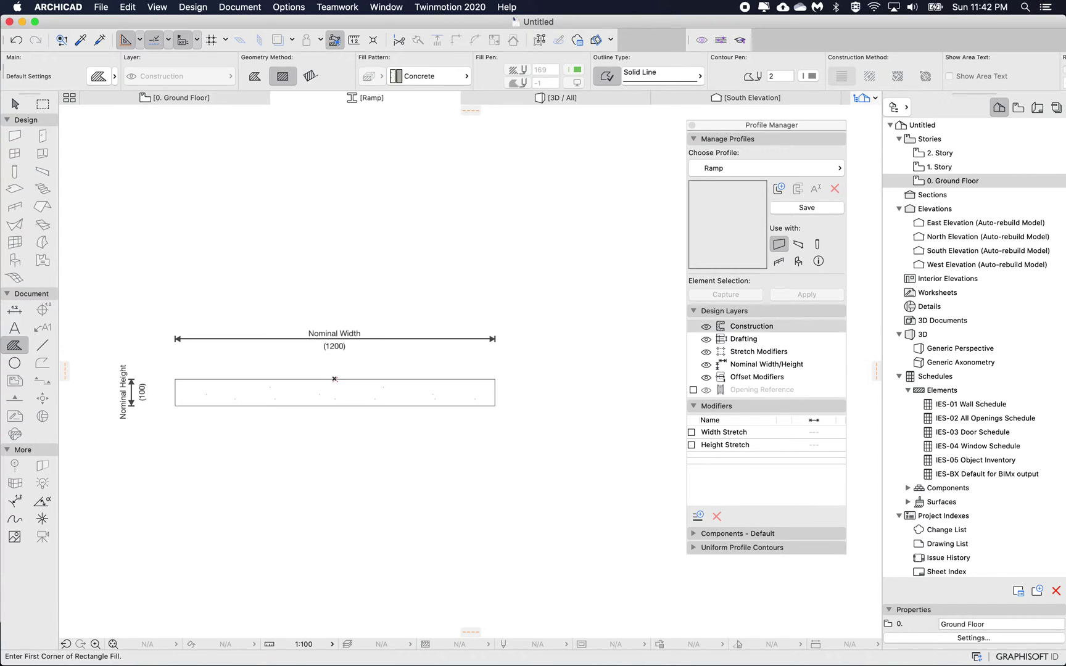
pyautogui.click(706, 364)
pyautogui.moveTo(334, 378); pyautogui.dragTo(410, 385, button='middle')
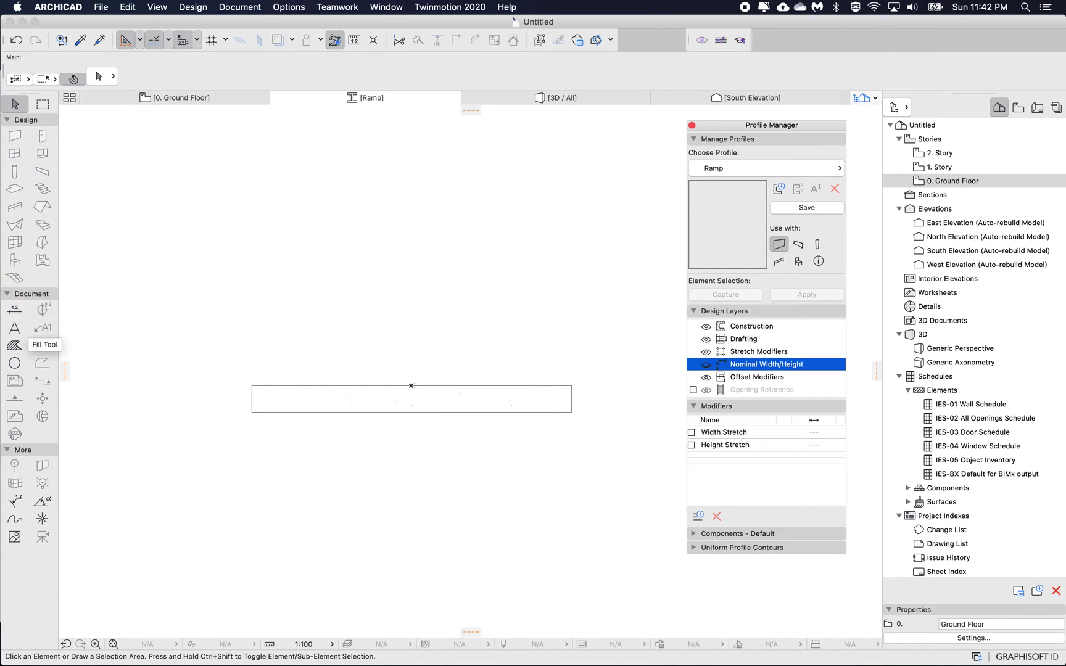
# Draw a rectangular Concrete fill 150 wide and 200 high, rising from the slab's lower-right corner as a curb
pyautogui.click(15, 345)
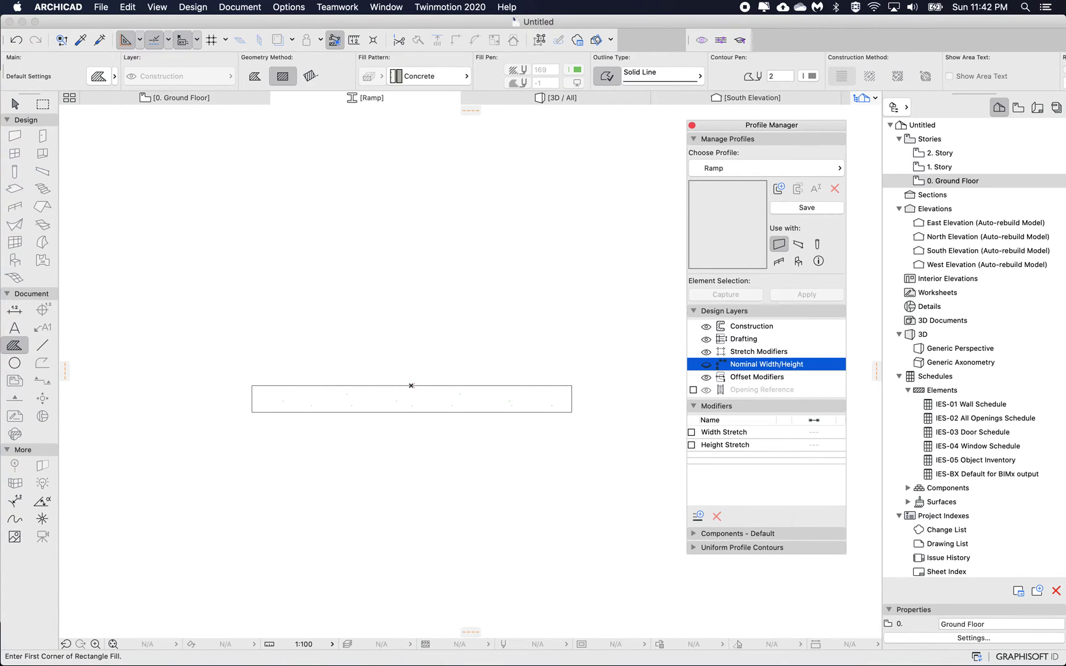
pyautogui.click(571, 412)
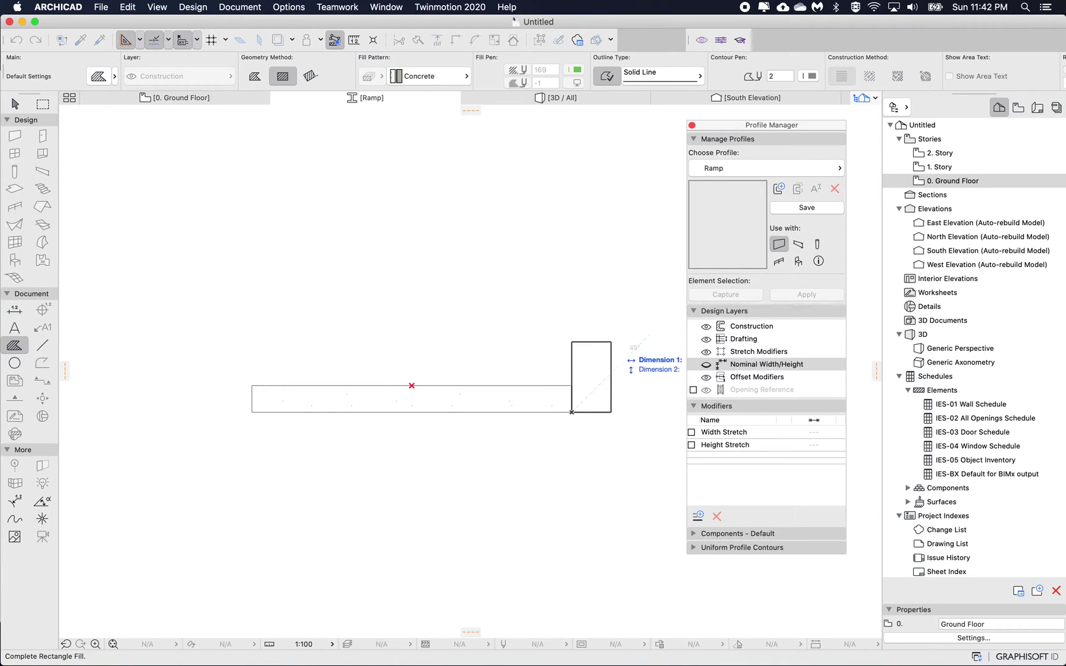
pyautogui.moveTo(618, 344); pyautogui.dragTo(554, 348, button='middle')
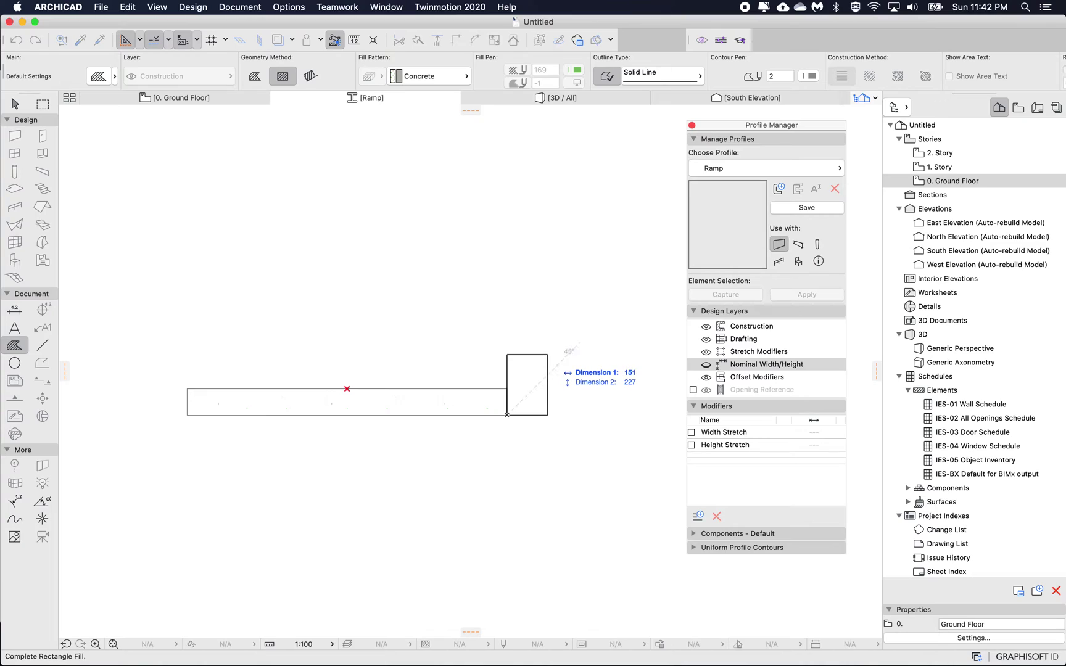
pyautogui.write('150')
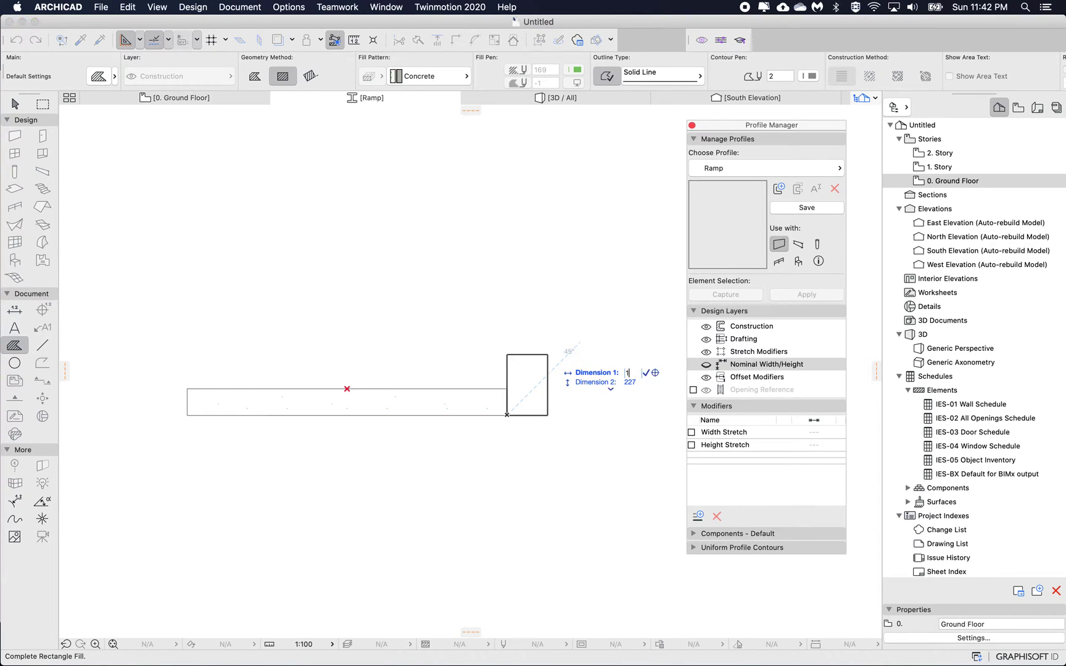
pyautogui.press('Tab')
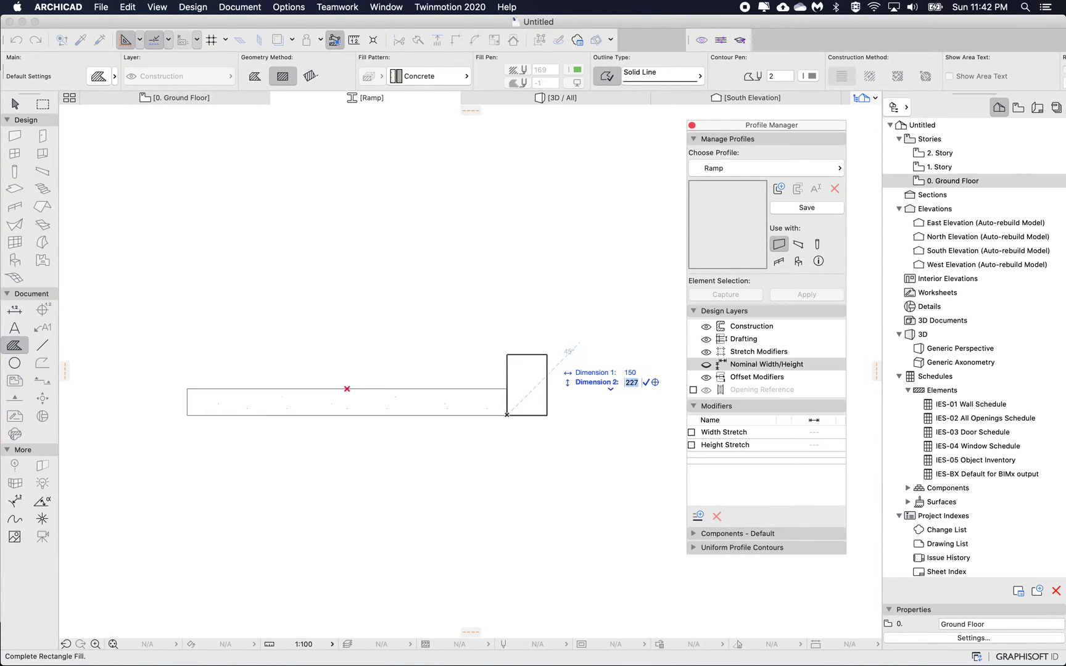
pyautogui.write('200')
pyautogui.press('Return')
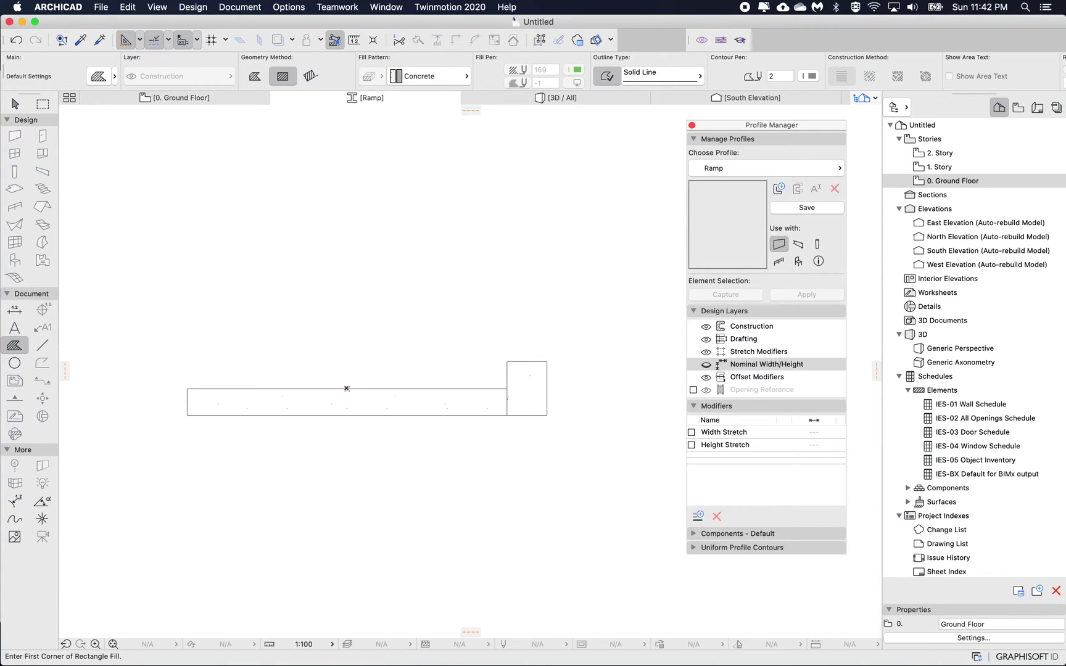
# Copy the right curb onto the slab's left end, aligning its lower-right corner with the slab's lower-left corner
pyautogui.keyDown('shift'); pyautogui.click(526, 388); pyautogui.keyUp('shift')
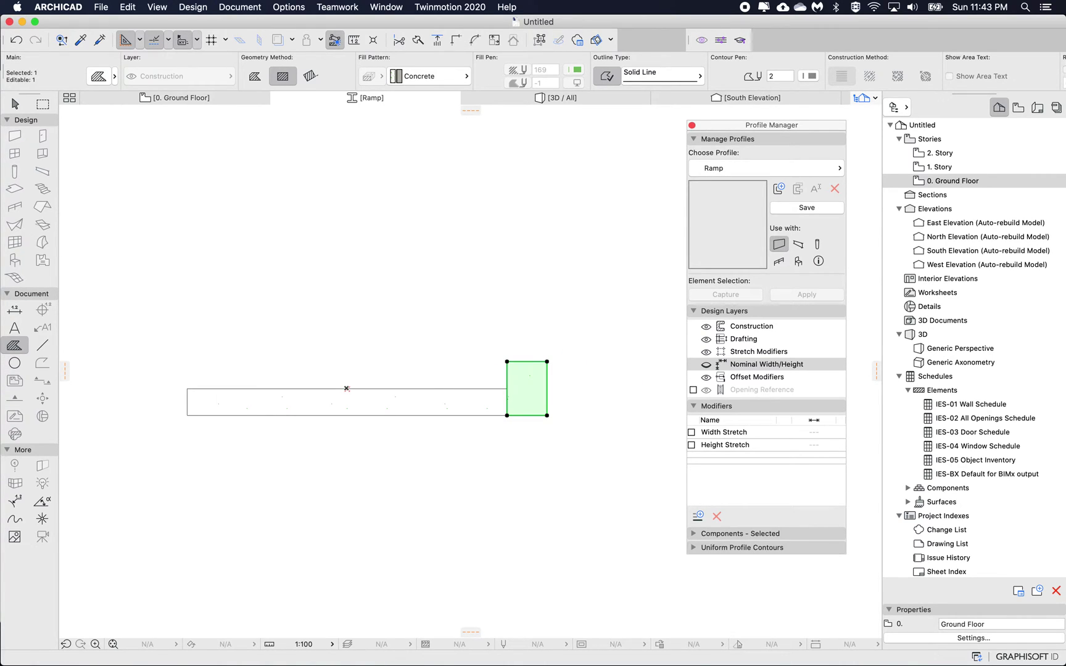
pyautogui.press('super+d')
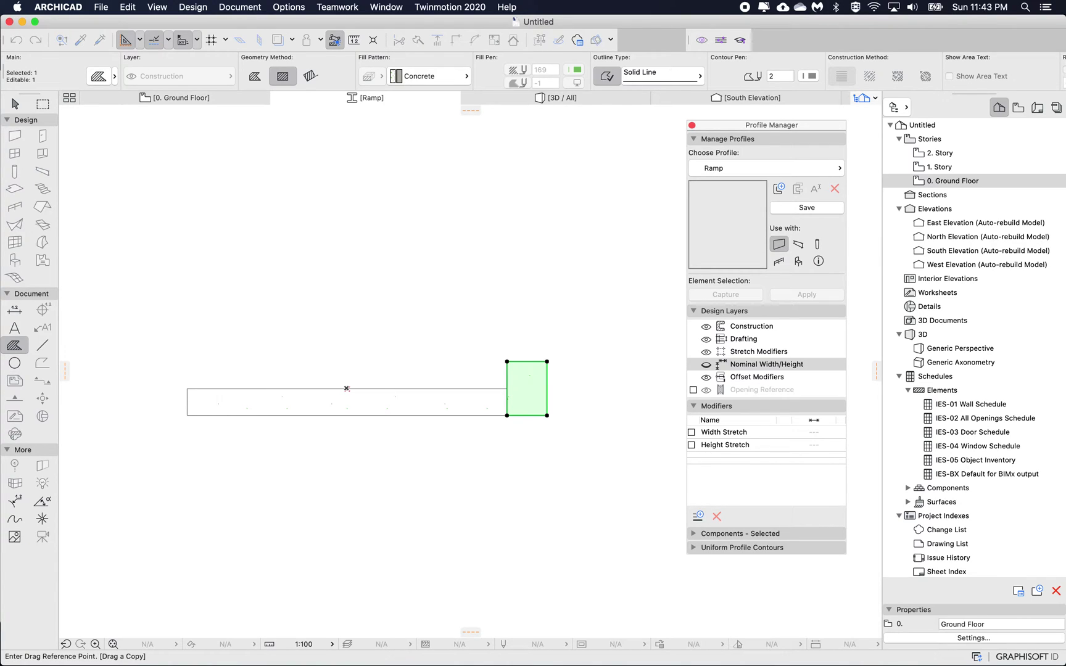
pyautogui.click(547, 415)
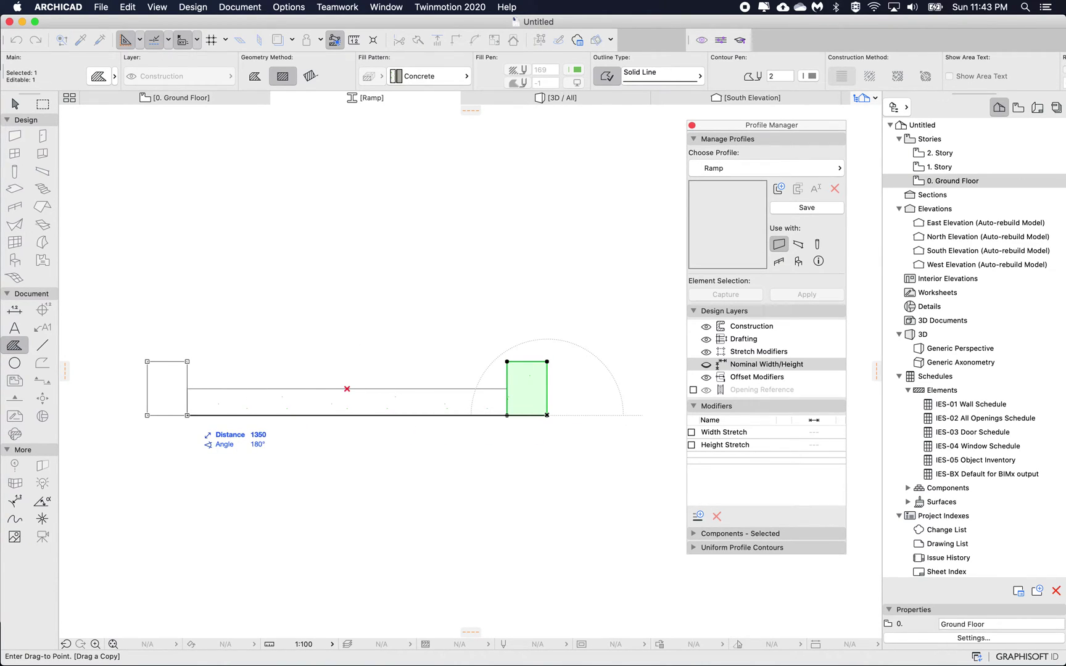
pyautogui.click(187, 415)
pyautogui.press('Escape')
pyautogui.hscroll(-2, 346, 388)
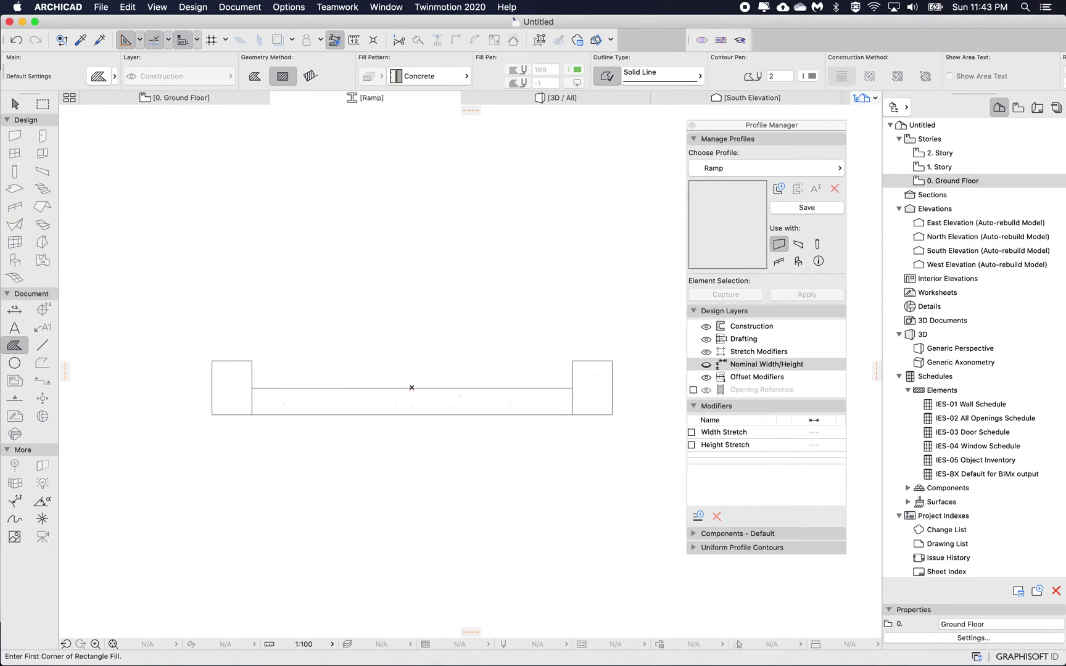
# Save the Ramp profile and make it available for beams only instead of walls
pyautogui.press('super+s')
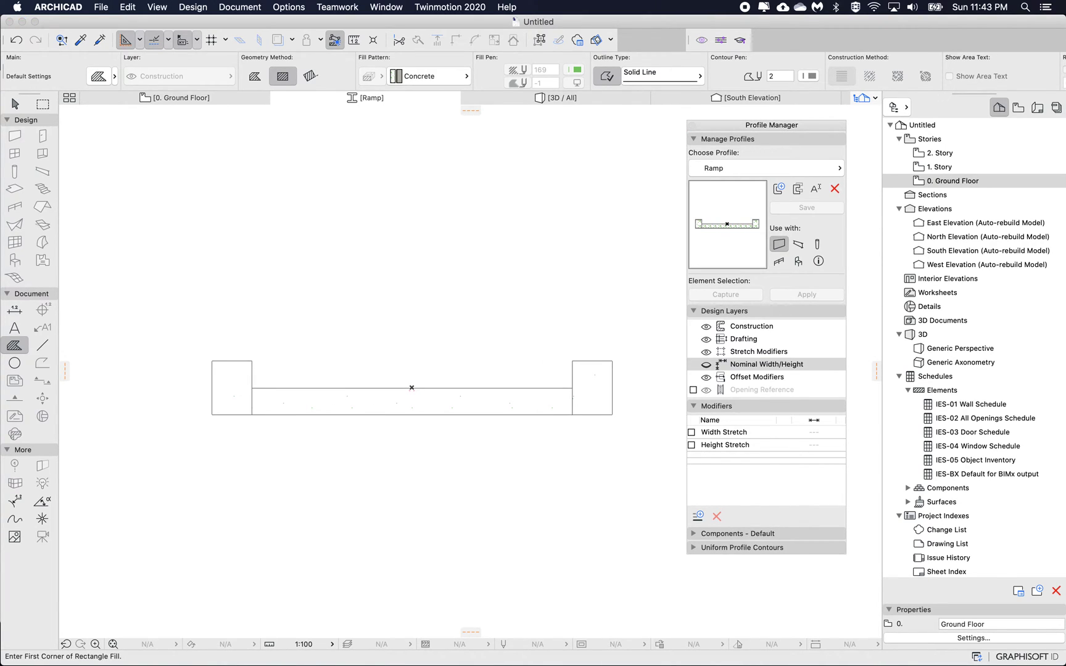
pyautogui.click(797, 244)
pyautogui.click(778, 243)
pyautogui.click(806, 207)
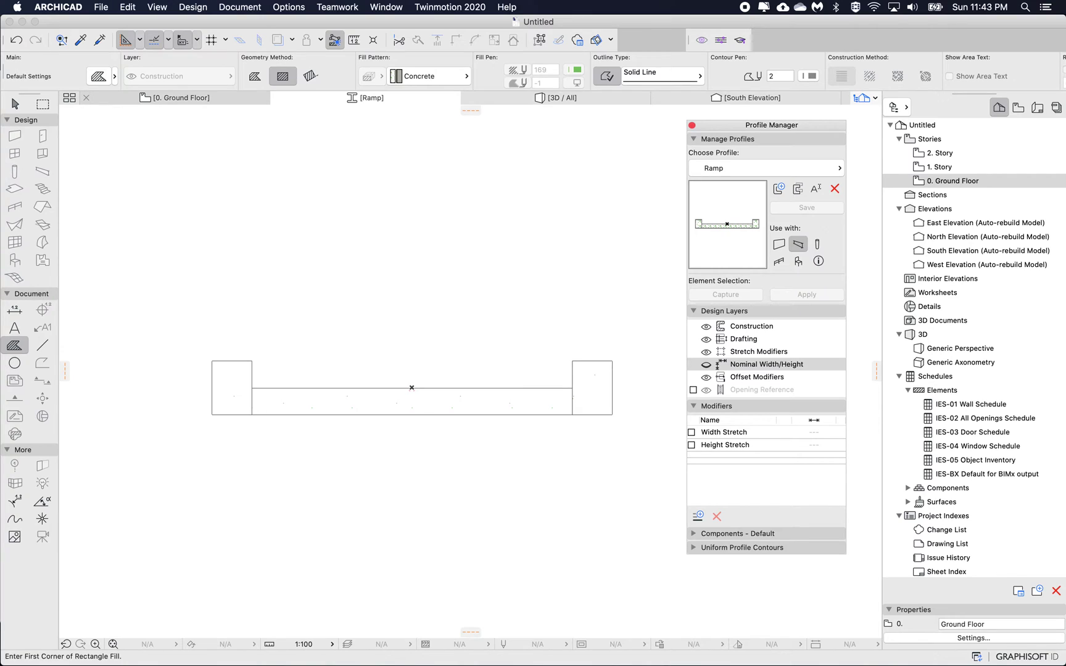
# Apply the Ramp profile to the existing beam on the Ground Floor plan and measure the beam's width
pyautogui.click(183, 98)
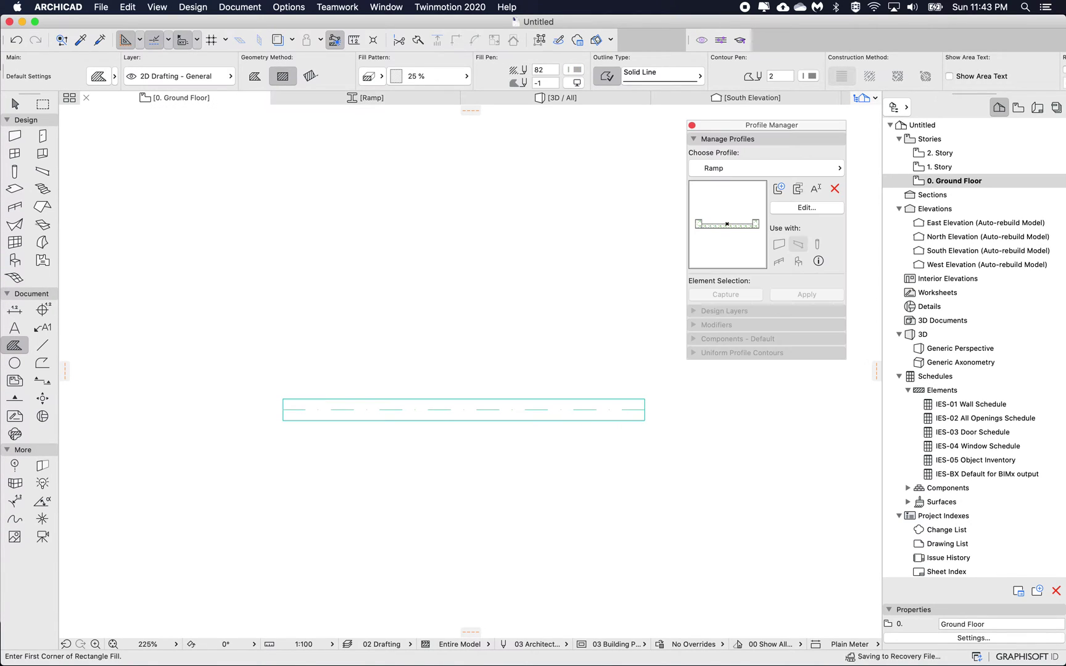
pyautogui.keyDown('shift'); pyautogui.click(463, 399); pyautogui.keyUp('shift')
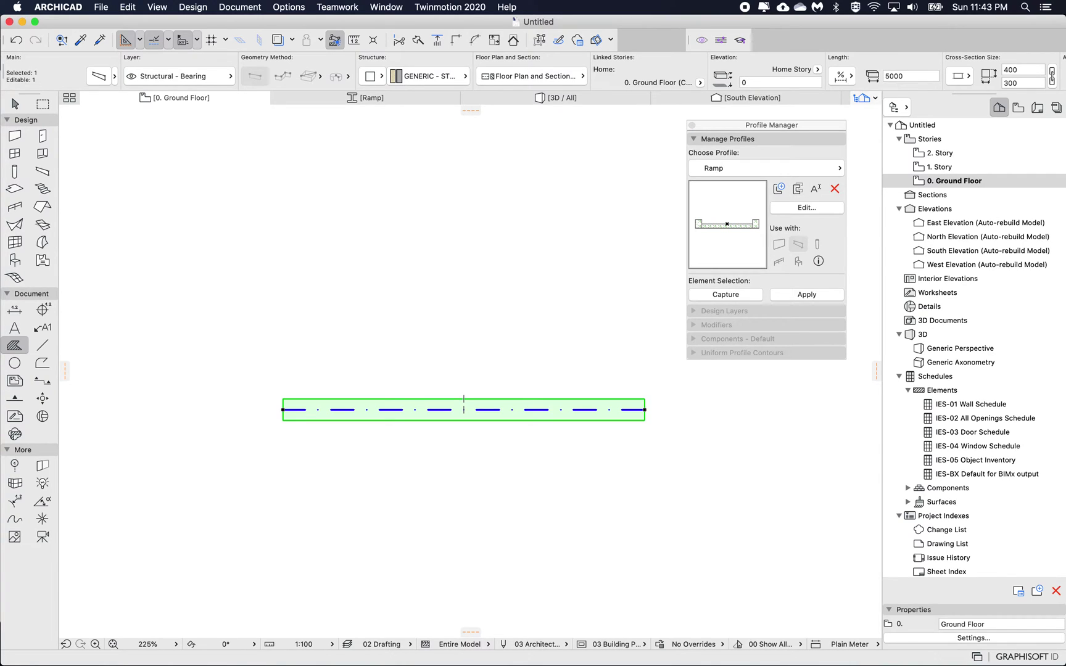
pyautogui.click(807, 295)
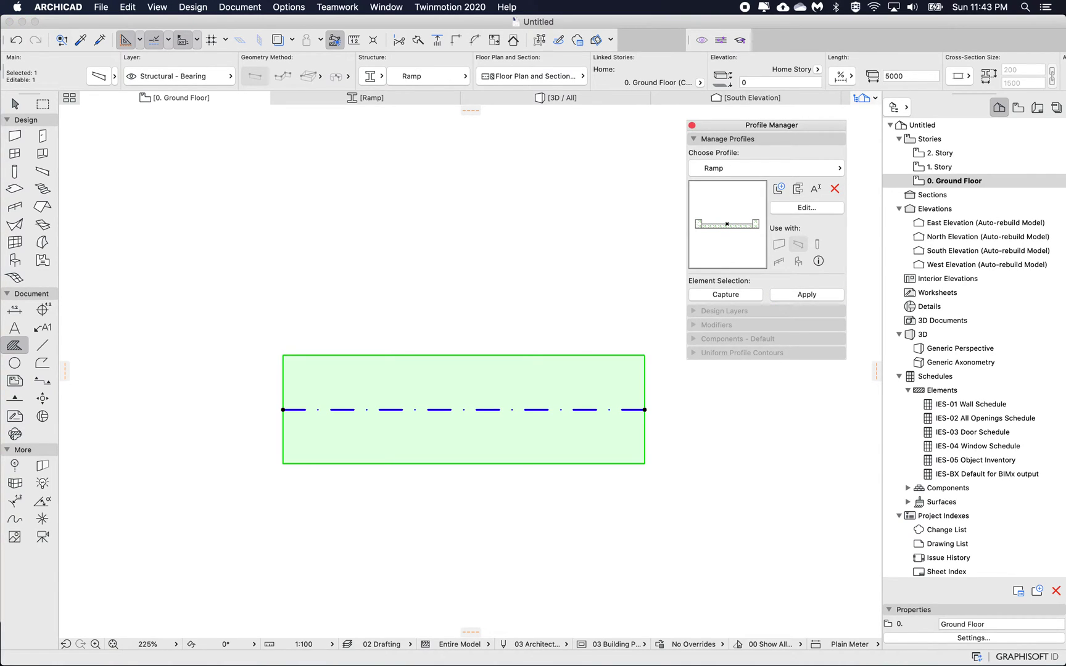
pyautogui.hscroll(3, 464, 409)
pyautogui.press('Escape')
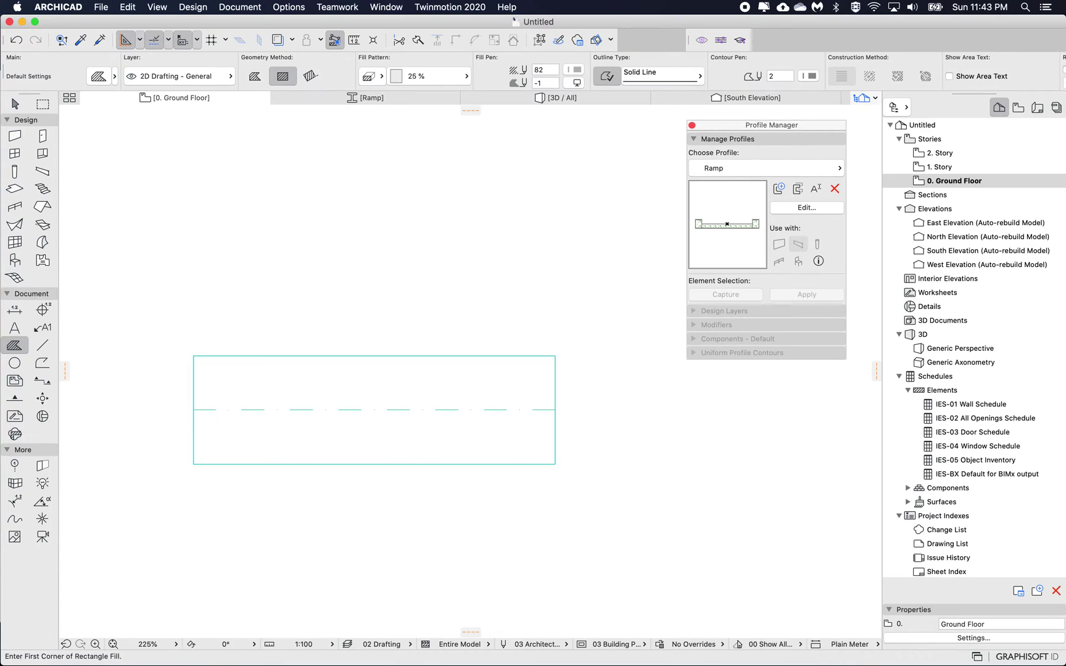
pyautogui.press('m')
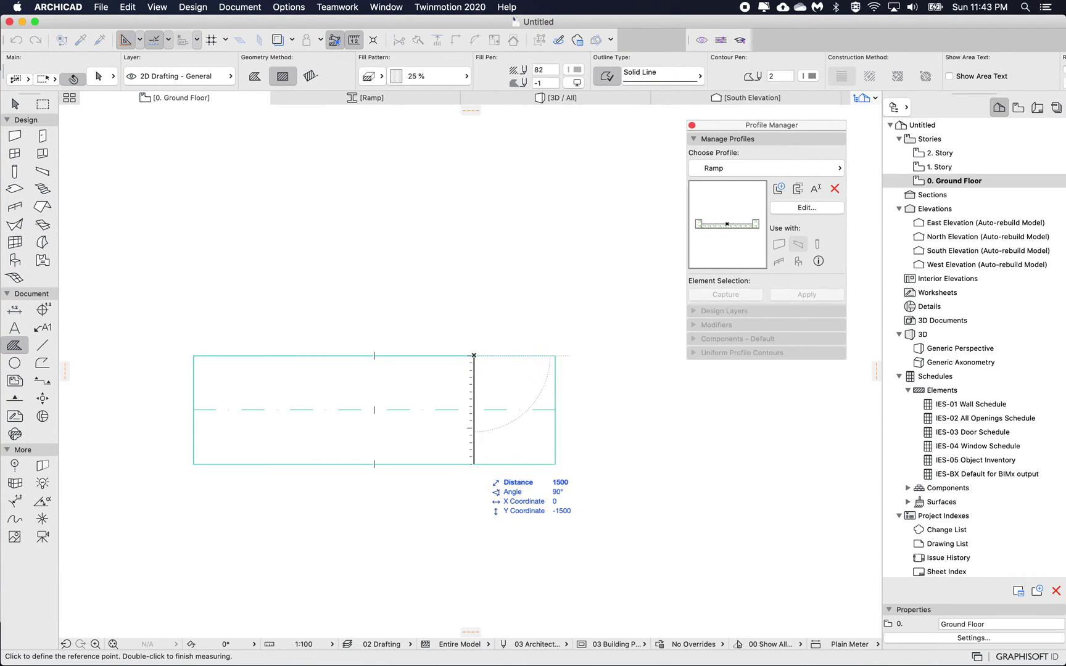
pyautogui.press('Escape')
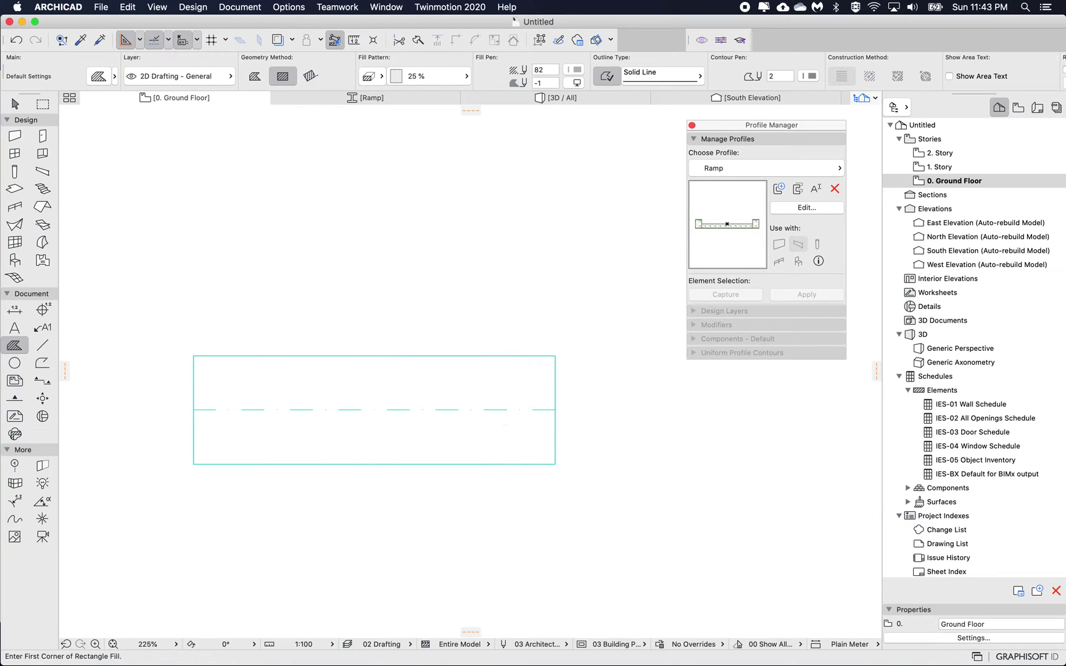
# Pick up the ramp beam's settings and draw a 750 long beam continuing straight from its right end
pyautogui.keyDown('alt'); pyautogui.click(374, 410); pyautogui.keyUp('alt')
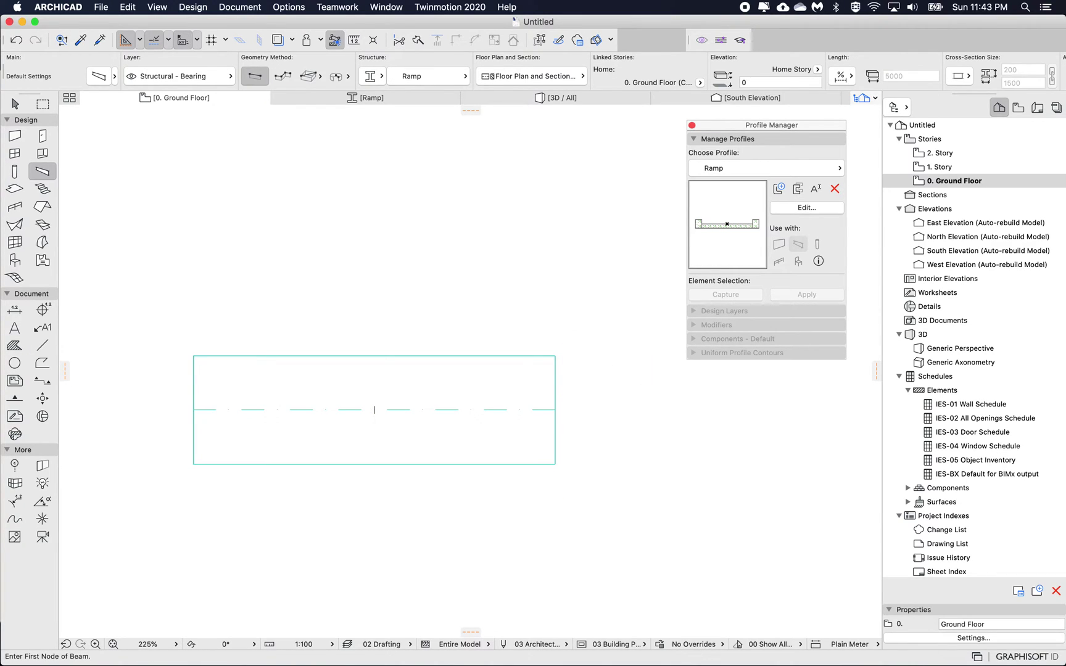
pyautogui.keyDown('shift'); pyautogui.click(374, 410); pyautogui.keyUp('shift')
pyautogui.keyDown('shift'); pyautogui.click(374, 409); pyautogui.keyUp('shift')
pyautogui.moveTo(375, 410); pyautogui.dragTo(340, 412, button='middle')
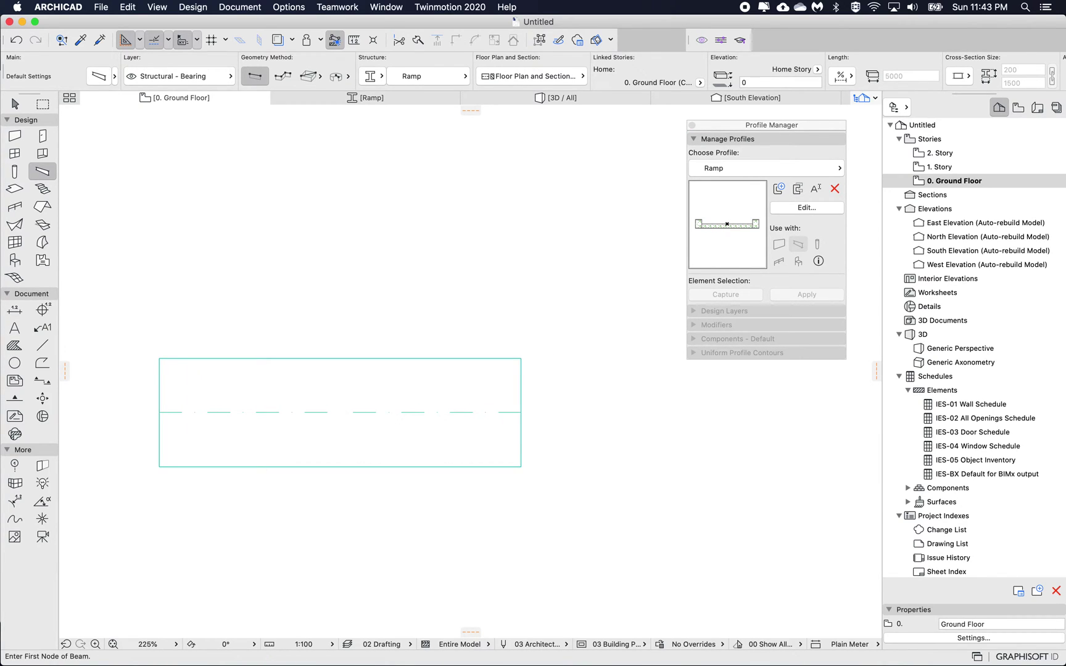
pyautogui.click(521, 412)
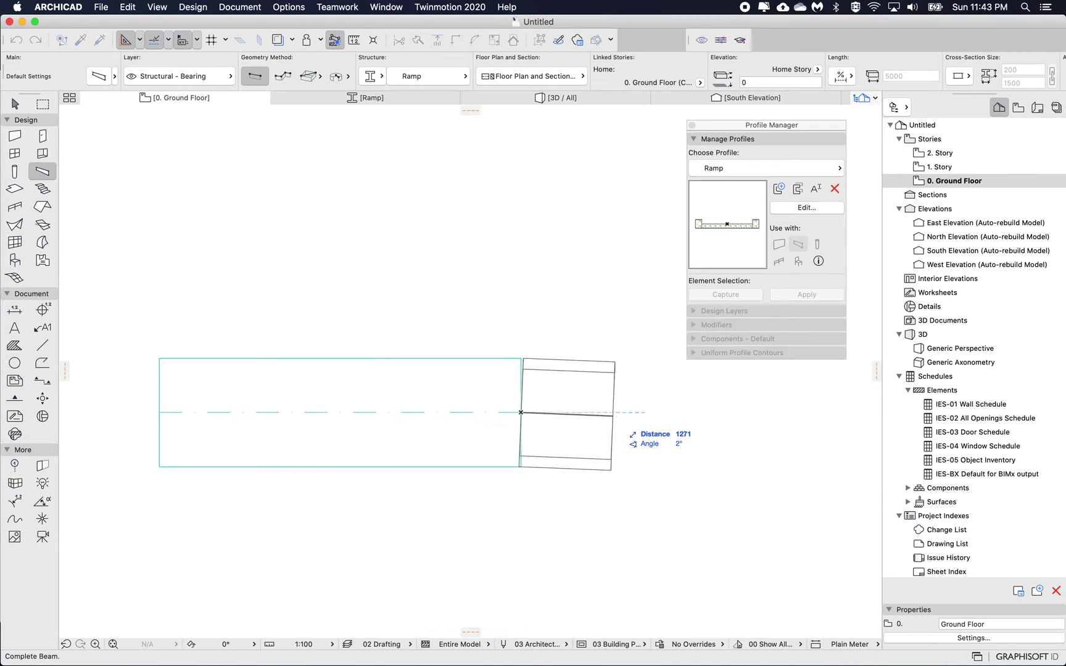
pyautogui.press('Tab')
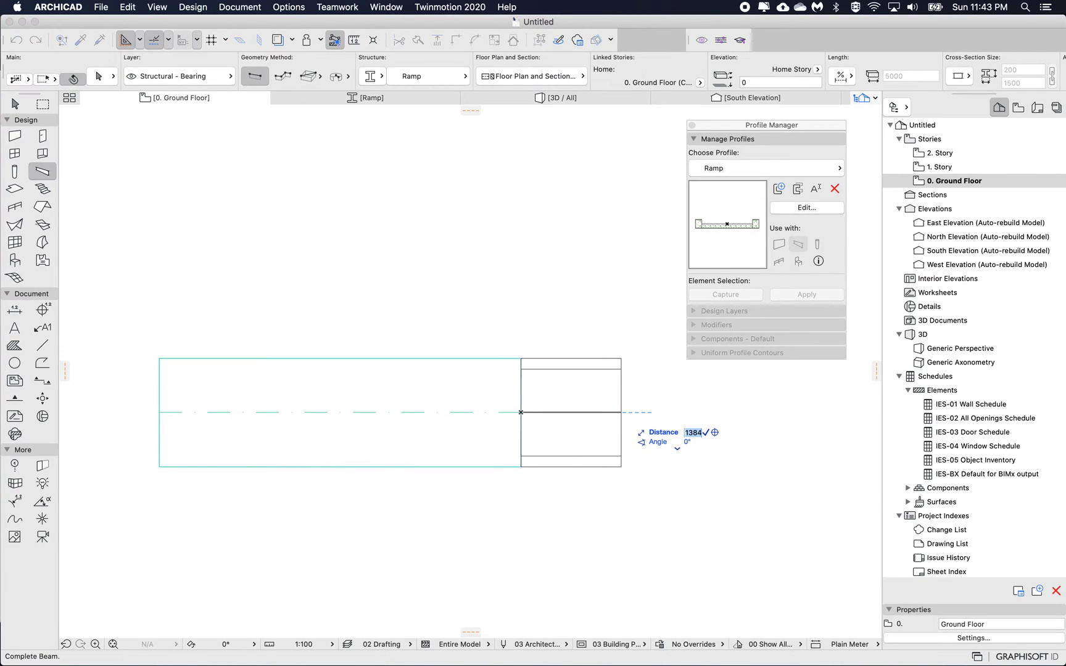
pyautogui.write('750')
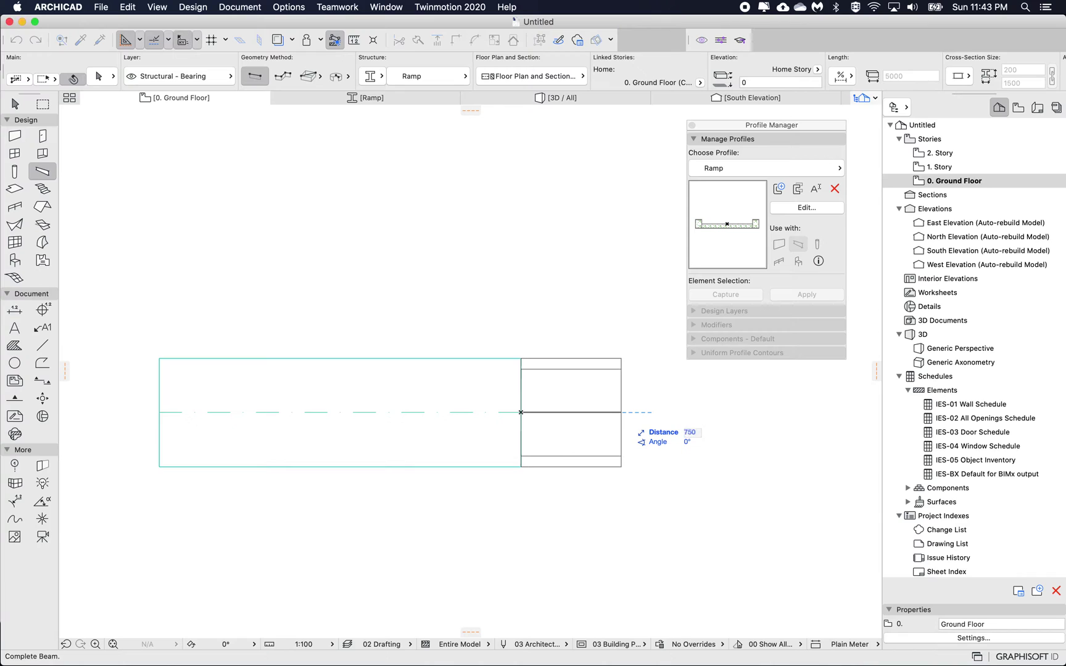
pyautogui.press('Return')
pyautogui.click(575, 412)
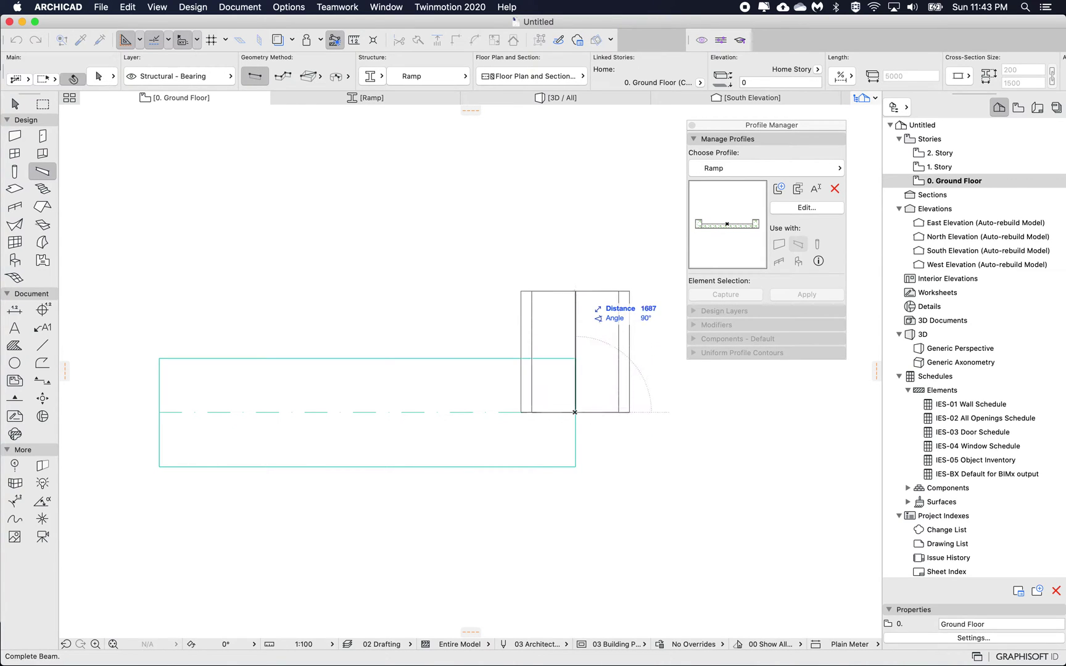
pyautogui.press('Escape')
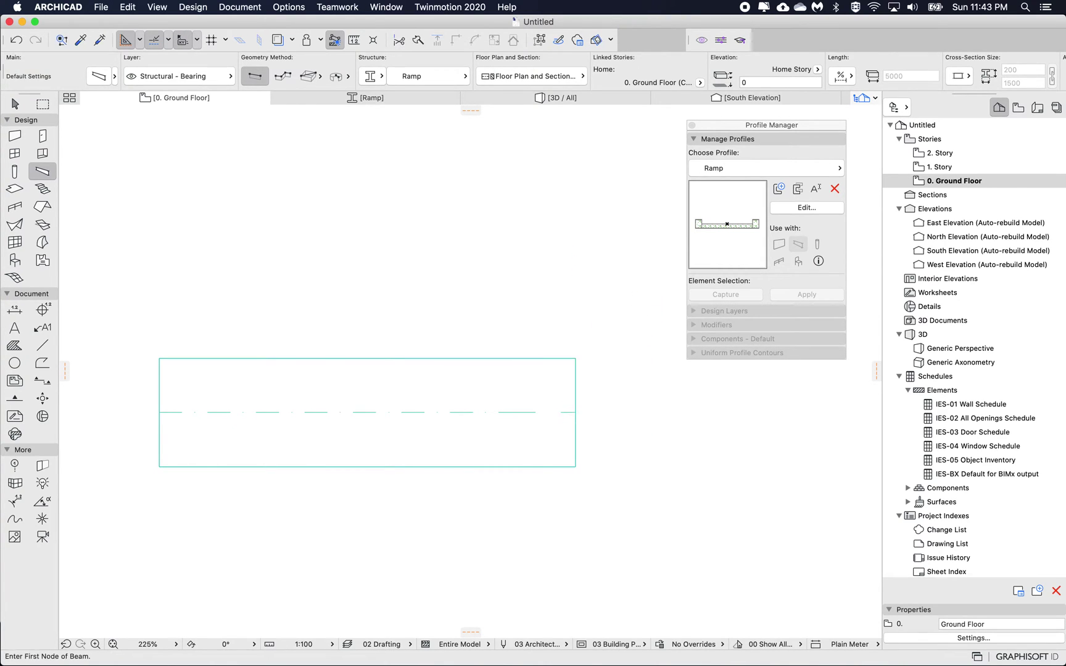
# Copy both ramp beams 1500 upward in plan so the copies lie edge to edge with the originals
pyautogui.hotkey('ctrl', 'a')
pyautogui.keyDown('shift'); pyautogui.click(555, 359); pyautogui.keyUp('shift')
pyautogui.press('super+d')
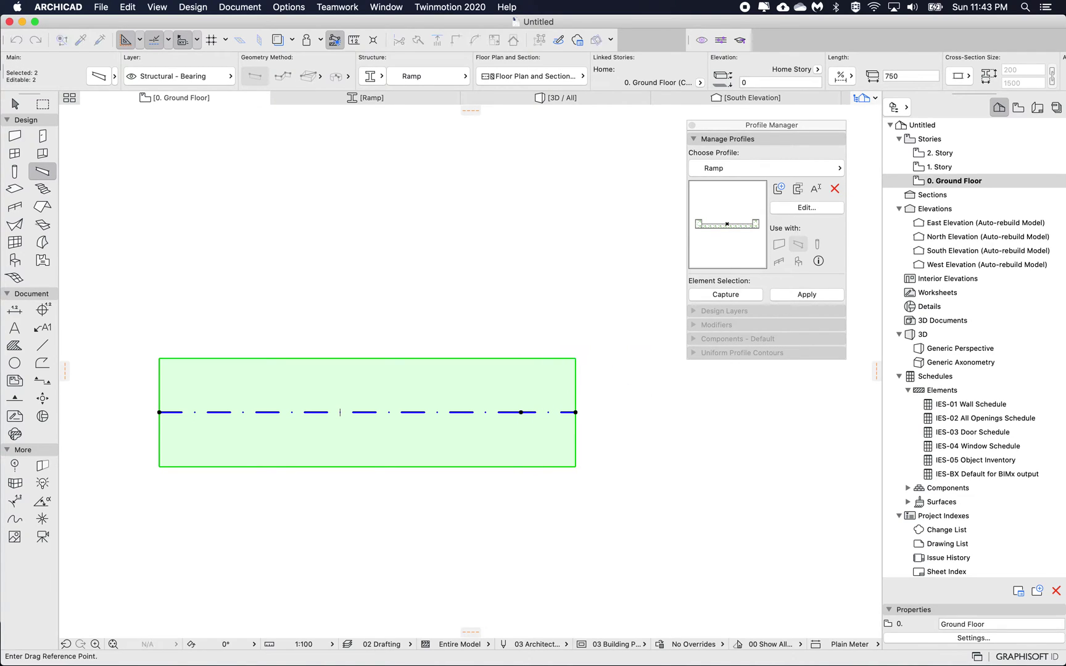
pyautogui.press('alt')
pyautogui.click(507, 466)
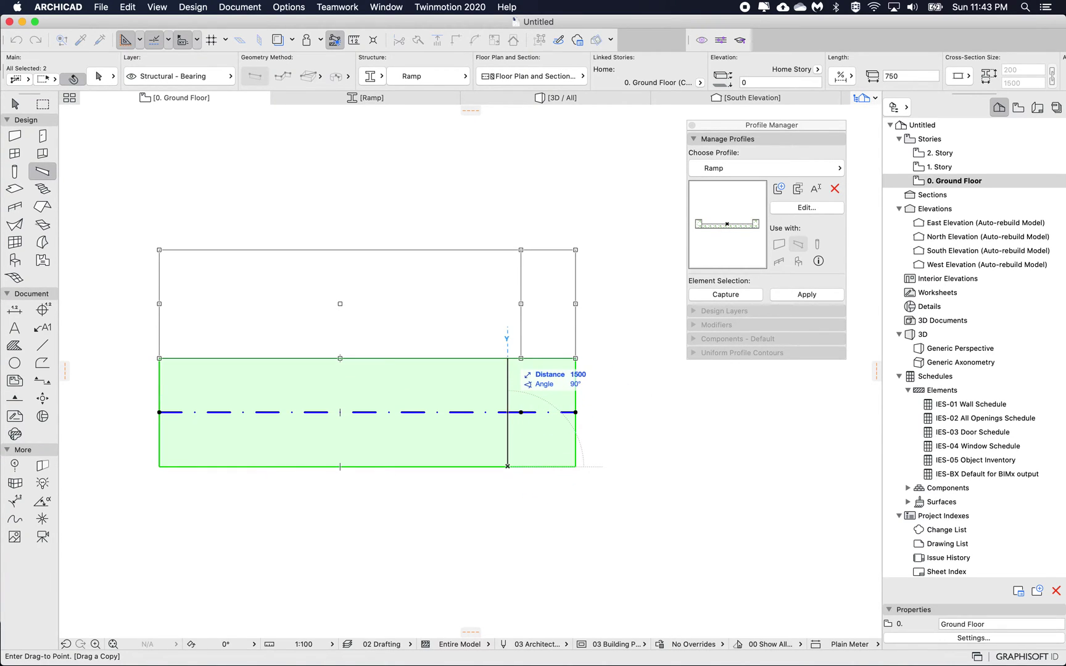
pyautogui.click(507, 358)
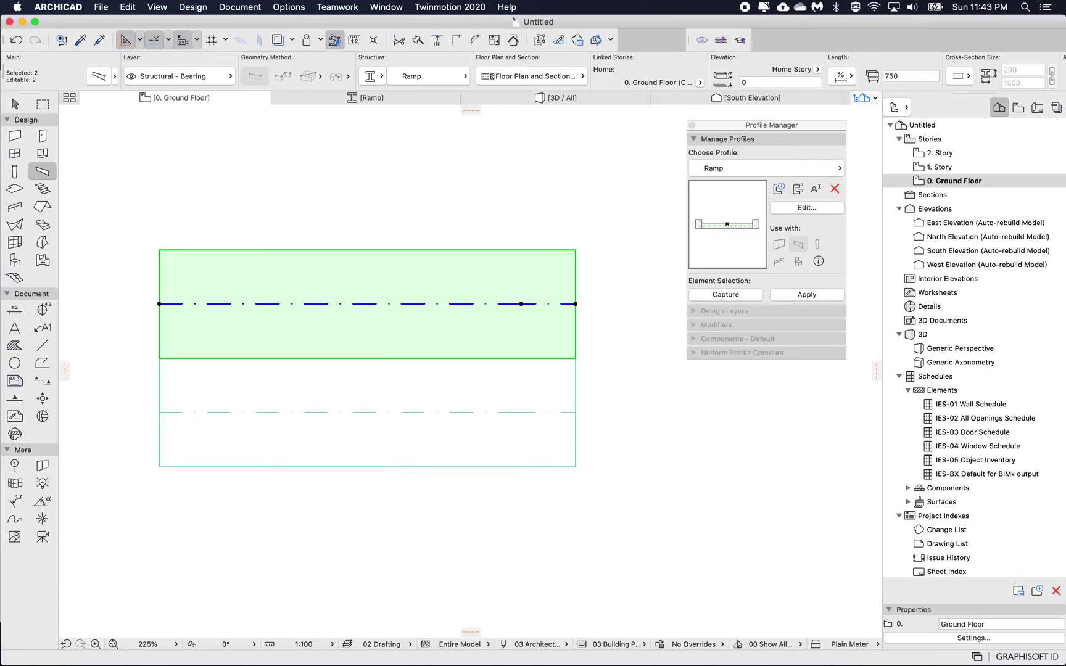
pyautogui.press('Escape')
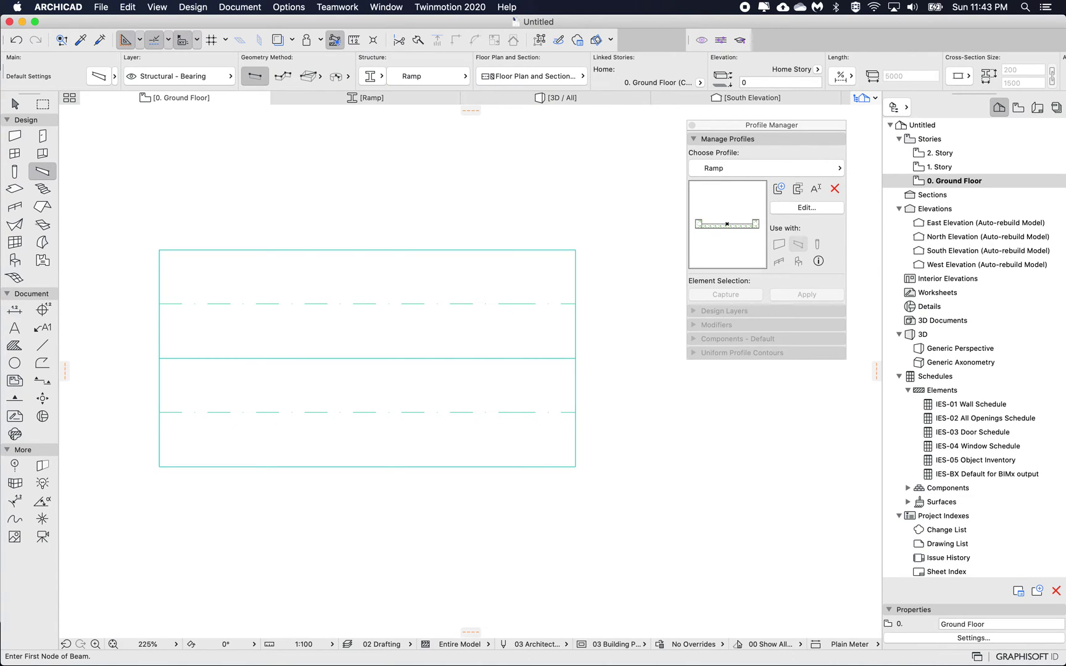
# Draw a 1500 long landing beam joining the right ends of the upper and lower beam axes
pyautogui.click(575, 304)
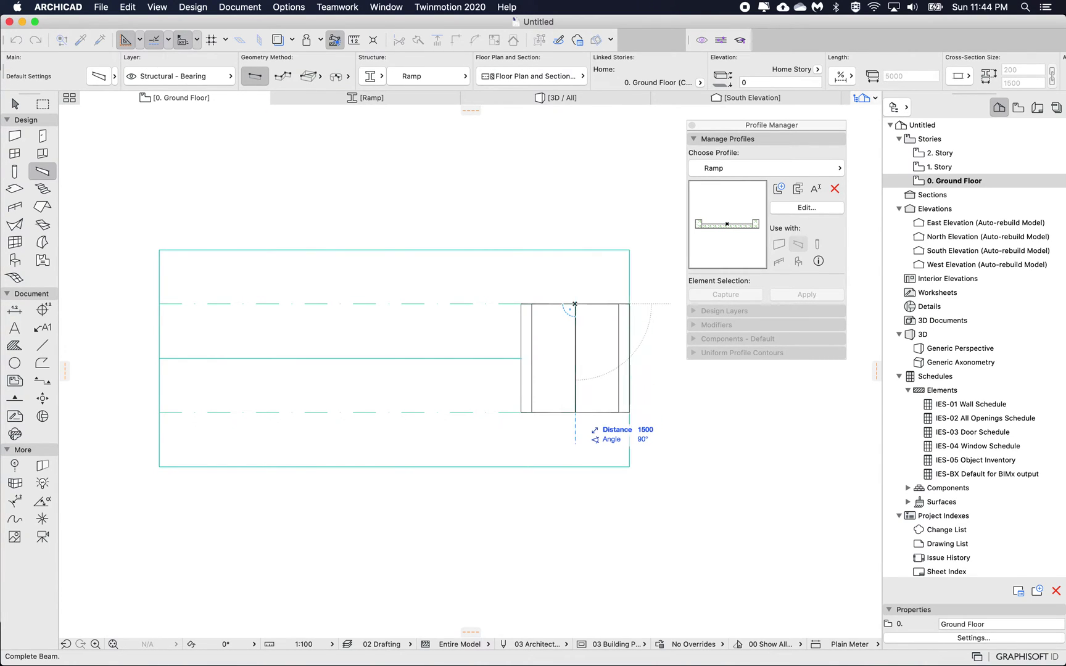
pyautogui.press('Escape')
pyautogui.moveTo(575, 303); pyautogui.dragTo(636, 328, button='middle')
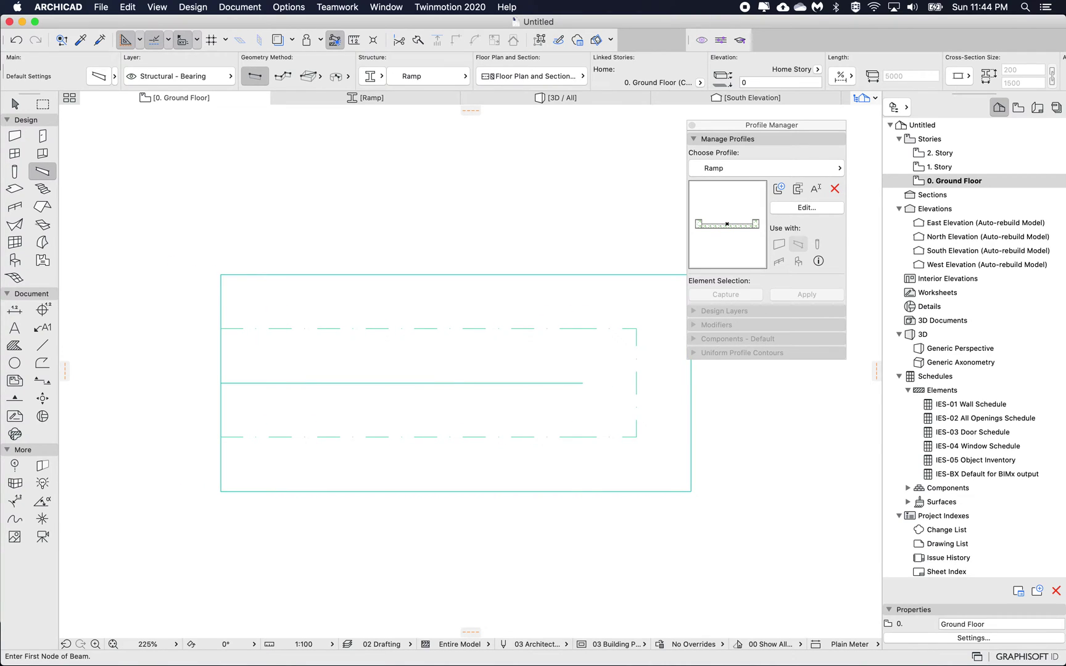
# Draw a 750 long beam leftward from the upper ramp's left end, and another from its end up to the outer edge
pyautogui.click(220, 329)
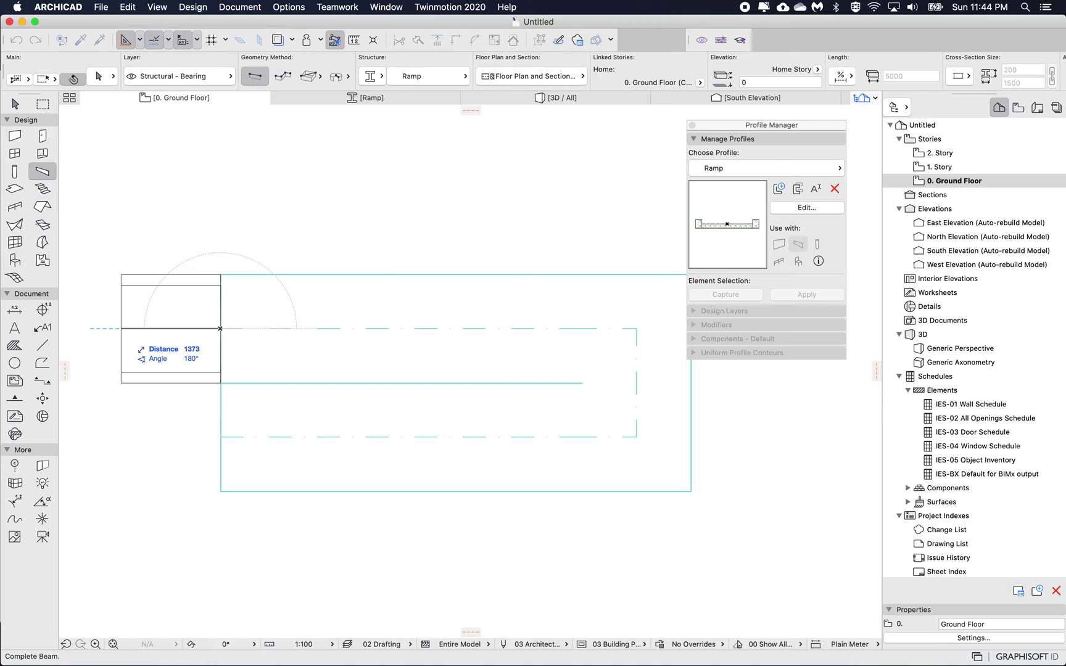
pyautogui.press('Tab')
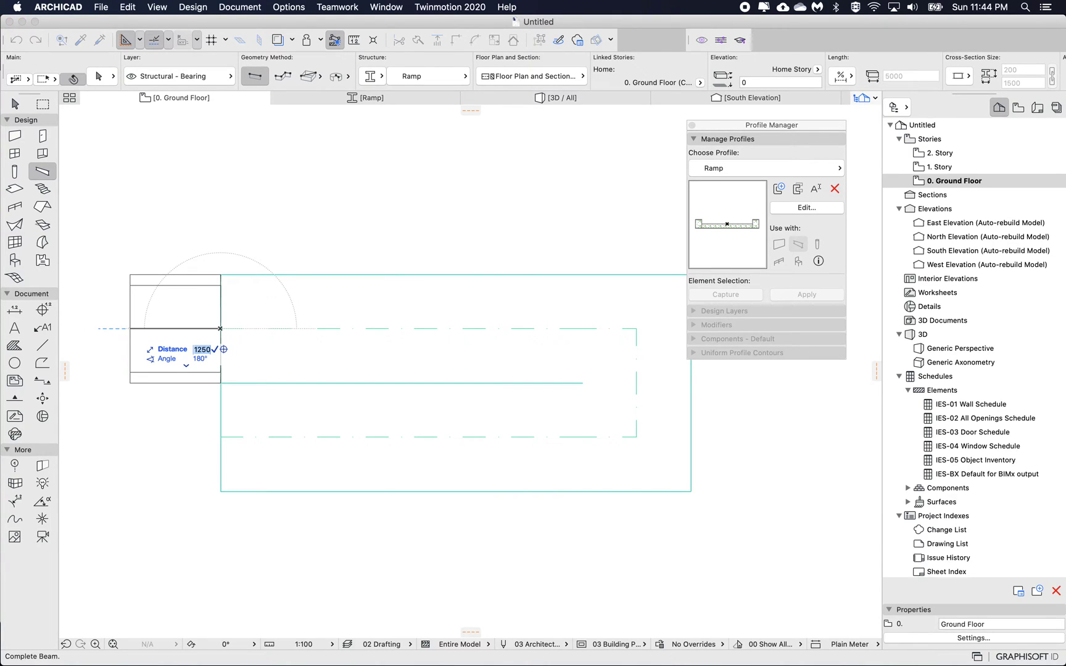
pyautogui.write('750')
pyautogui.press('Return')
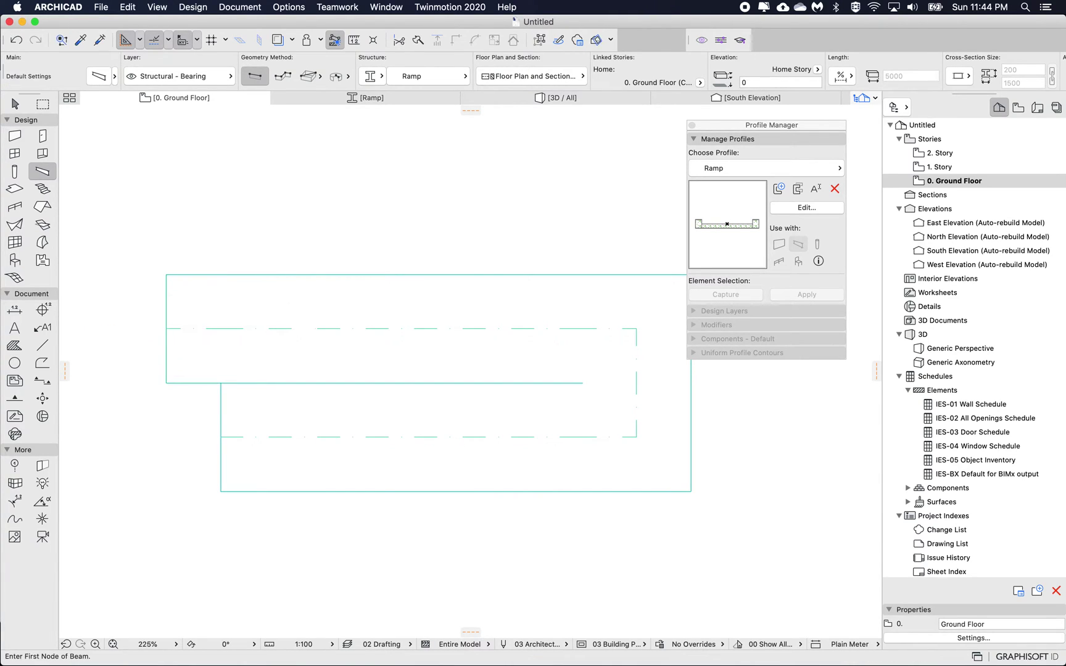
pyautogui.click(166, 275)
pyautogui.moveTo(541, 448); pyautogui.dragTo(566, 462, button='middle')
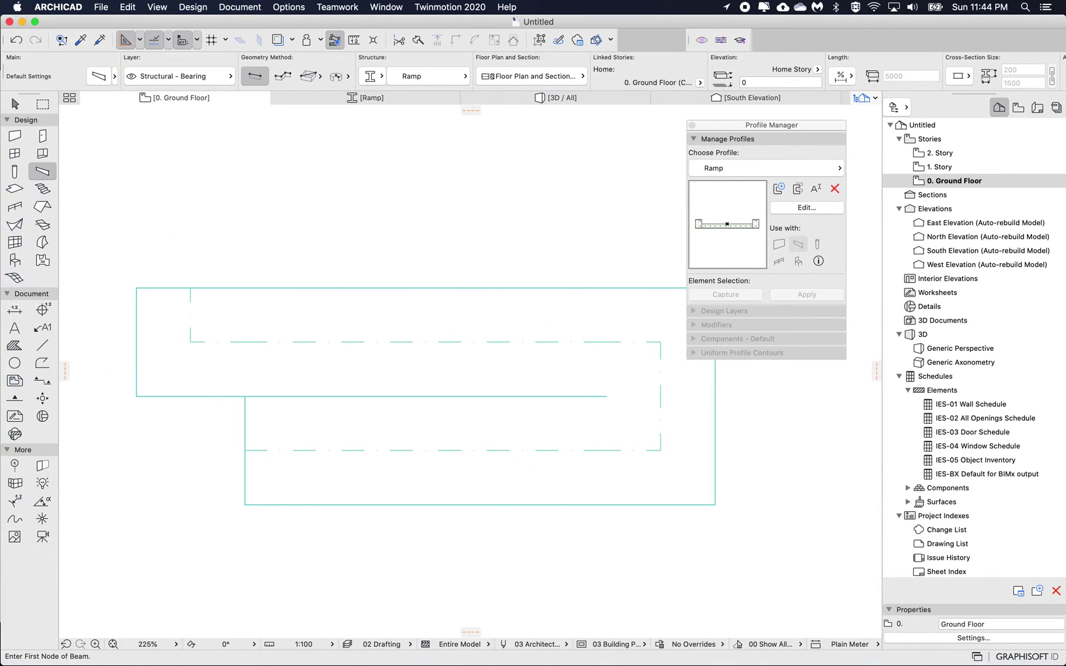
# In the 3D view, slant the front 5000 long ramp beam by raising its end at the right landing
pyautogui.press('F3')
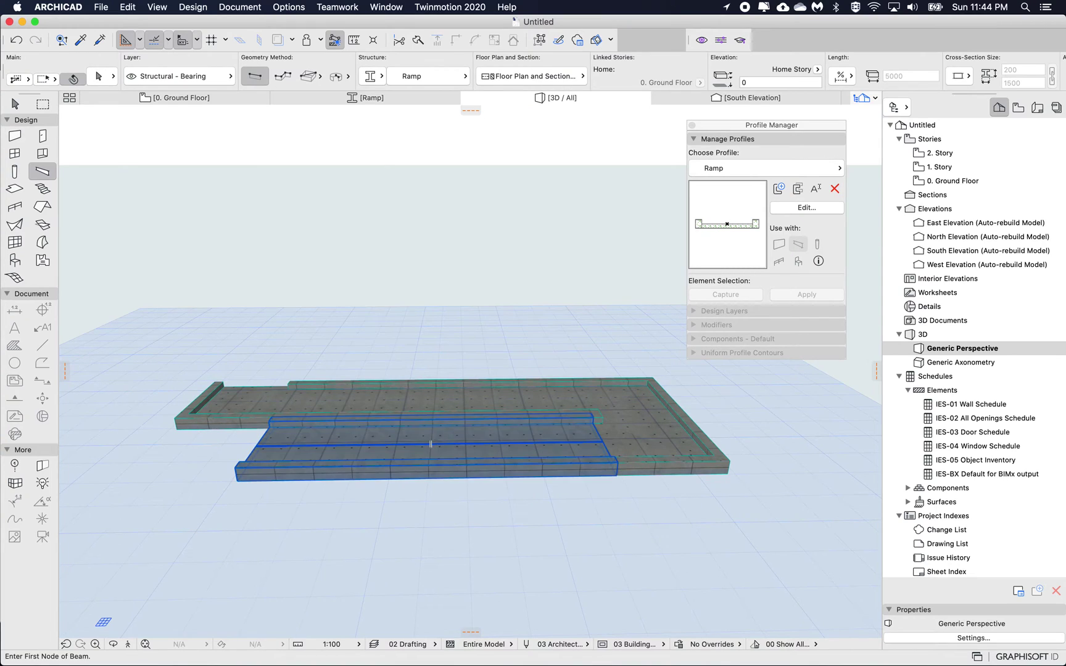
pyautogui.click(430, 445)
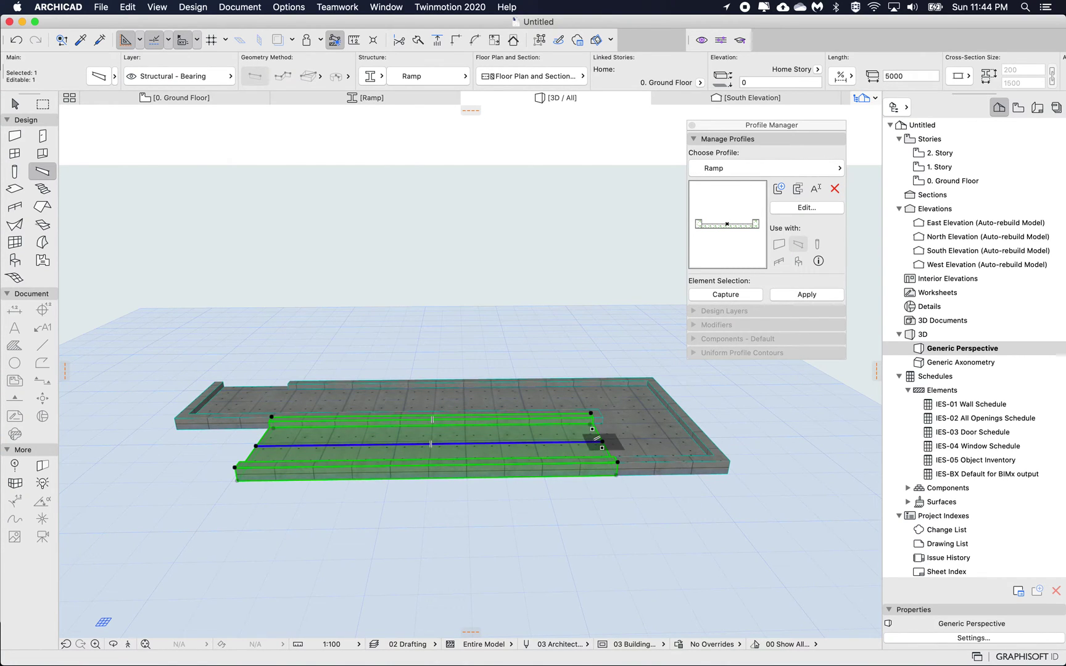
pyautogui.click(597, 439)
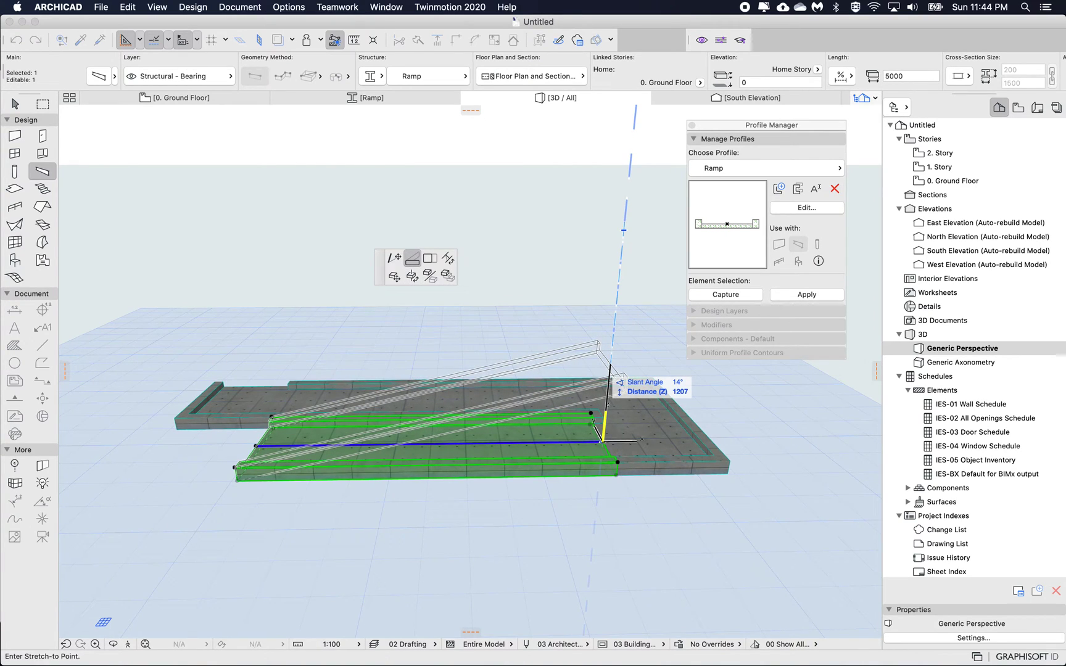
pyautogui.write('1')
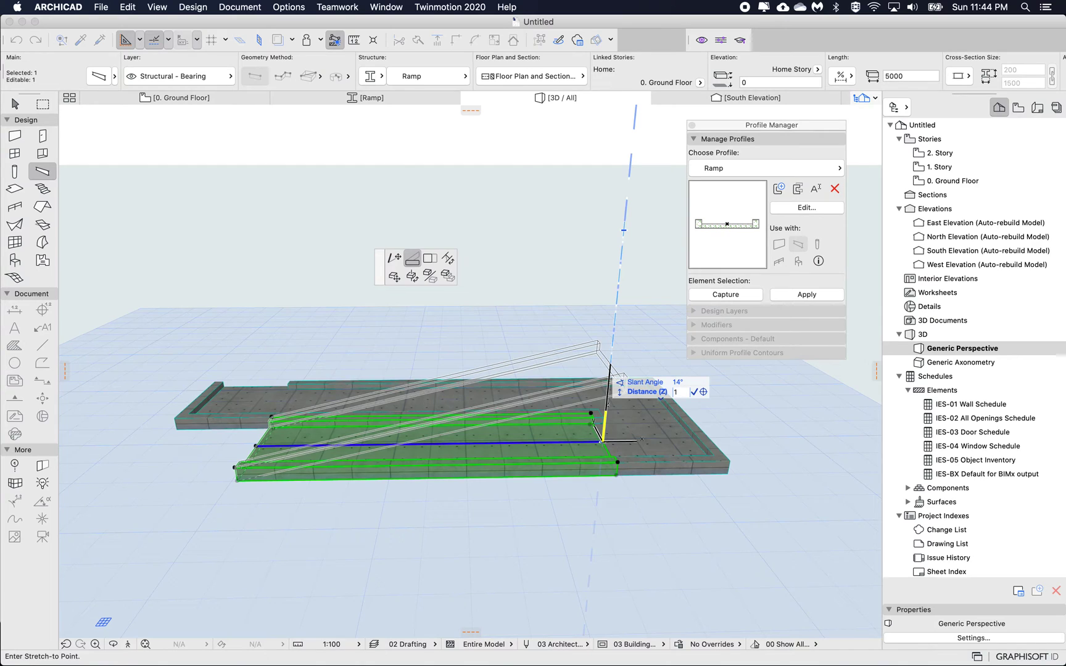
pyautogui.press('Escape')
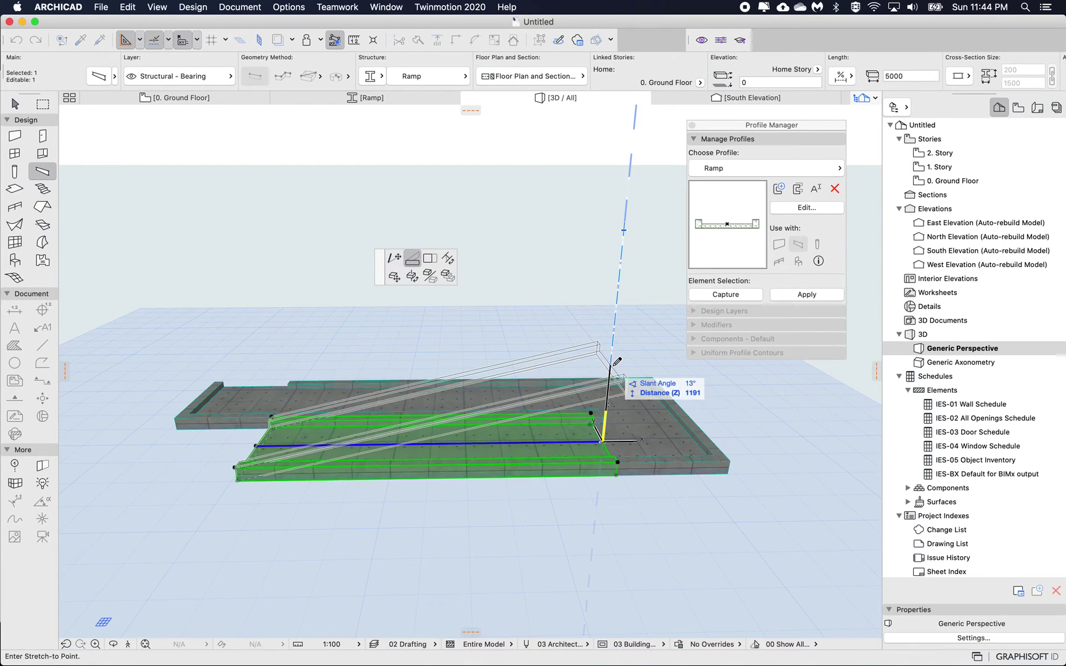
pyautogui.press('Tab')
pyautogui.press('Return')
pyautogui.press('Escape')
# Slant the rear 5000 long ramp beam at 10° by raising its end next to the smaller landing
pyautogui.keyDown('shift'); pyautogui.click(335, 394); pyautogui.keyUp('shift')
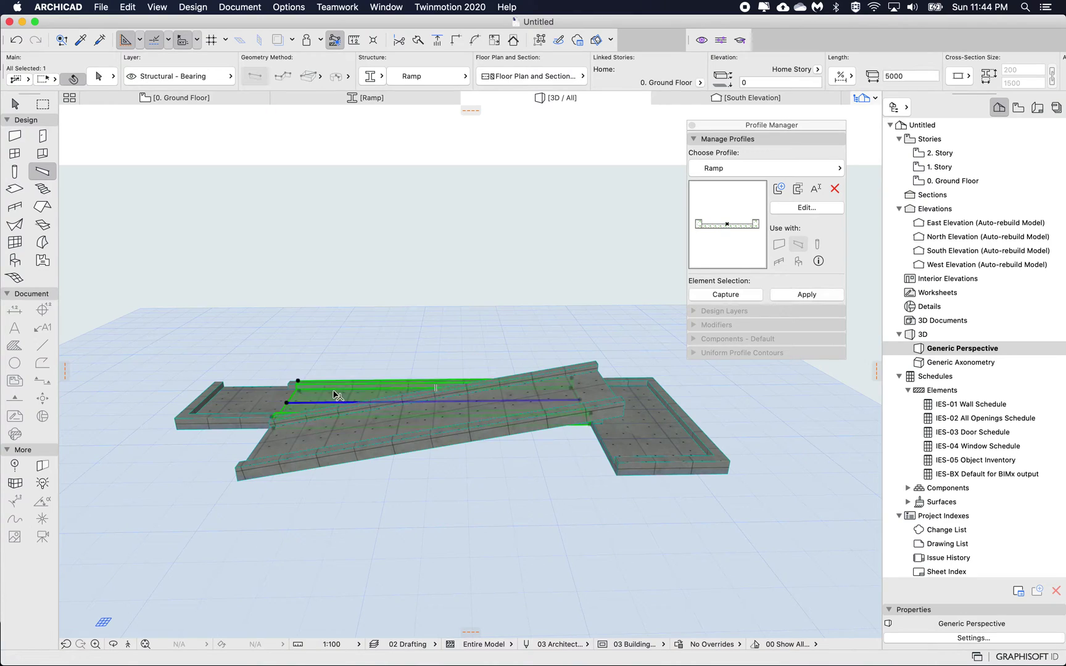
pyautogui.click(287, 405)
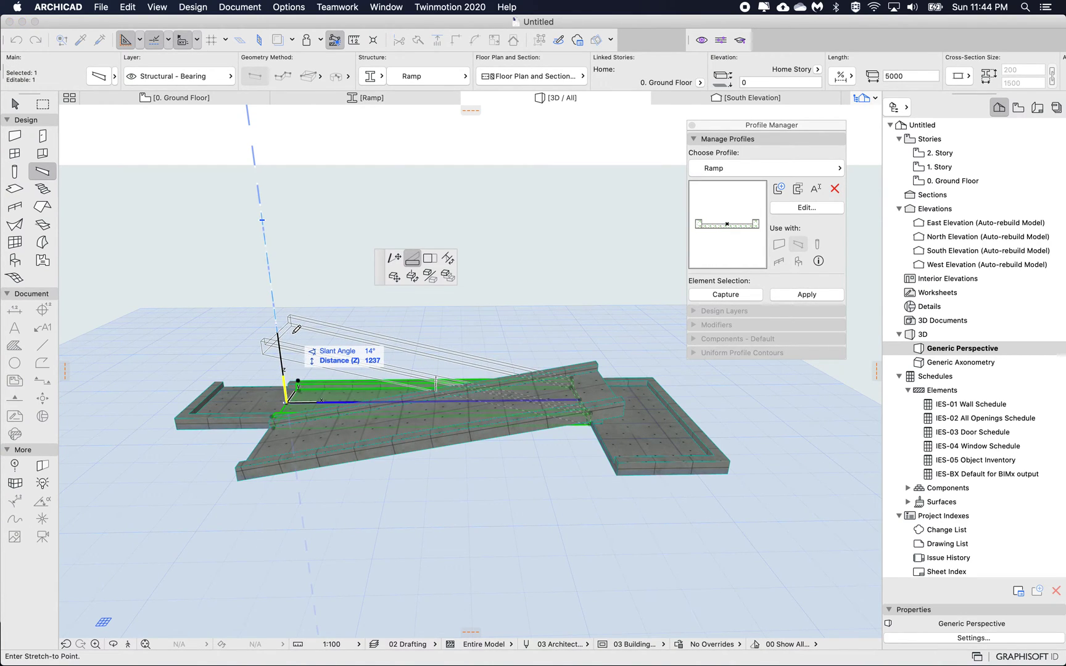
pyautogui.press('Tab')
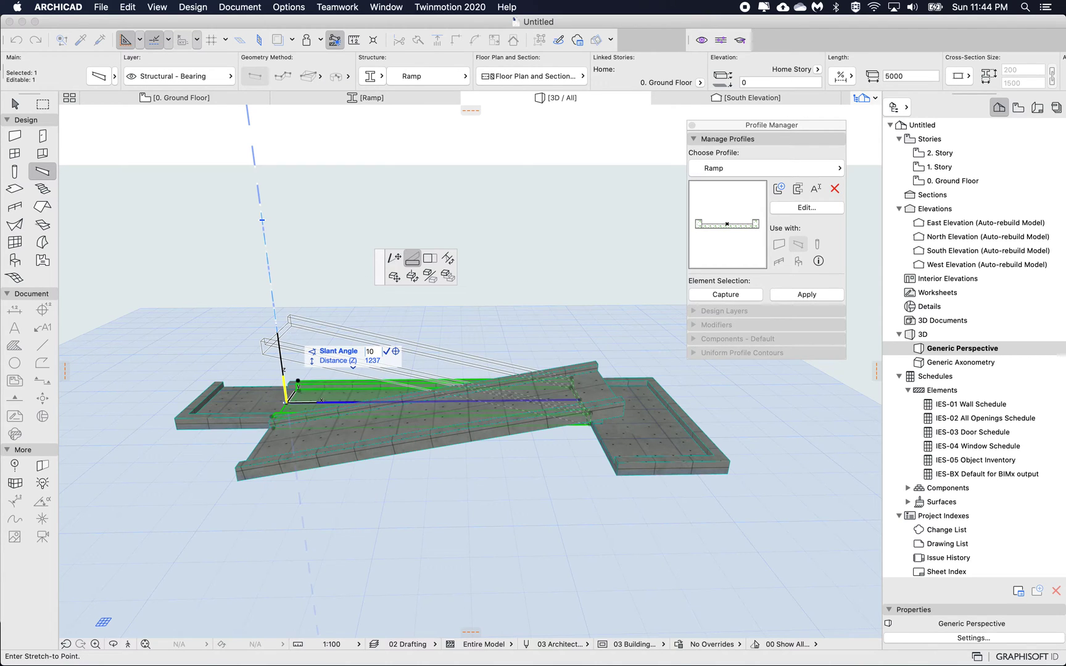
pyautogui.press('Return')
pyautogui.press('Escape')
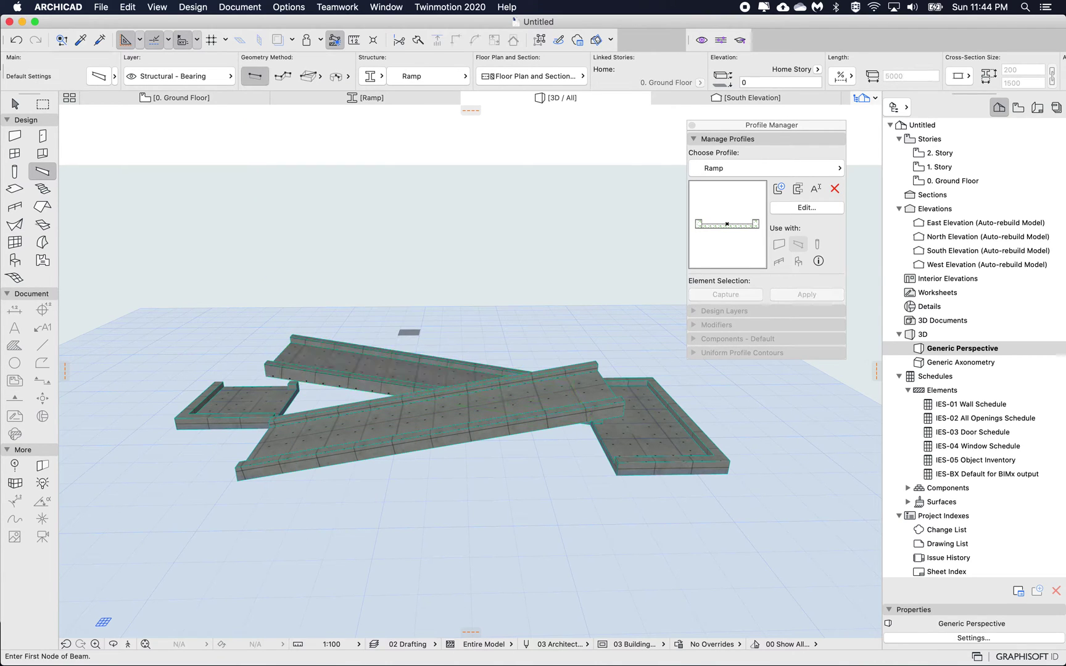
# Raise the three beams of the large landing together with the rear ramp by 882 to meet the front ramp's raised end
pyautogui.scroll(3, 580, 450)
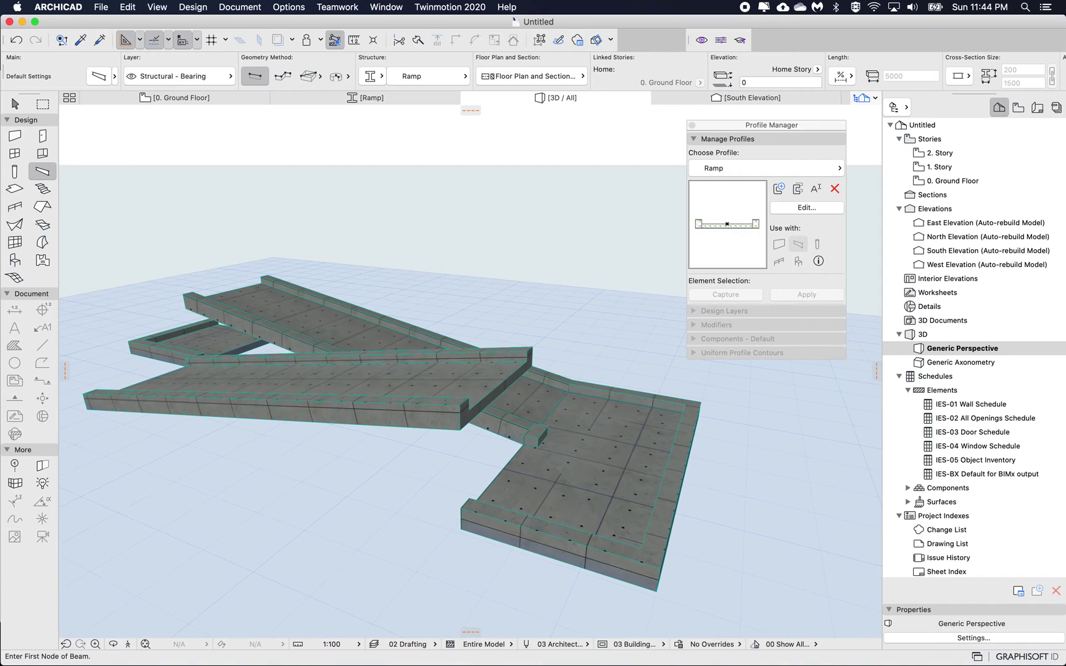
pyautogui.keyDown('shift'); pyautogui.click(552, 518); pyautogui.keyUp('shift')
pyautogui.keyDown('shift'); pyautogui.click(641, 468); pyautogui.keyUp('shift')
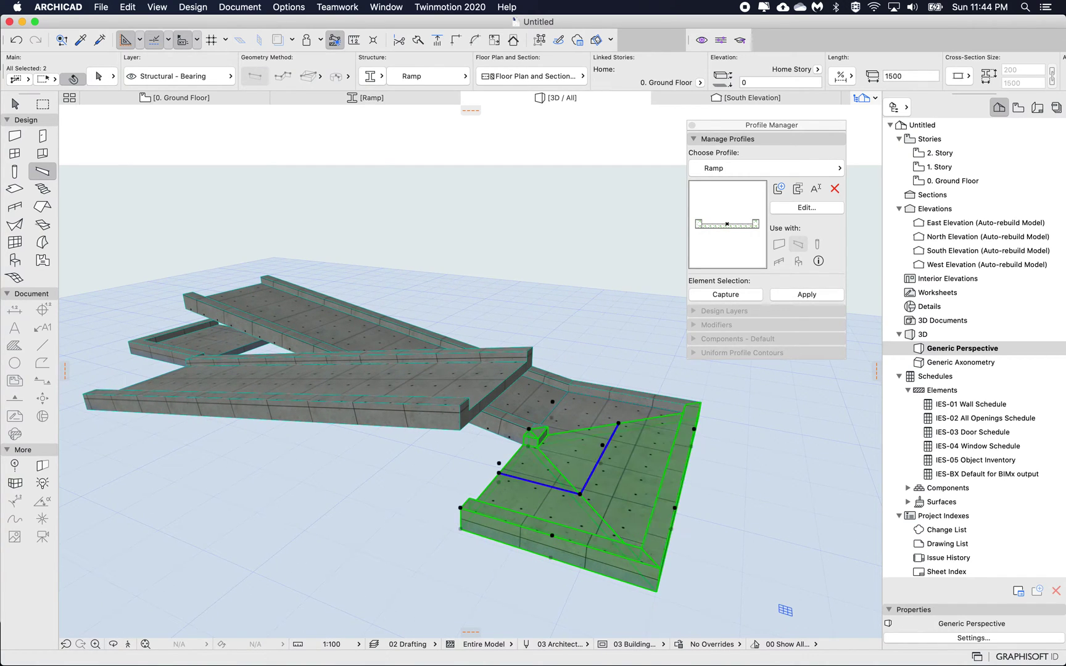
pyautogui.keyDown('shift'); pyautogui.click(607, 401); pyautogui.keyUp('shift')
pyautogui.keyDown('shift'); pyautogui.click(518, 401); pyautogui.keyUp('shift')
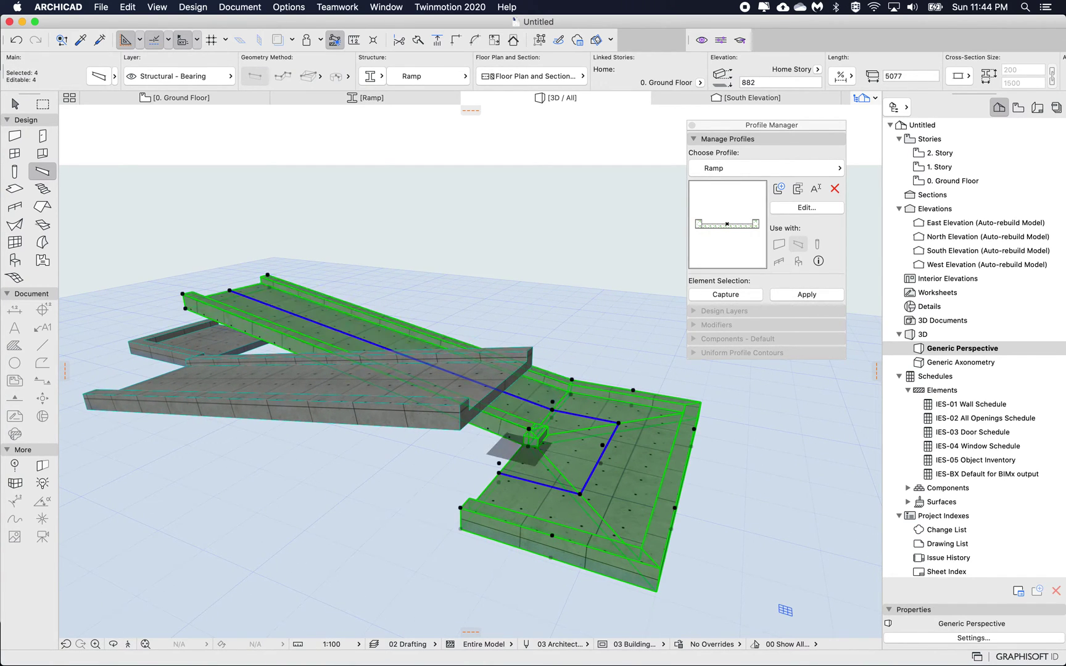
pyautogui.press('super+d')
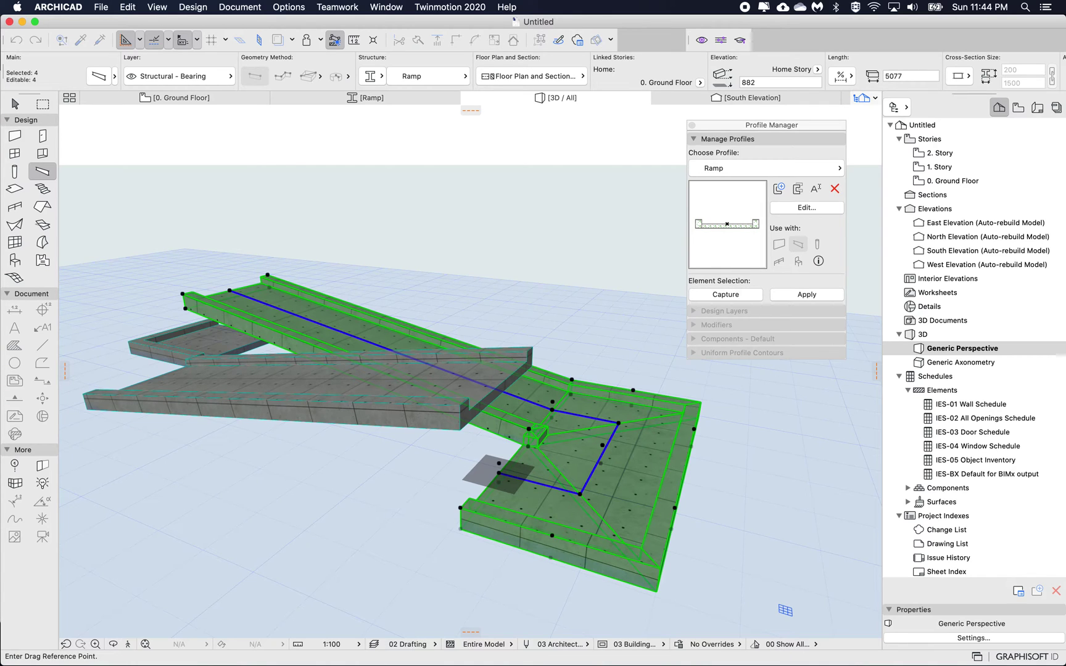
pyautogui.click(498, 473)
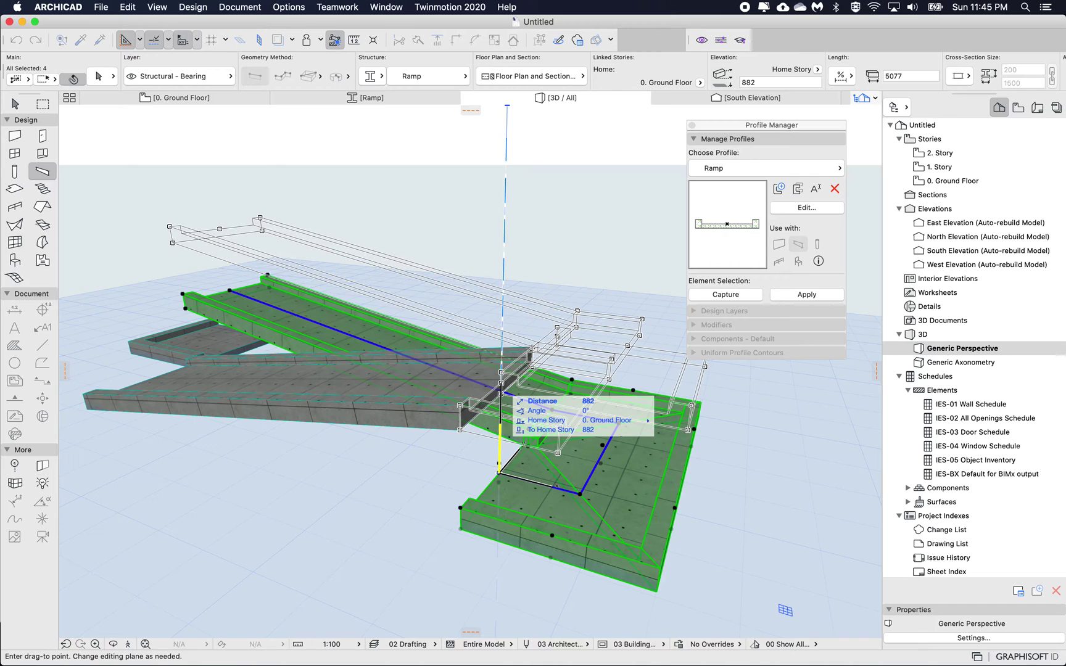
pyautogui.click(500, 393)
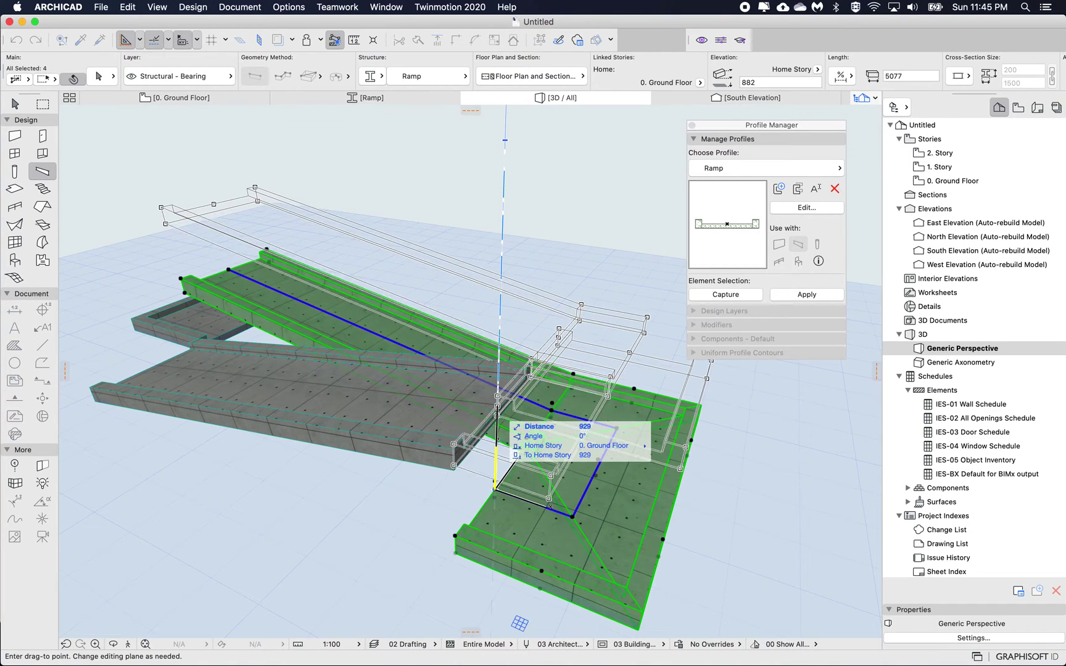
pyautogui.click(495, 488)
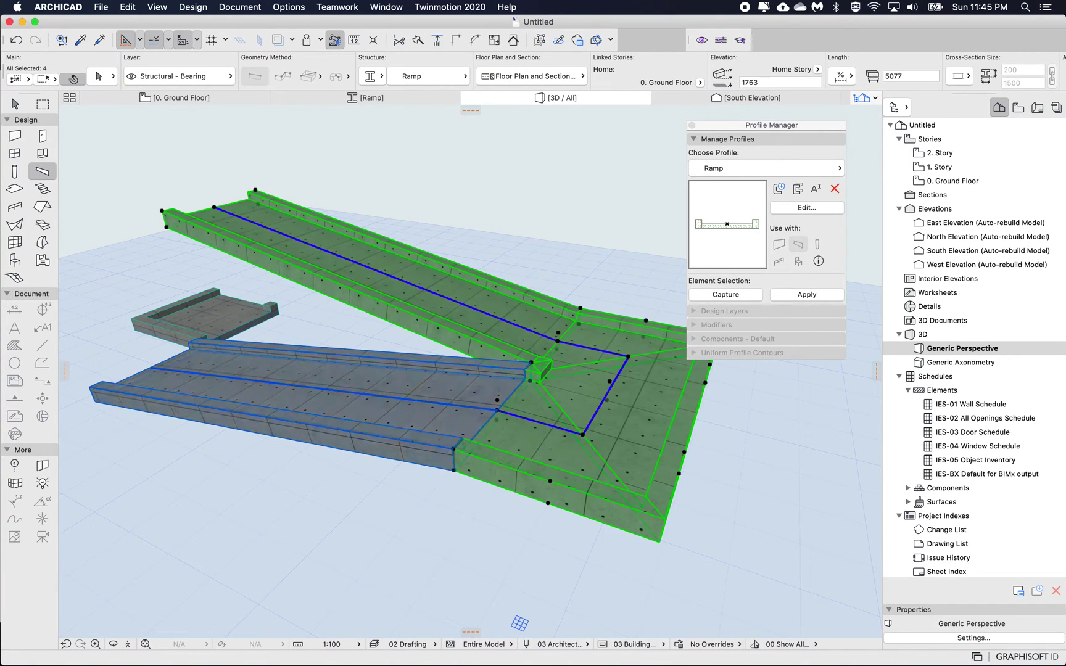
pyautogui.press('Escape')
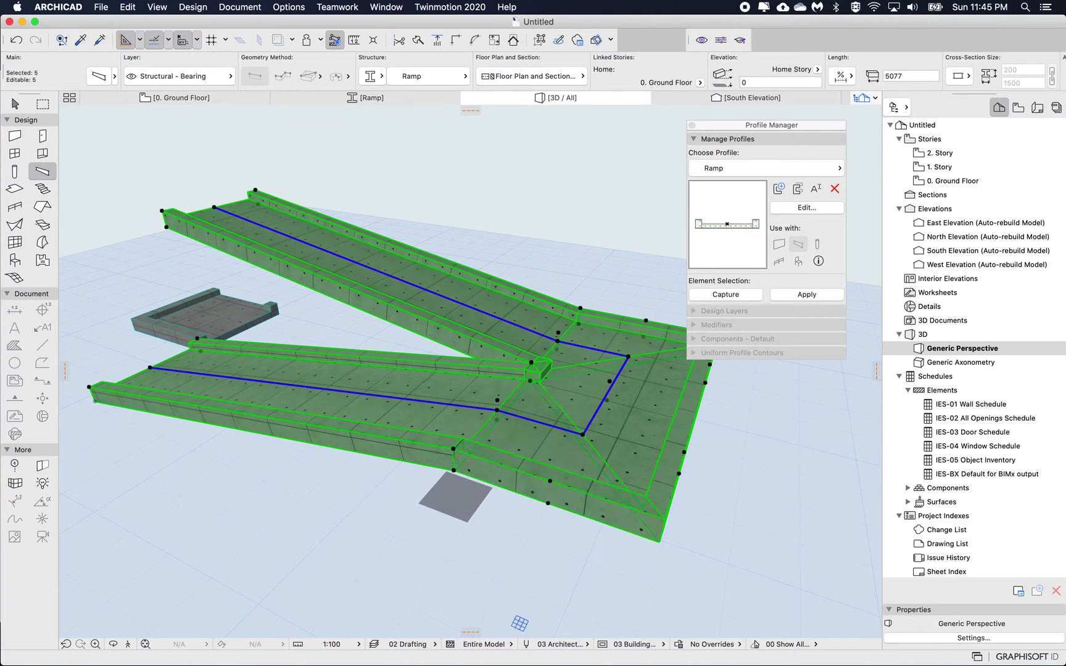
# Raise the two 750 long landing beams vertically to meet the rear ramp's upper end at elevation 1763
pyautogui.keyDown('shift'); pyautogui.moveTo(296, 375); pyautogui.dragTo(469, 420, button='middle'); pyautogui.keyUp('shift')
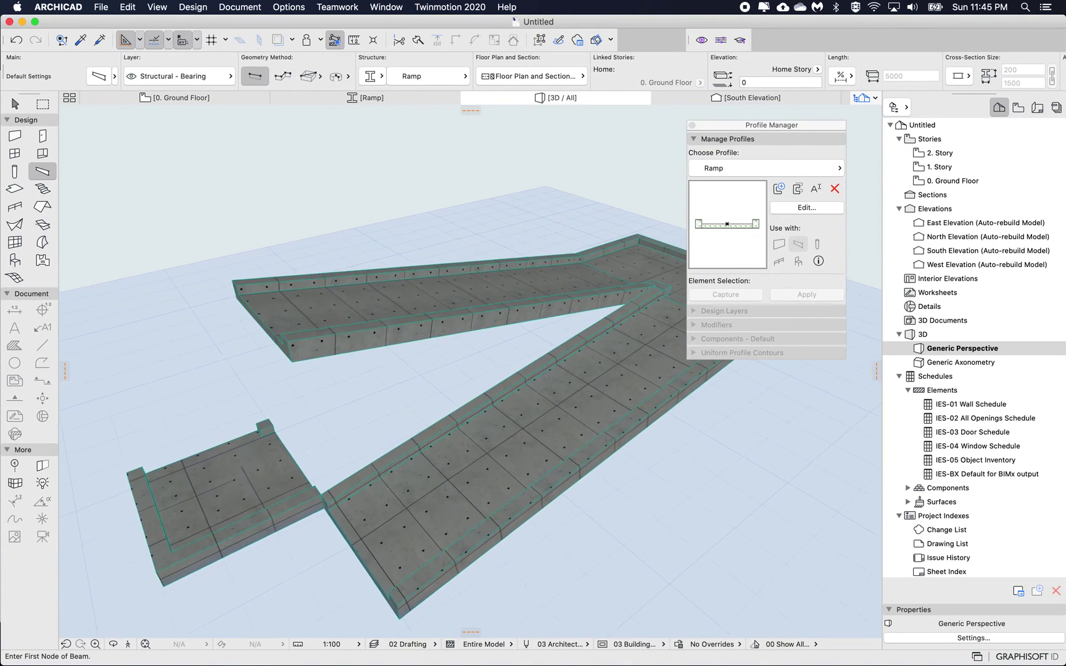
pyautogui.keyDown('shift'); pyautogui.click(259, 506); pyautogui.keyUp('shift')
pyautogui.keyDown('shift'); pyautogui.click(185, 484); pyautogui.keyUp('shift')
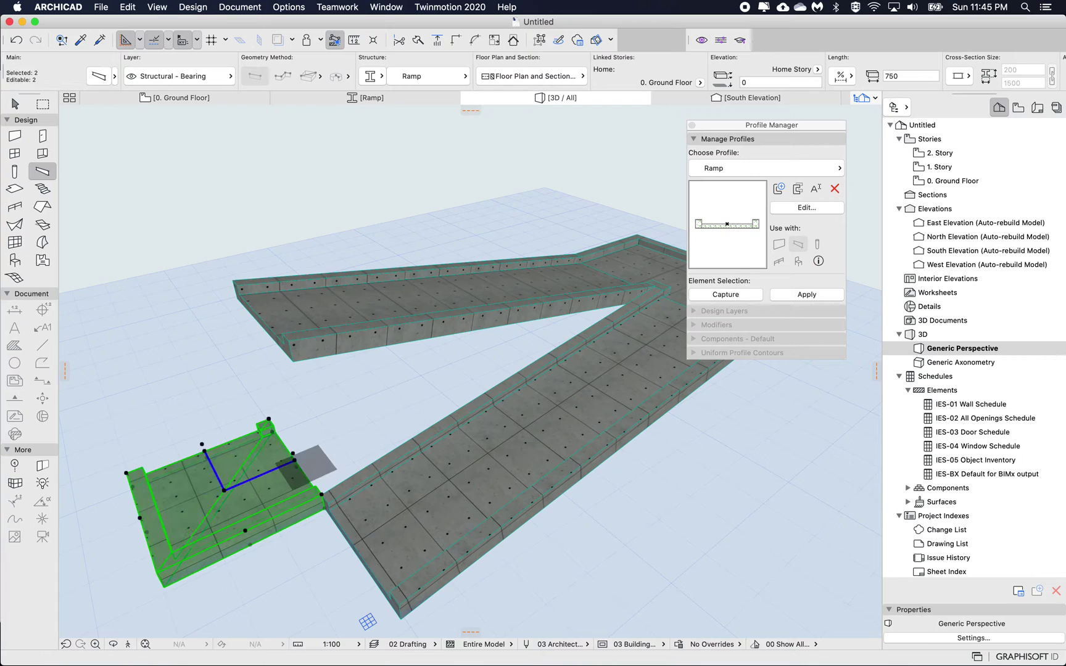
pyautogui.press('super+d')
pyautogui.click(294, 460)
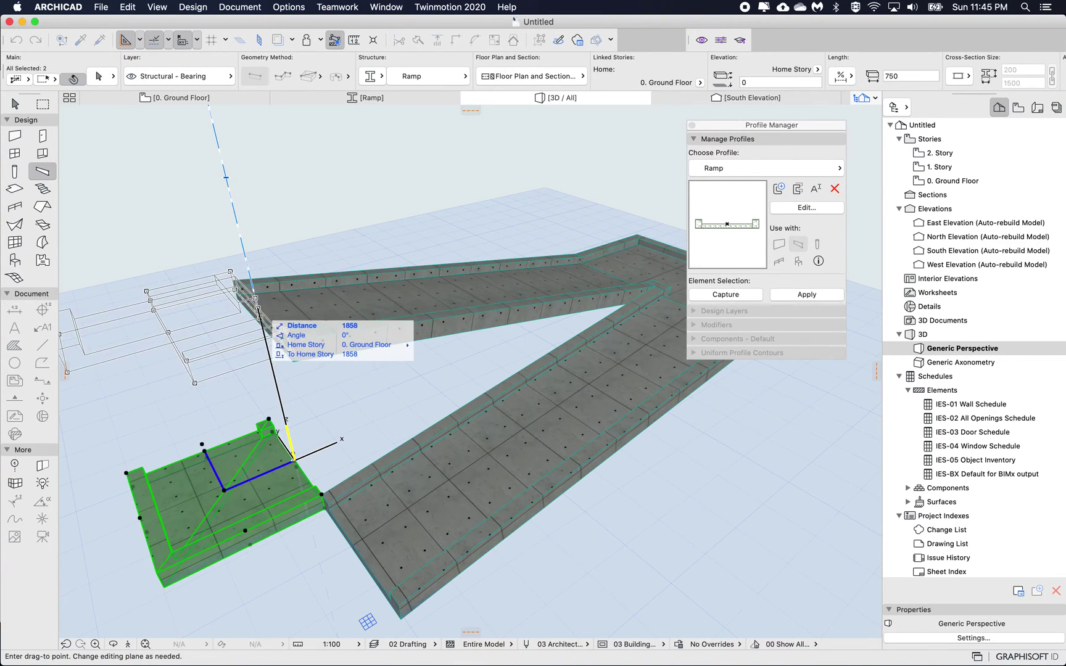
pyautogui.click(264, 331)
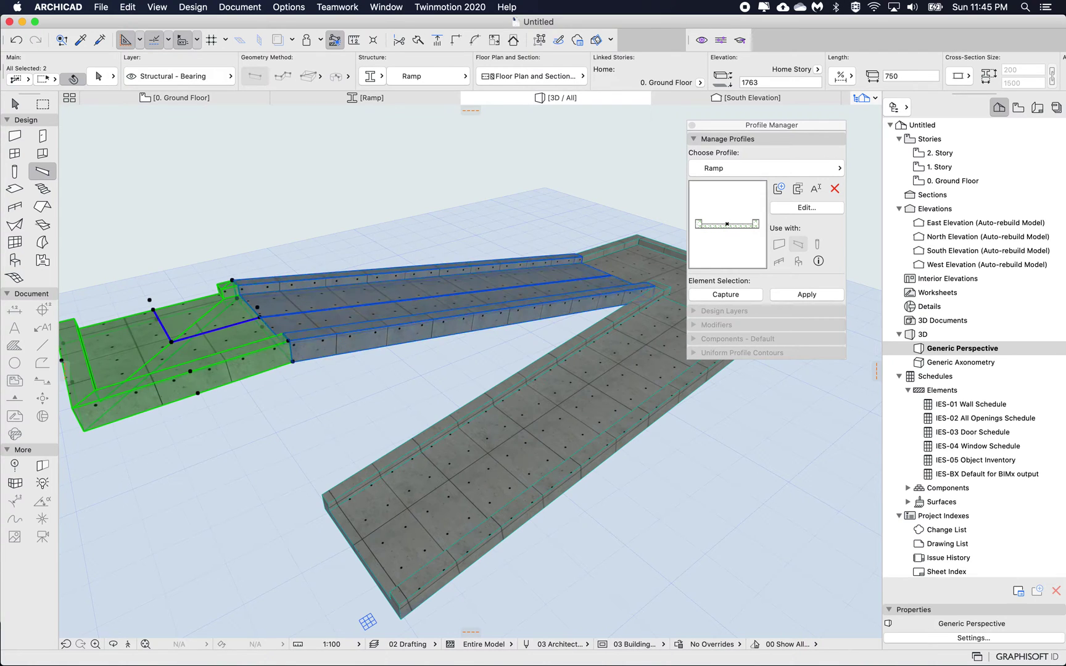
pyautogui.press('Escape')
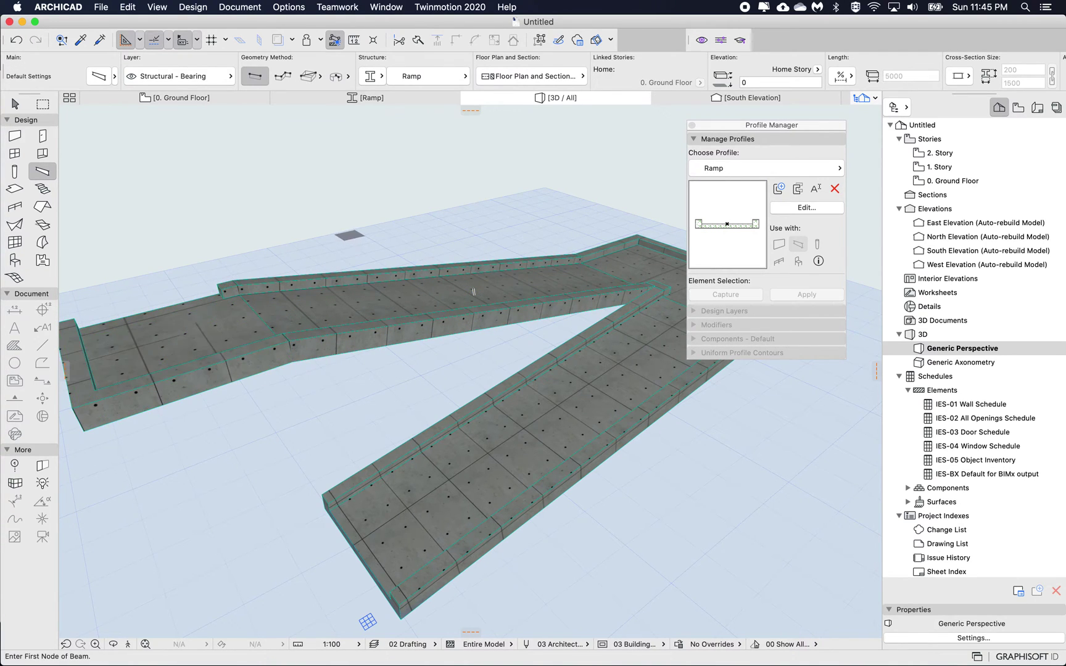
# Examine the joins between the ramps and landings from several angles in the 3D view
pyautogui.scroll(-3, 351, 235)
pyautogui.keyDown('shift'); pyautogui.moveTo(432, 370); pyautogui.dragTo(411, 308, button='middle'); pyautogui.keyUp('shift')
pyautogui.keyDown('shift'); pyautogui.moveTo(284, 364); pyautogui.dragTo(251, 389, button='middle'); pyautogui.keyUp('shift')
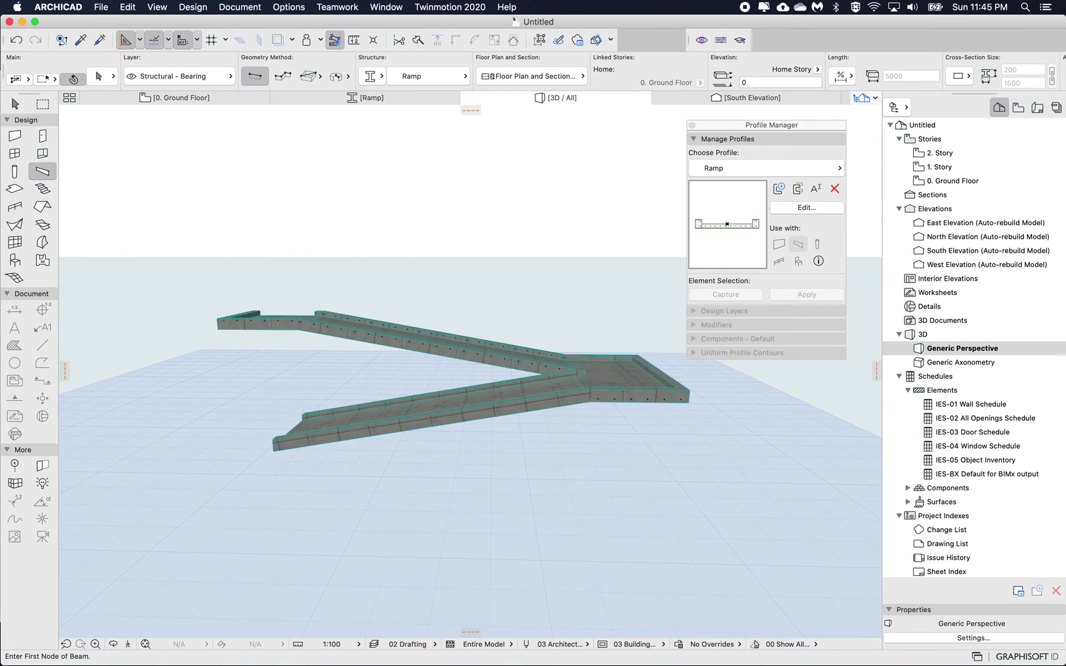
pyautogui.scroll(3, 413, 403)
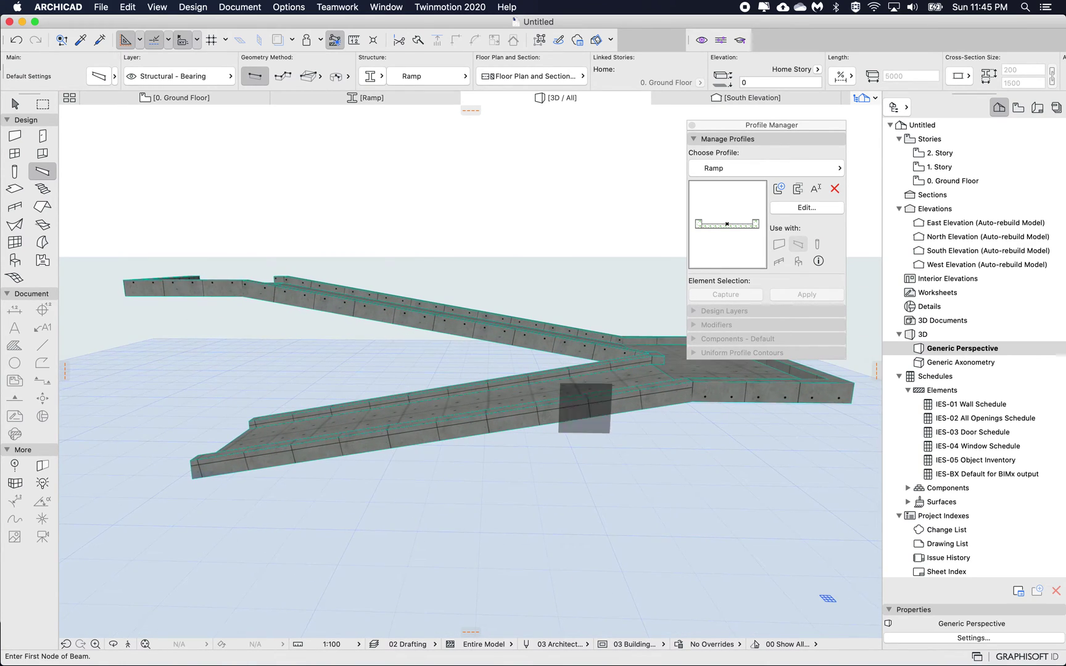
pyautogui.moveTo(649, 408); pyautogui.dragTo(578, 460, button='middle')
pyautogui.keyDown('shift'); pyautogui.moveTo(361, 491); pyautogui.dragTo(370, 503, button='middle'); pyautogui.keyUp('shift')
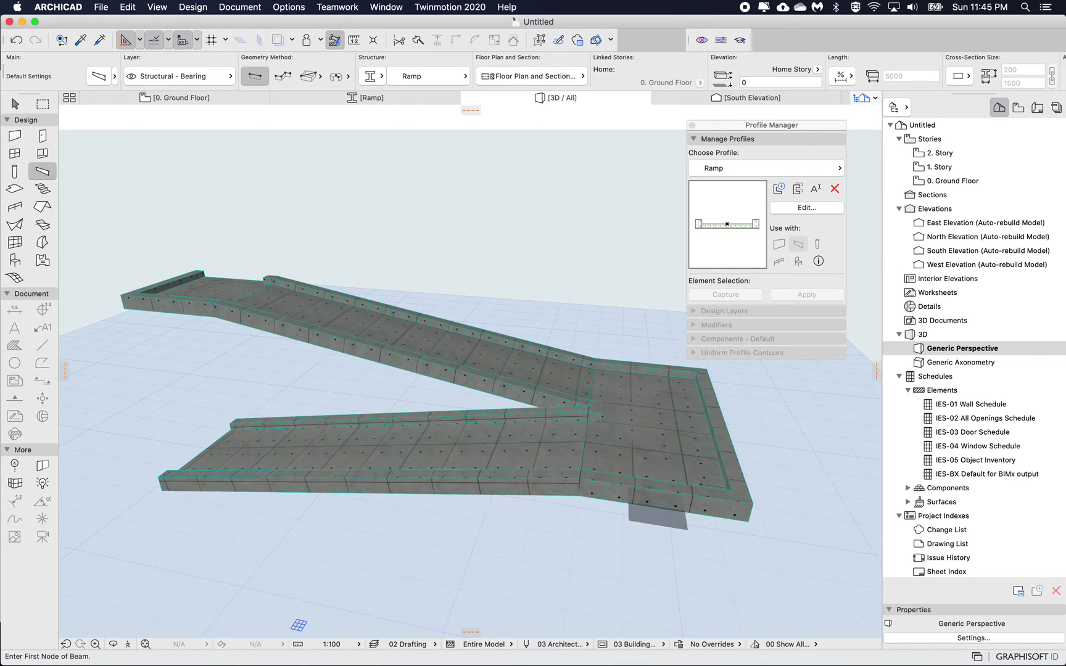
pyautogui.press('shift')
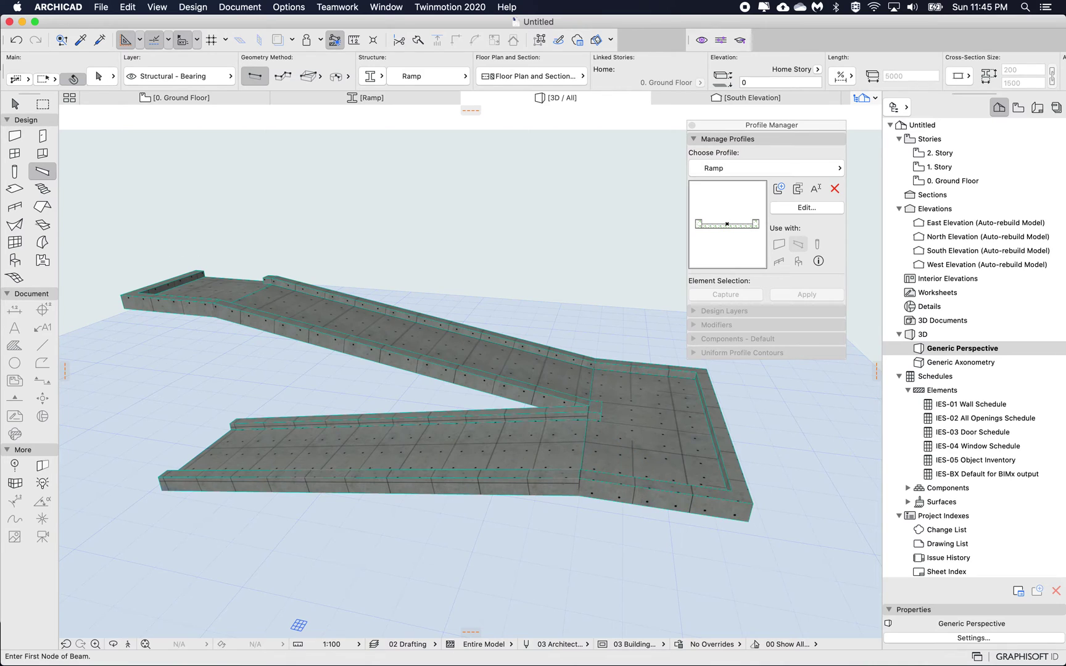
# For all seven ramp and landing beams, set the uncut line pen to pen 1, 0.13 mm
pyautogui.moveTo(86, 218); pyautogui.dragTo(747, 544)
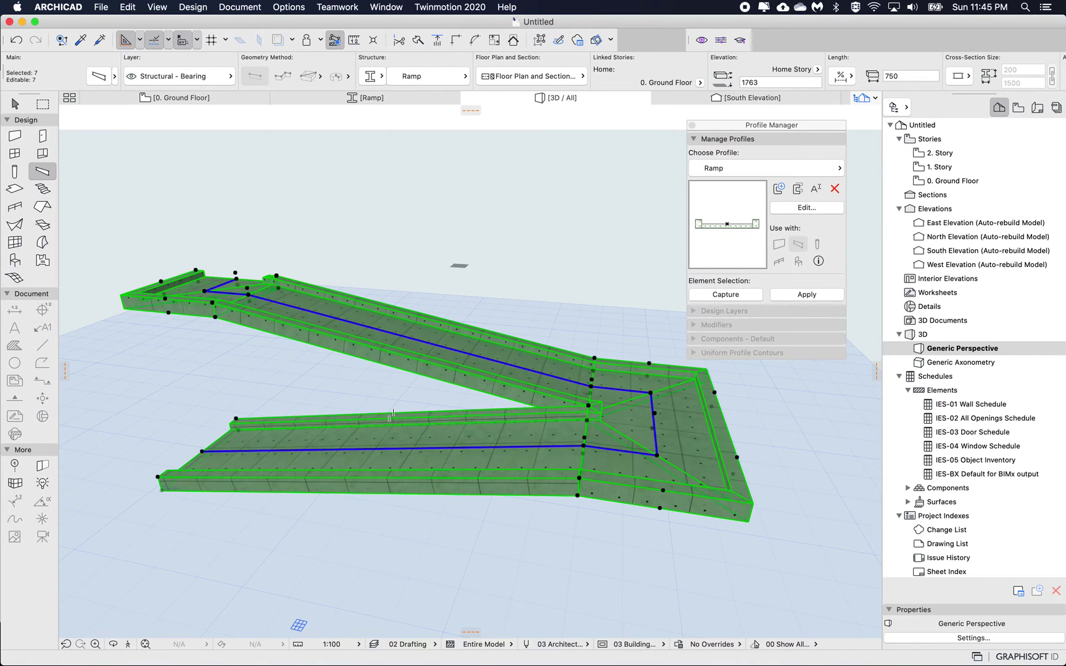
pyautogui.press('super+t')
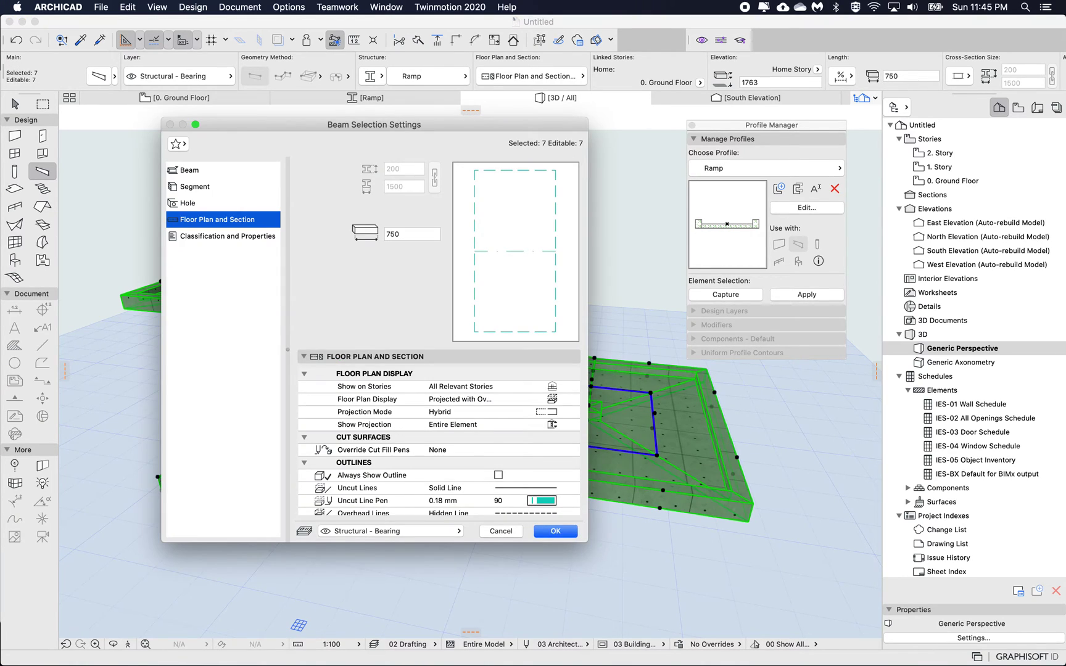
pyautogui.moveTo(374, 124); pyautogui.dragTo(437, 140)
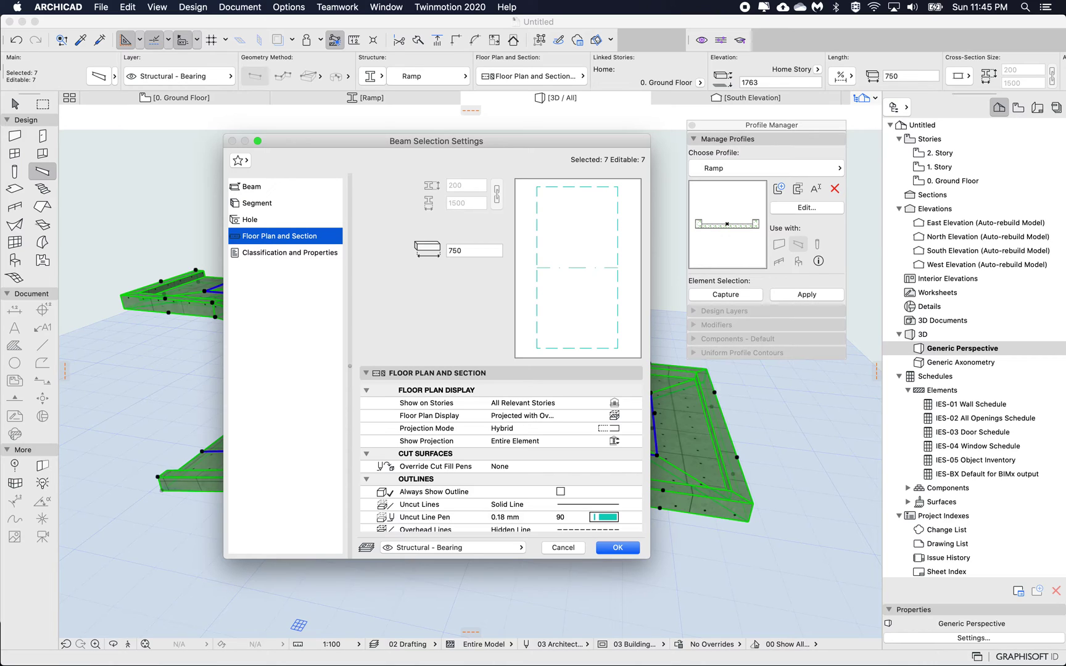
pyautogui.scroll(-5, 501, 460)
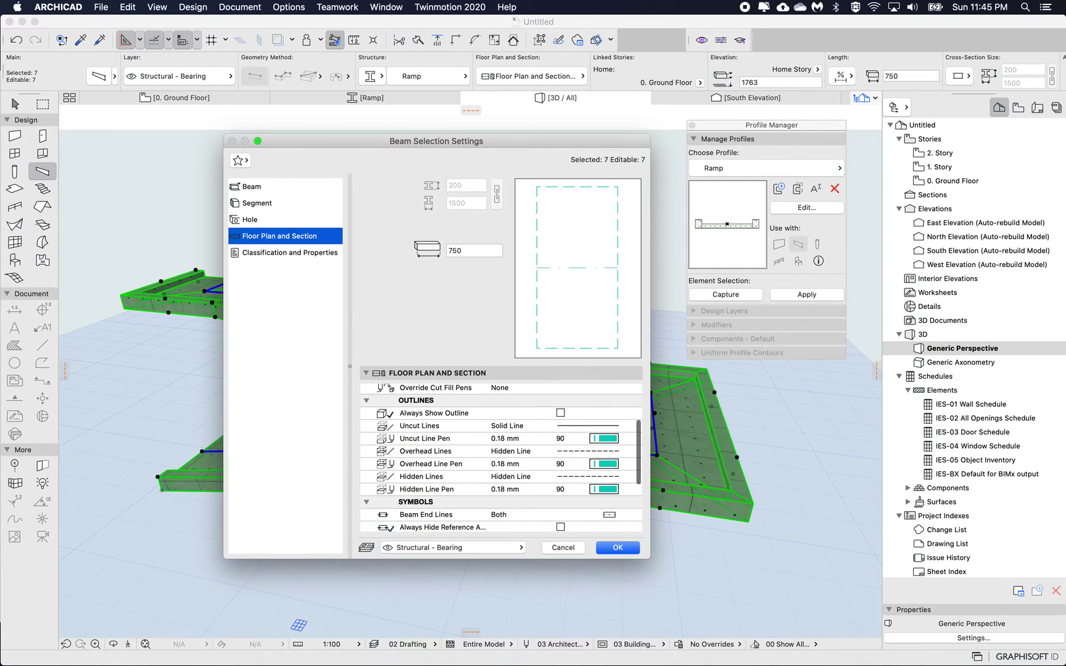
pyautogui.click(571, 438)
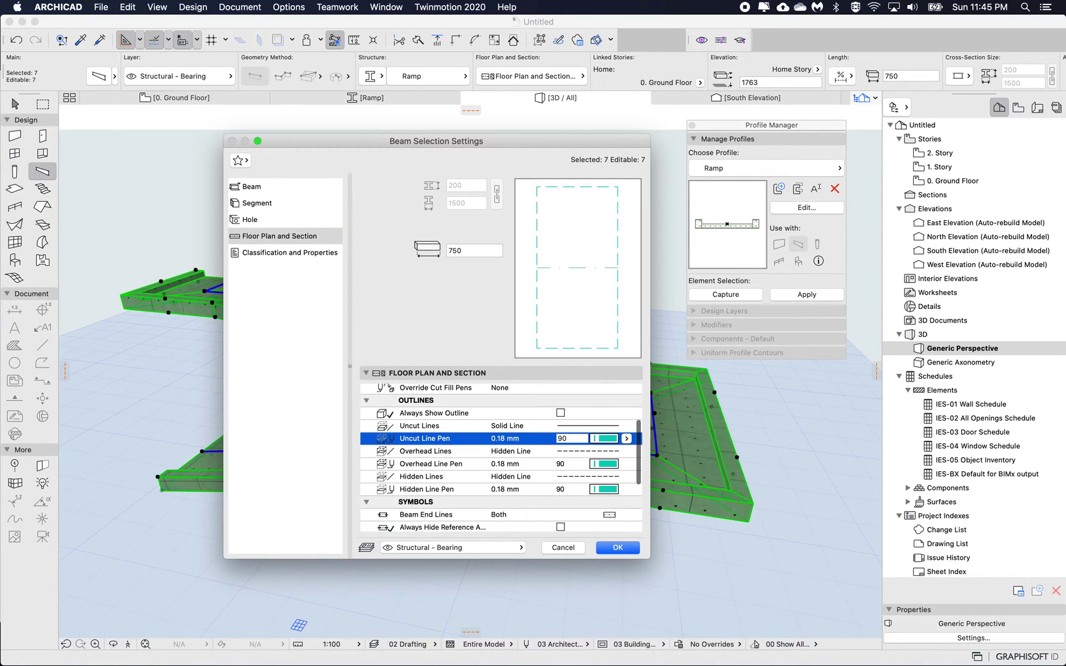
pyautogui.click(626, 438)
pyautogui.click(628, 437)
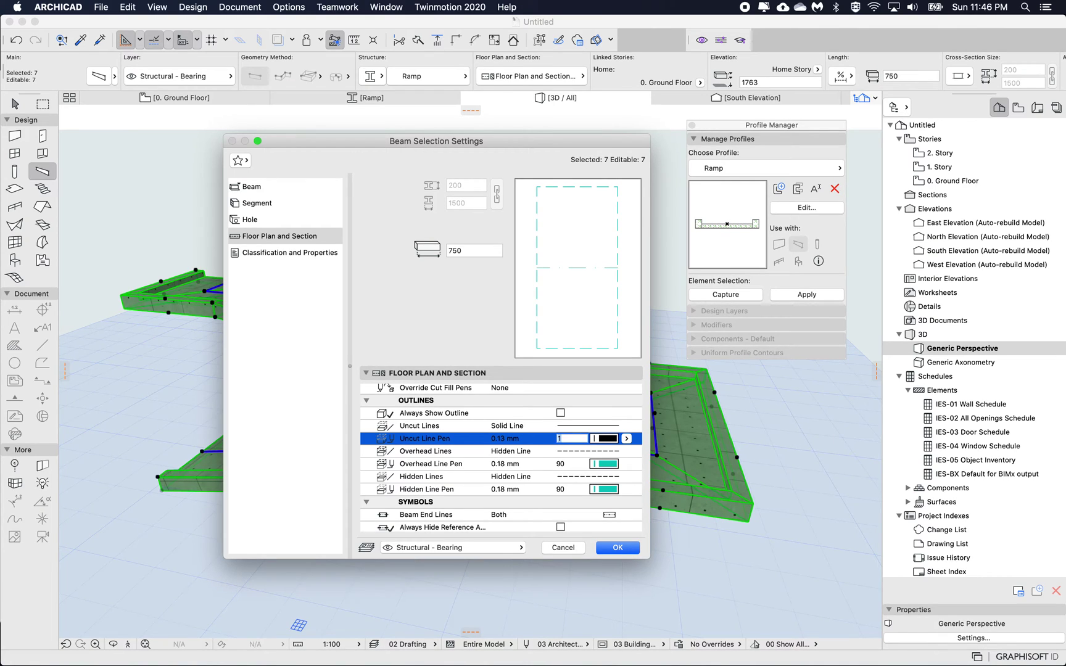
# Override the surfaces of all seven beams, linked together, with Paint - Titanium White and apply the settings
pyautogui.click(285, 203)
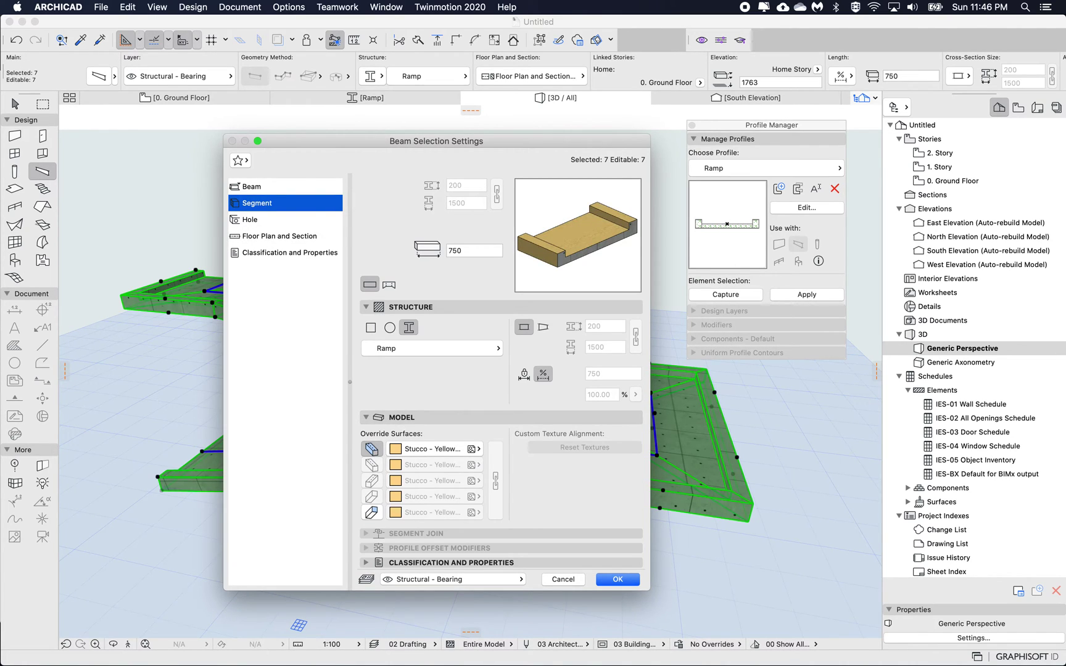
pyautogui.click(371, 512)
pyautogui.click(495, 480)
pyautogui.click(434, 448)
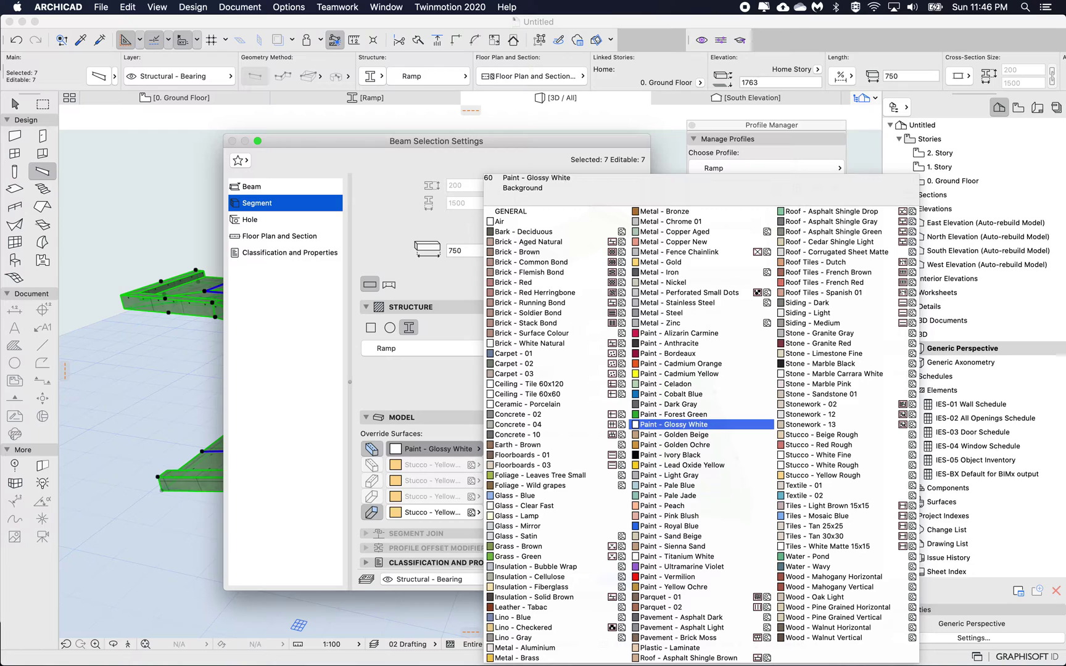
pyautogui.click(703, 556)
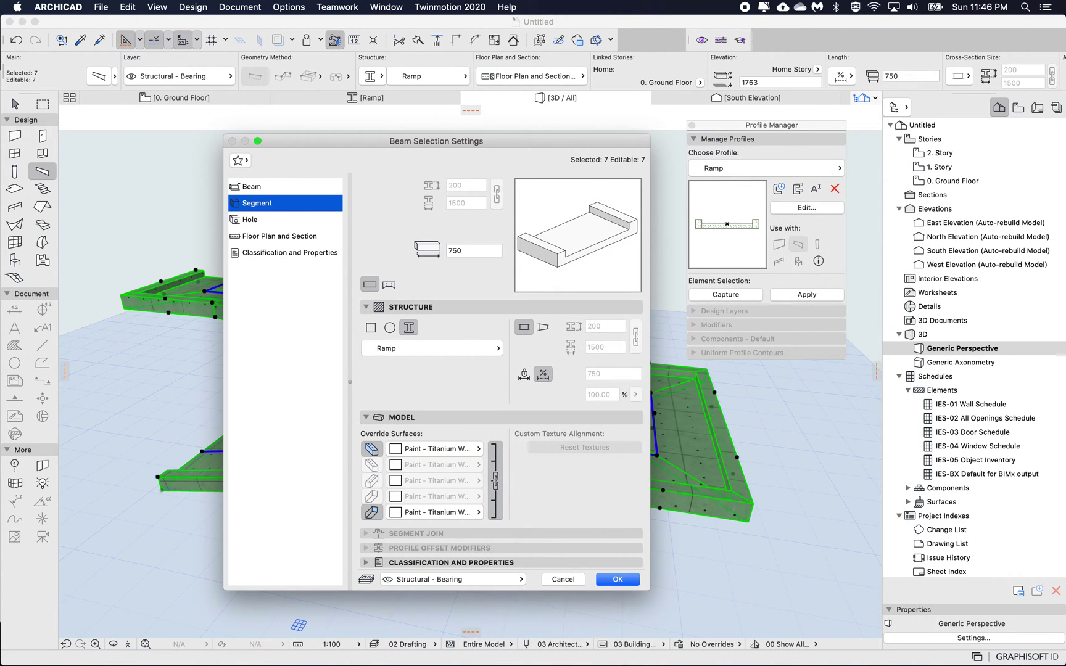
pyautogui.click(618, 579)
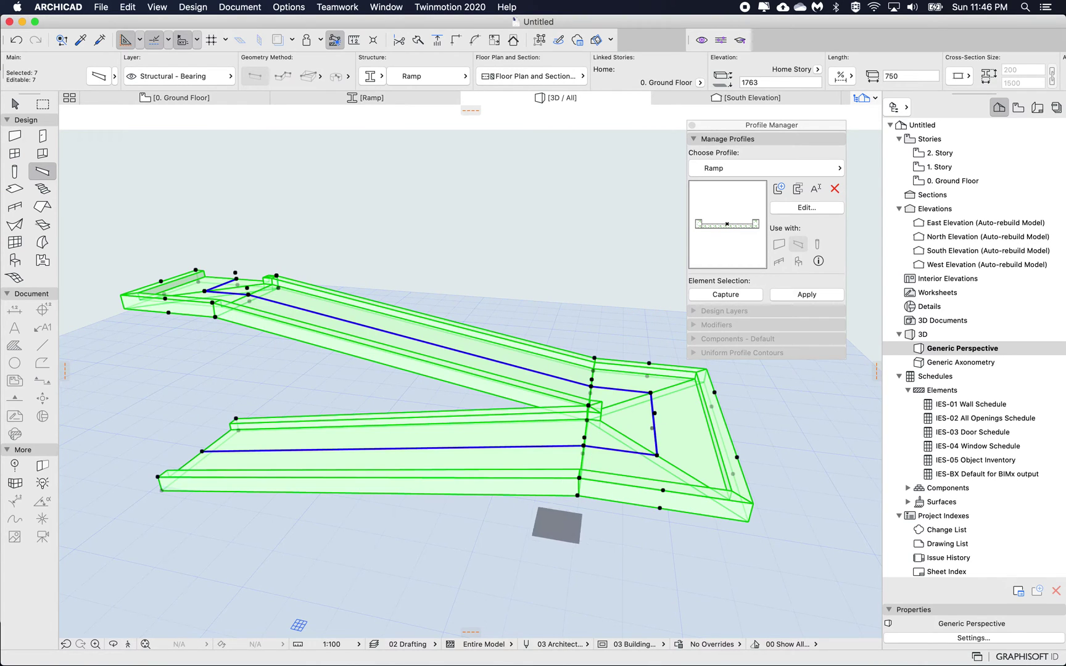
pyautogui.press('Escape')
pyautogui.keyDown('shift'); pyautogui.moveTo(547, 538); pyautogui.dragTo(543, 464, button='middle'); pyautogui.keyUp('shift')
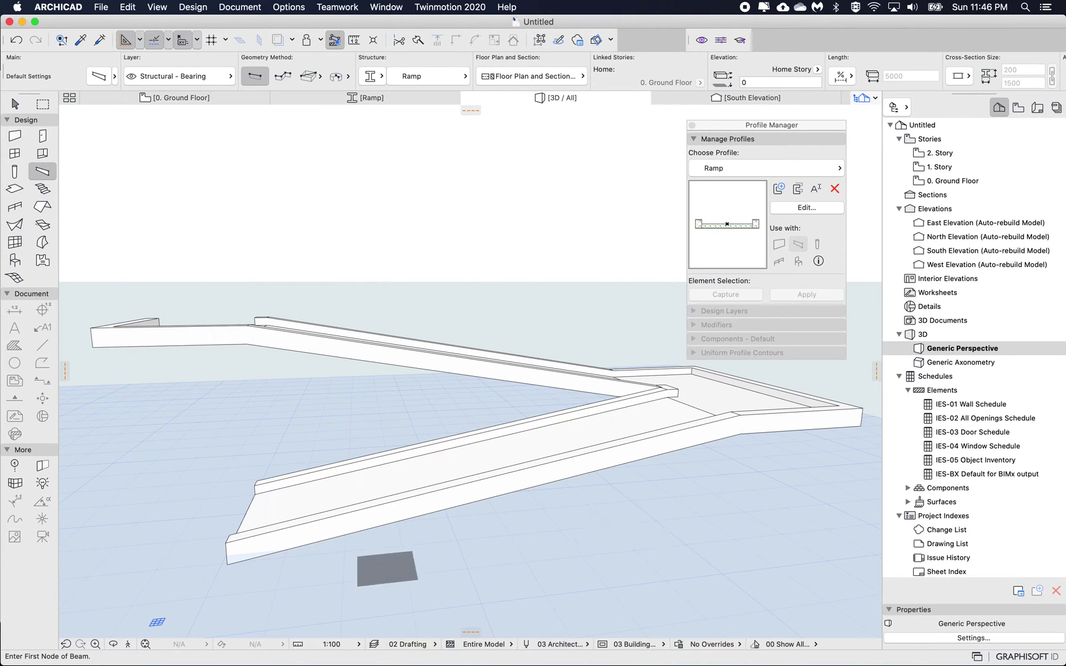
pyautogui.keyDown('shift'); pyautogui.moveTo(834, 487); pyautogui.dragTo(740, 574, button='middle'); pyautogui.keyUp('shift')
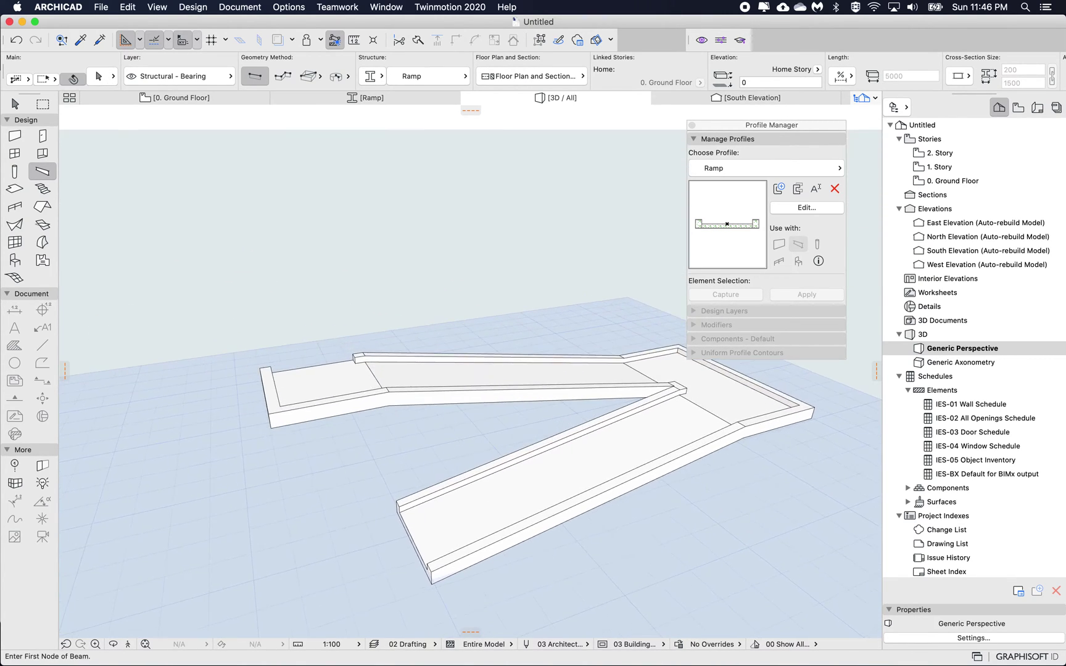
pyautogui.moveTo(808, 467); pyautogui.dragTo(707, 472, button='middle')
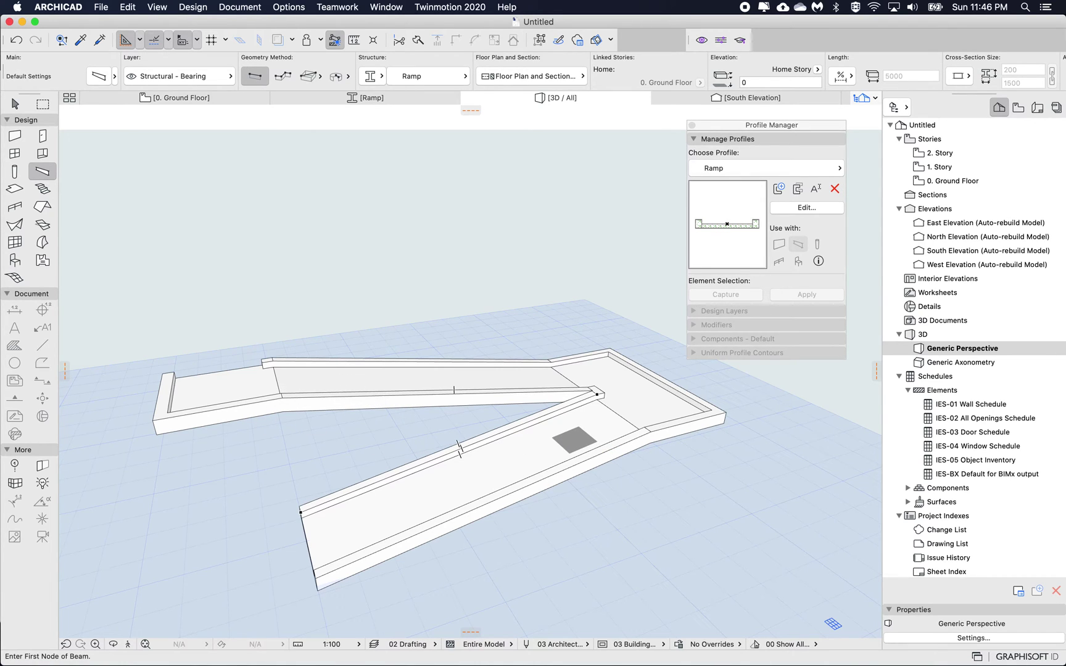
pyautogui.keyDown('shift'); pyautogui.moveTo(574, 439); pyautogui.dragTo(574, 437, button='middle'); pyautogui.keyUp('shift')
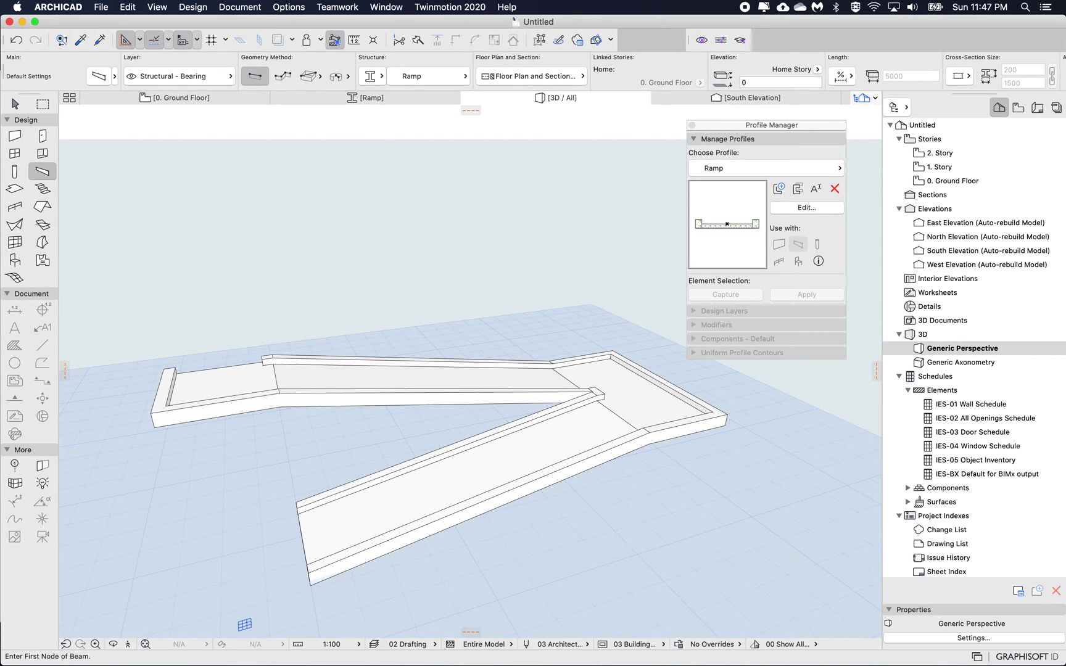
# Open the Ramp profile for editing and add a new offset modifier named Ramp Curb Left
pyautogui.click(805, 207)
pyautogui.press('Return')
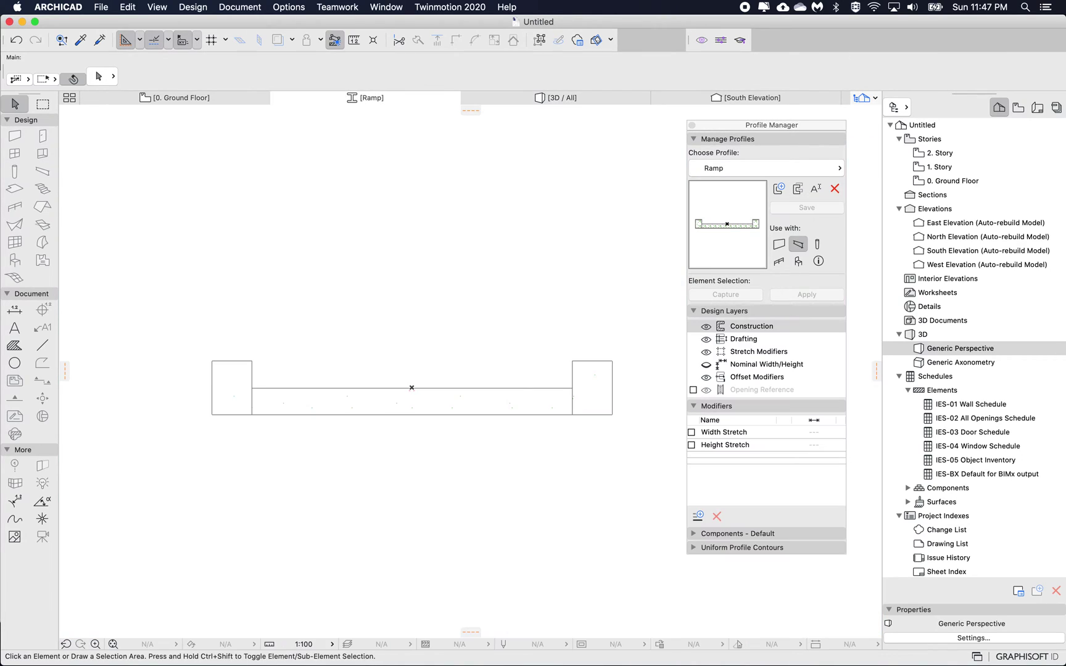
pyautogui.moveTo(412, 387); pyautogui.dragTo(415, 393, button='middle')
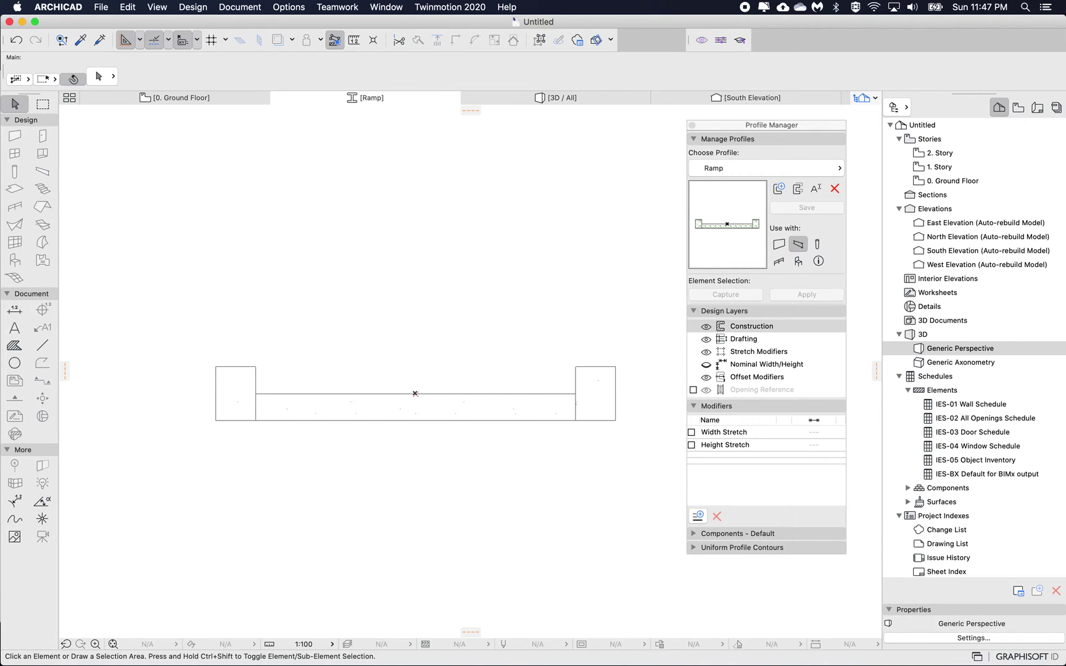
pyautogui.click(698, 516)
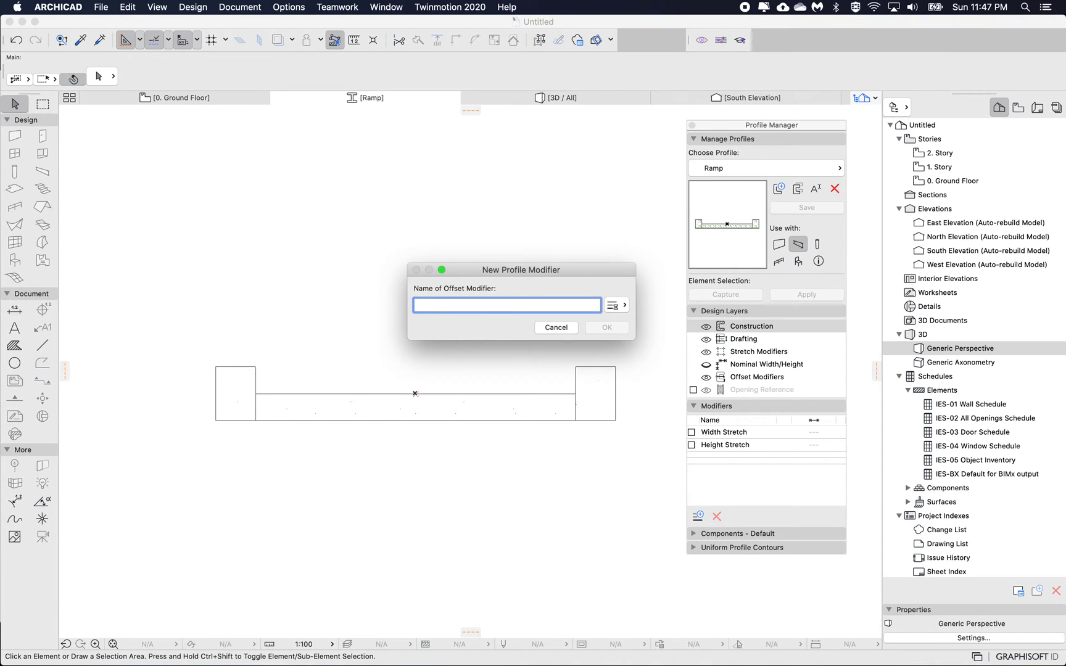
pyautogui.write('Ramp Curb Left')
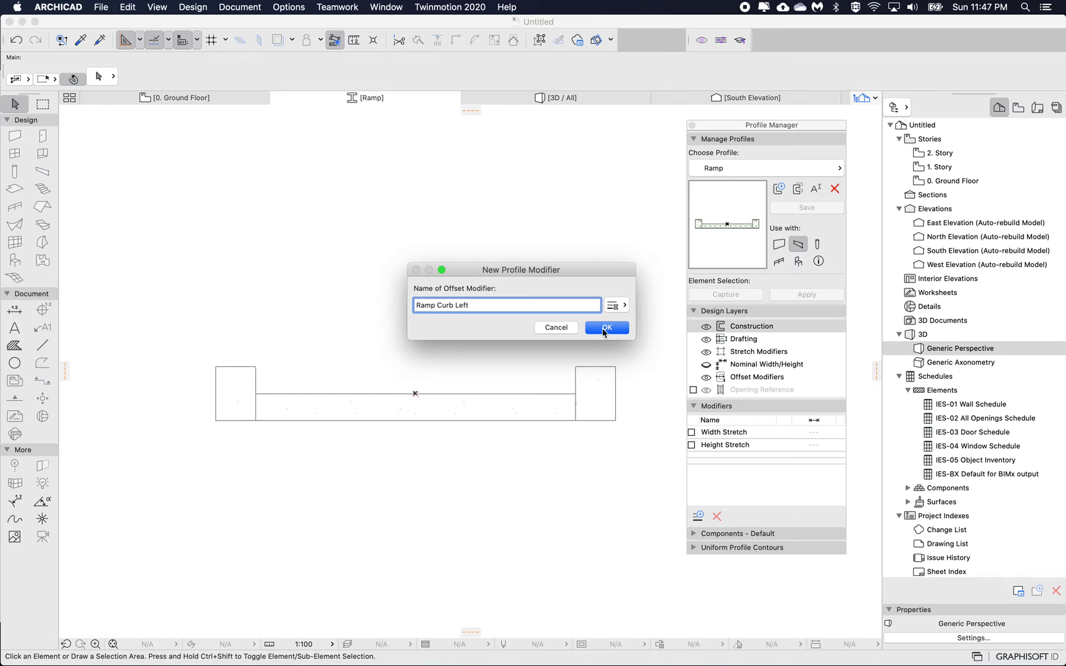
pyautogui.click(603, 330)
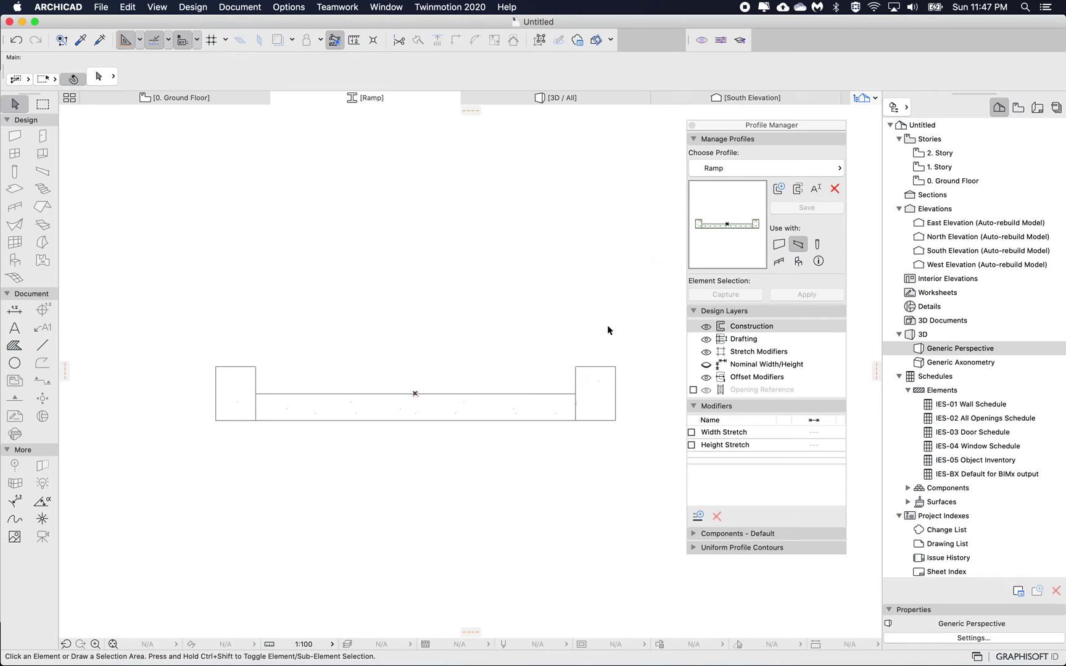
# Define the Ramp Curb Left offset from the left curb's bottom edge to the lower corner shared with the slab, placing its dimension outside the curb
pyautogui.click(228, 421)
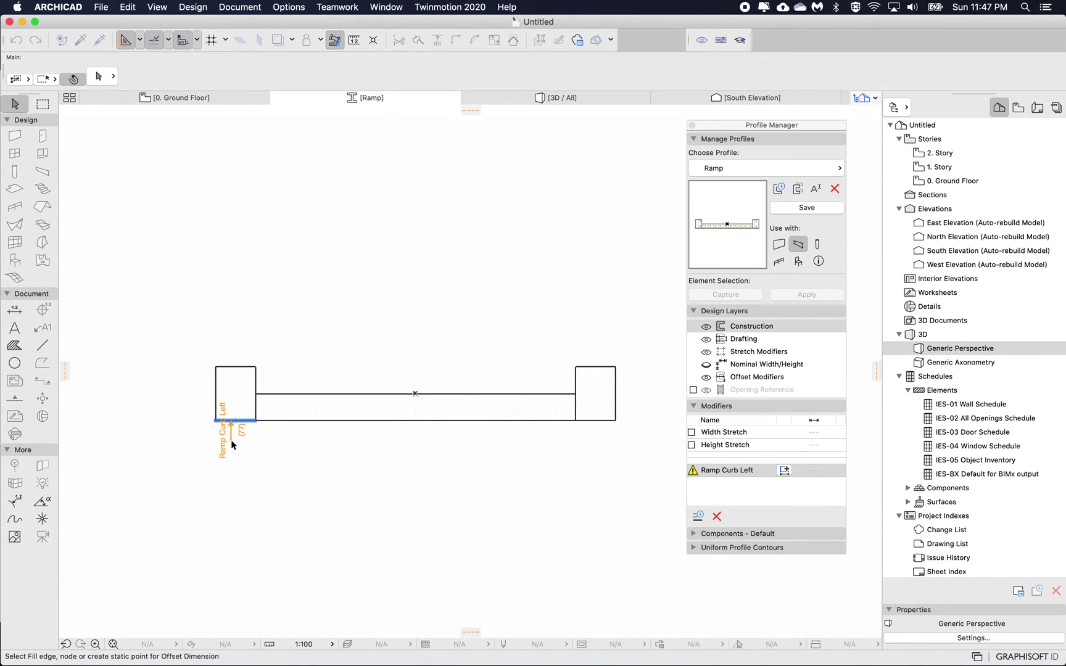
pyautogui.scroll(5, 233, 442)
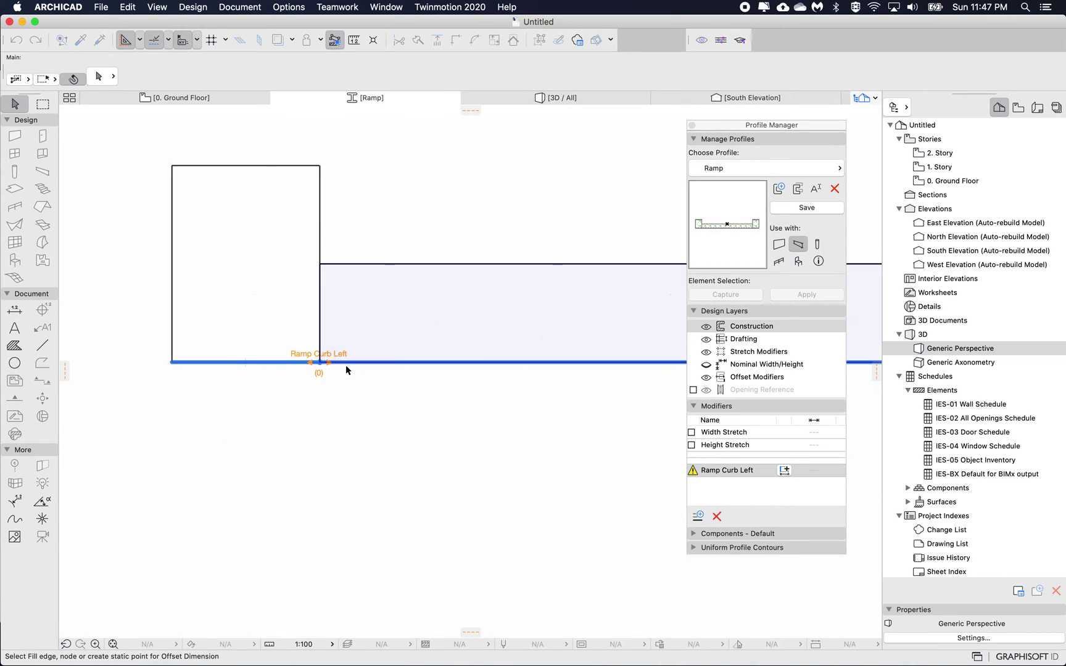
pyautogui.click(319, 362)
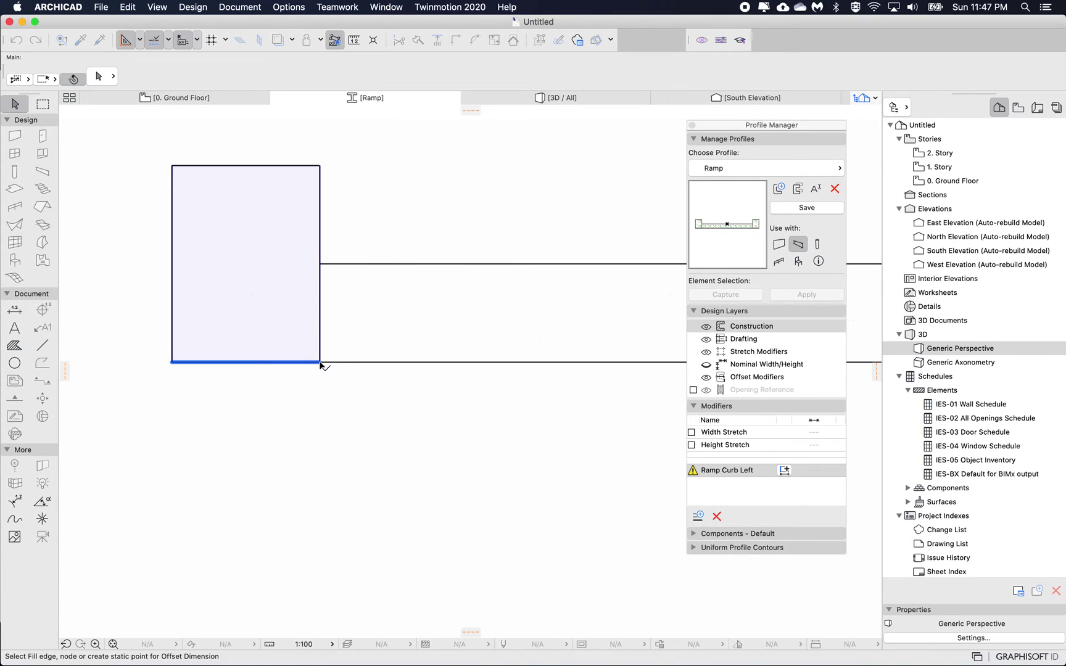
pyautogui.press('Tab')
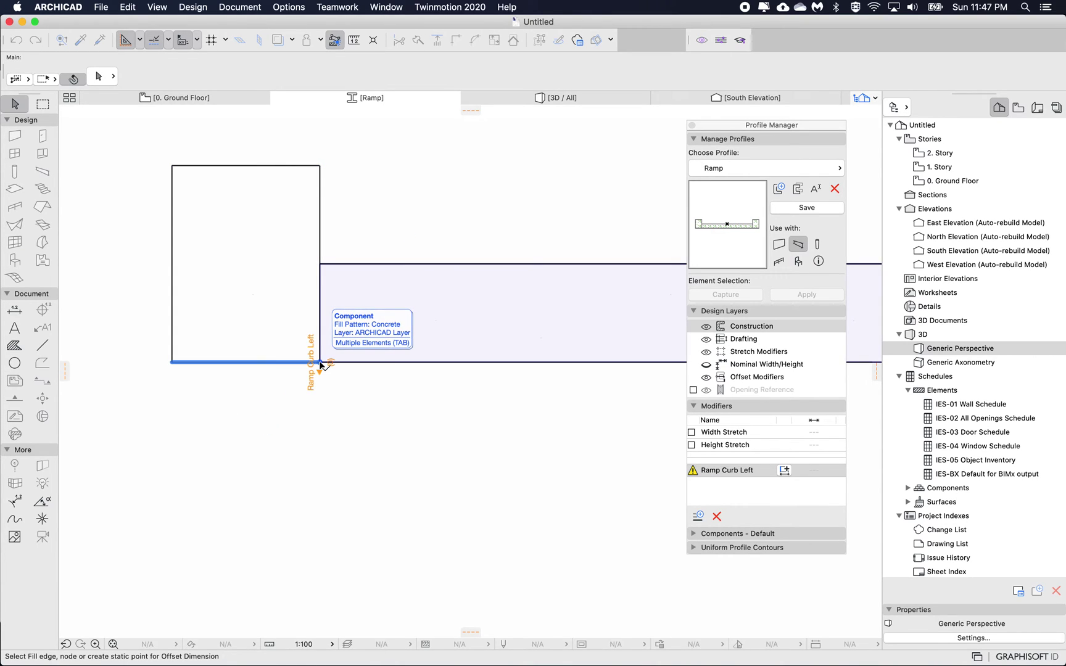
pyautogui.press('Tab')
pyautogui.press('Tab')
pyautogui.press('Tab')
pyautogui.press('Tab')
pyautogui.press('Tab')
pyautogui.press('Tab')
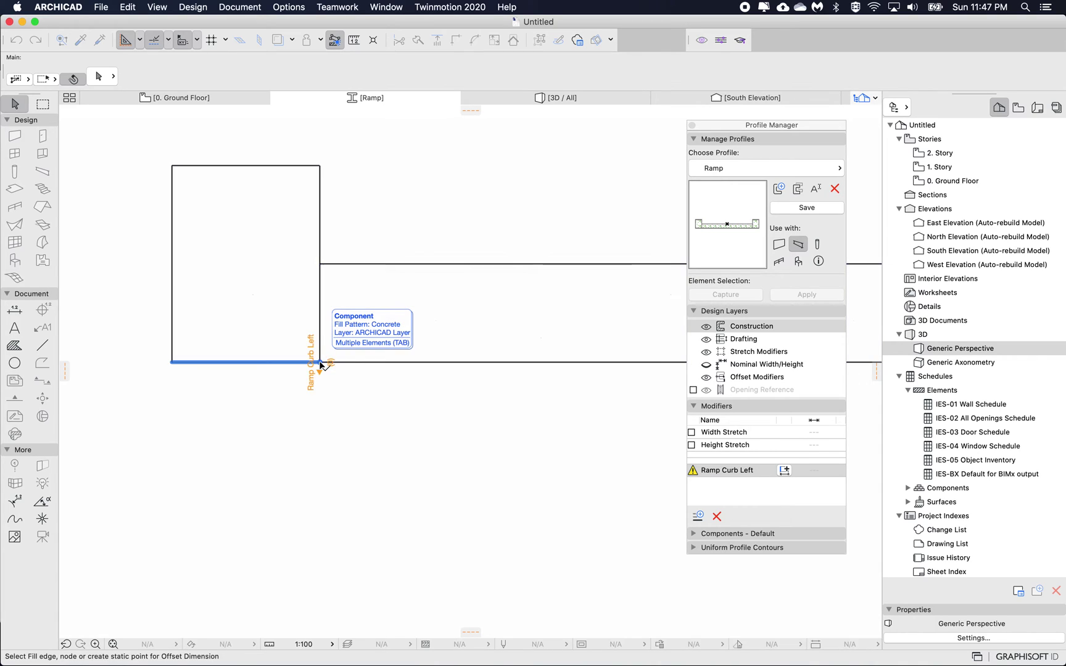
pyautogui.press('Tab')
pyautogui.press('Tab')
pyautogui.press('Tab')
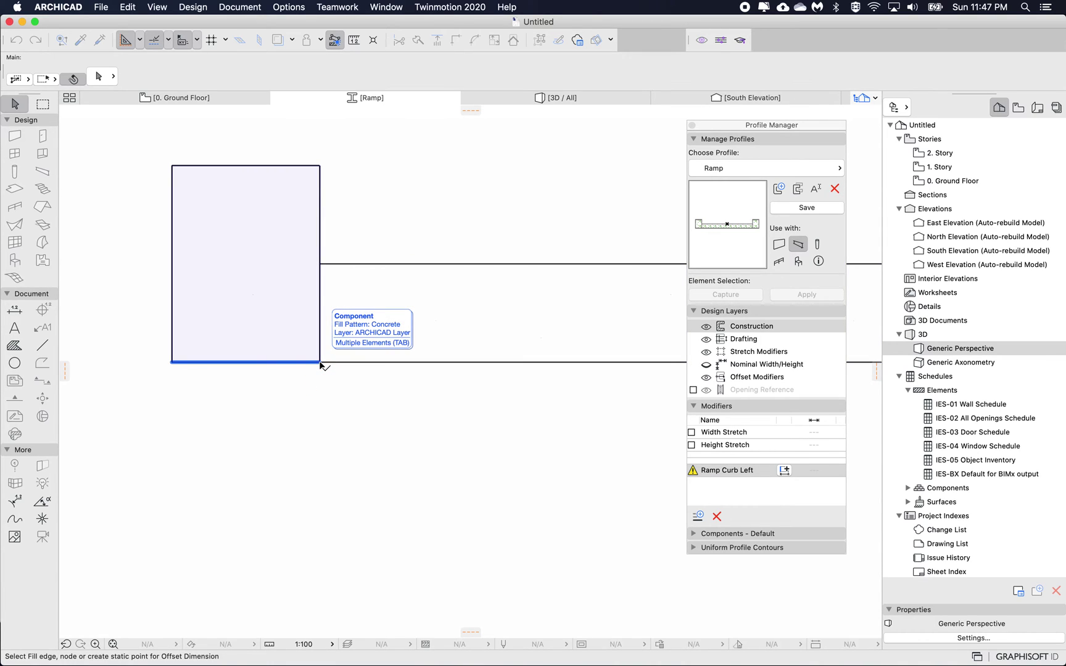
pyautogui.click(321, 364)
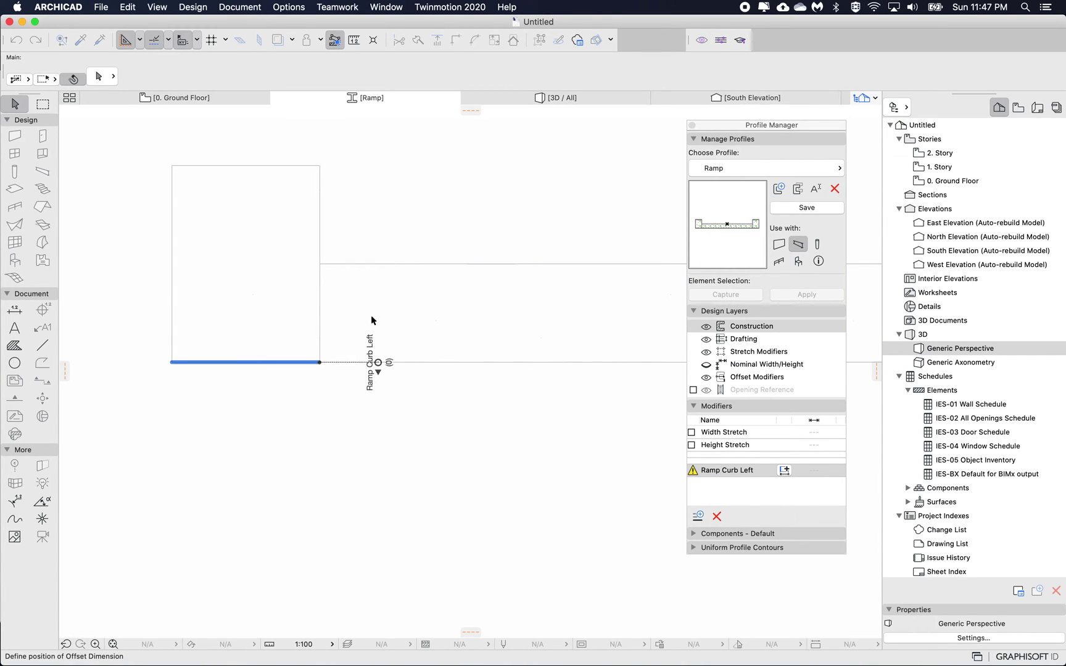
pyautogui.click(137, 370)
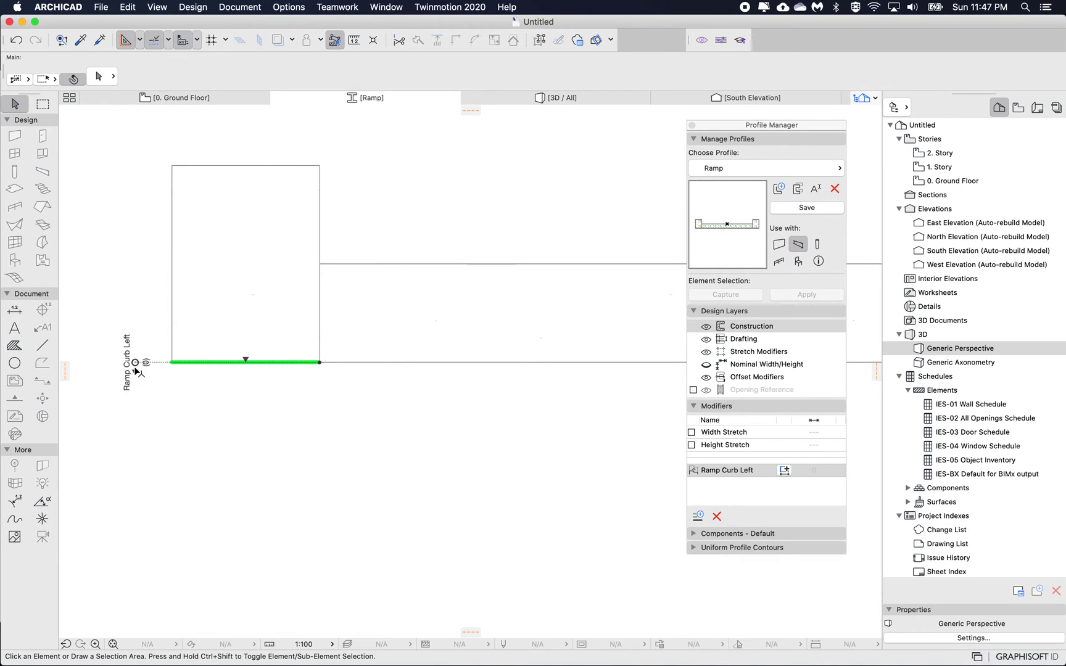
# Move the profile's right curb away from the slab, outward and slightly down, to separate their lower corners
pyautogui.scroll(-5, 237, 392)
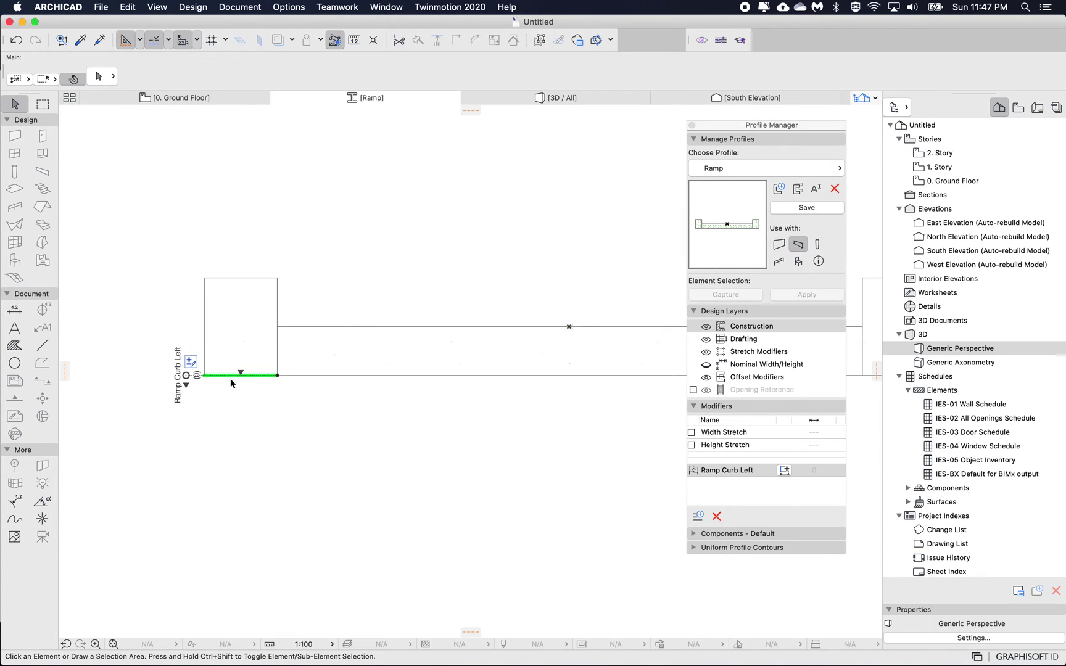
pyautogui.hscroll(10, 480, 363)
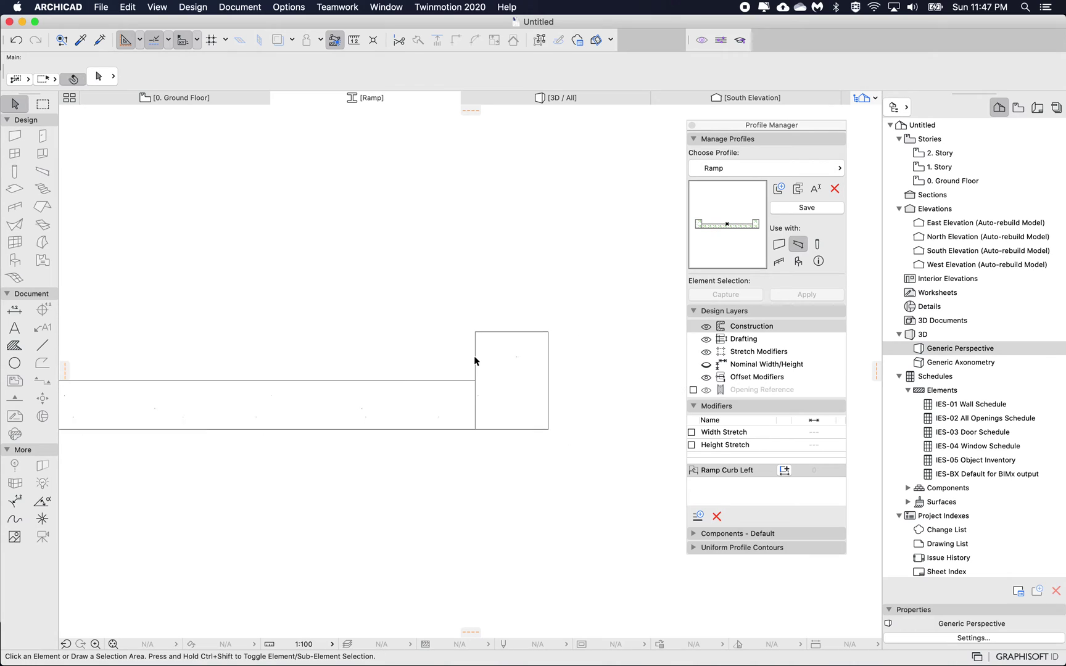
pyautogui.click(498, 389)
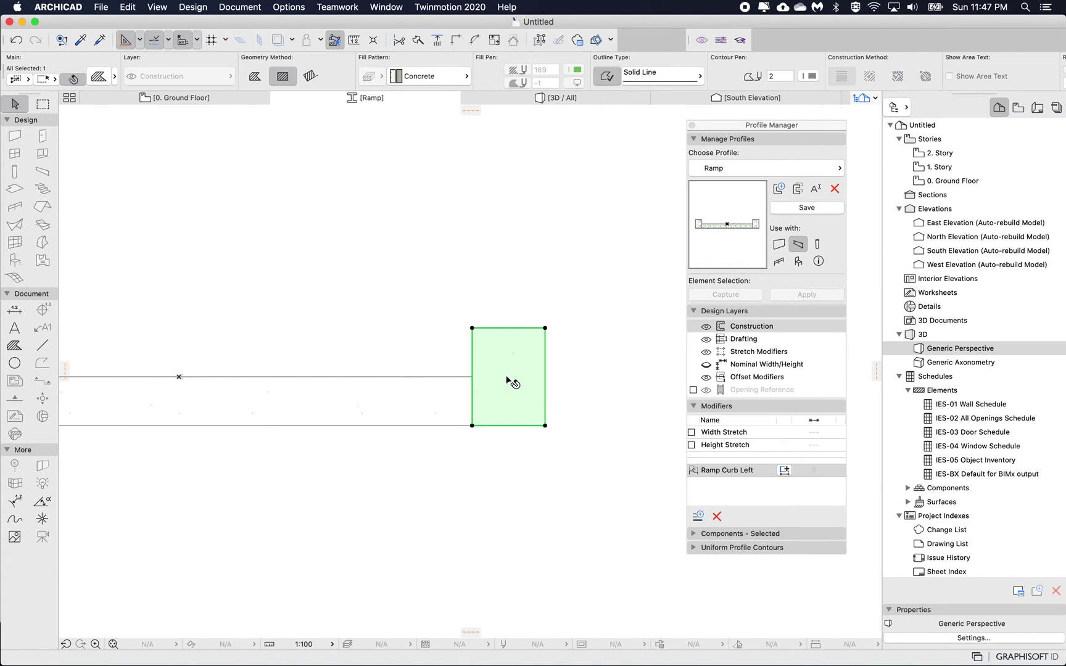
pyautogui.click(505, 376)
pyautogui.click(550, 406)
pyautogui.click(528, 316)
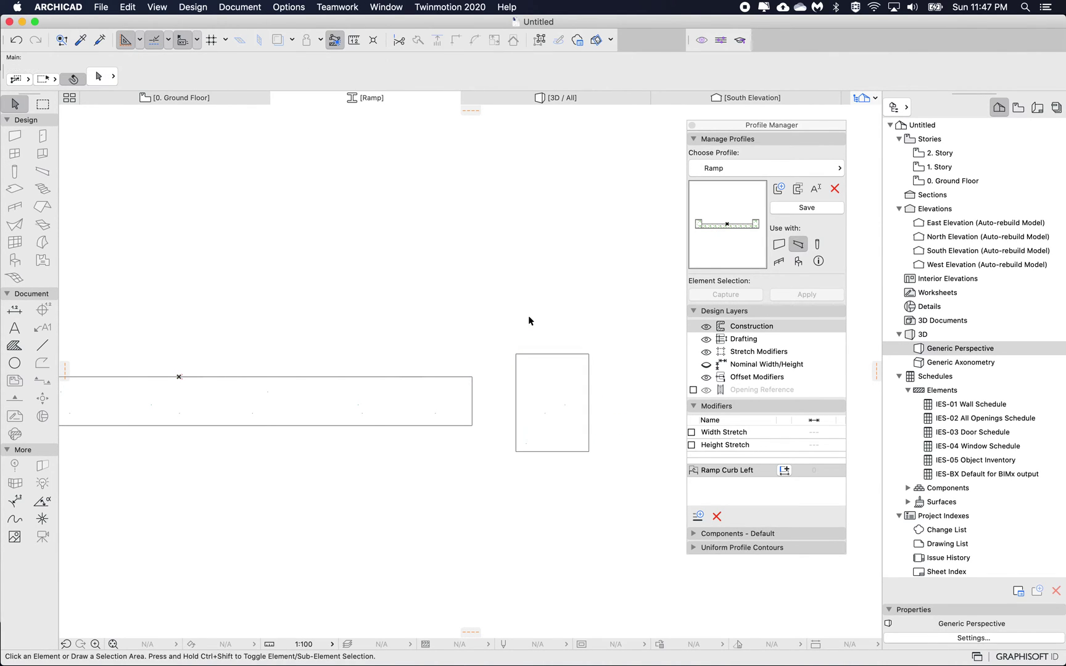
pyautogui.scroll(-2, 565, 415)
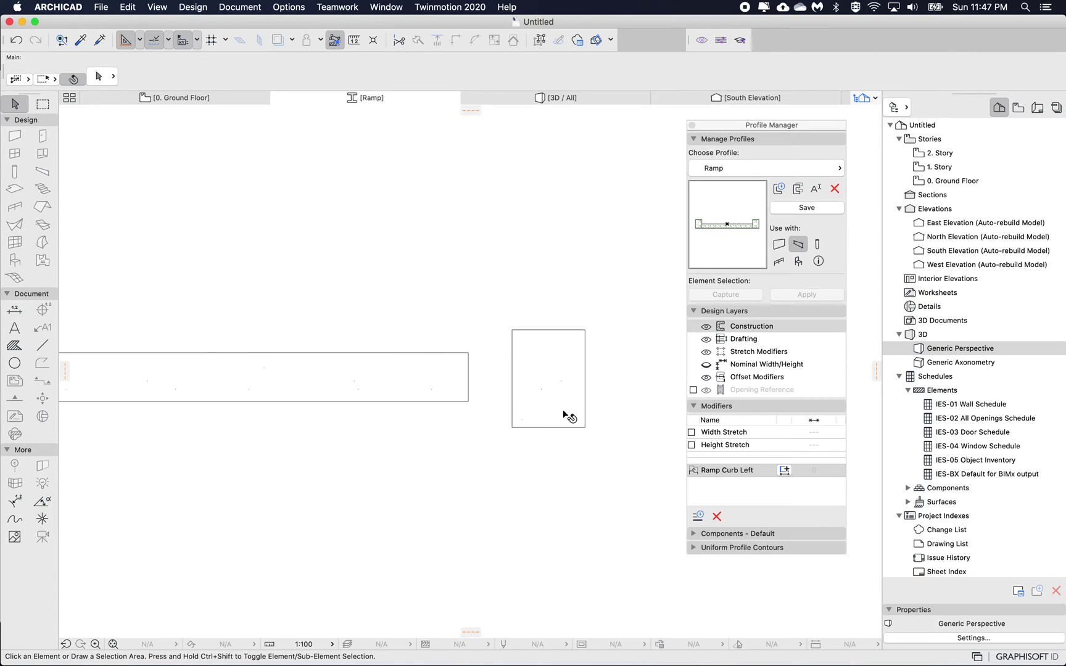
# Add an offset modifier named Ramp Curb Right from the right curb's bottom edge to the slab's lower right corner, placing its dimension outside the curb
pyautogui.click(697, 516)
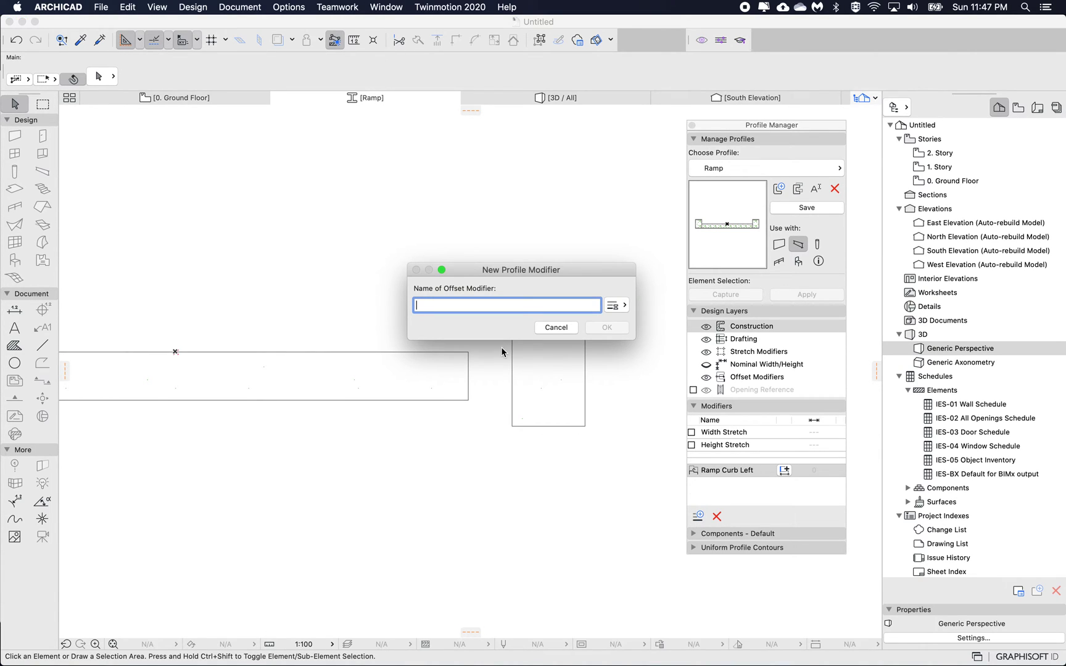
pyautogui.write('Ramp Curb Right')
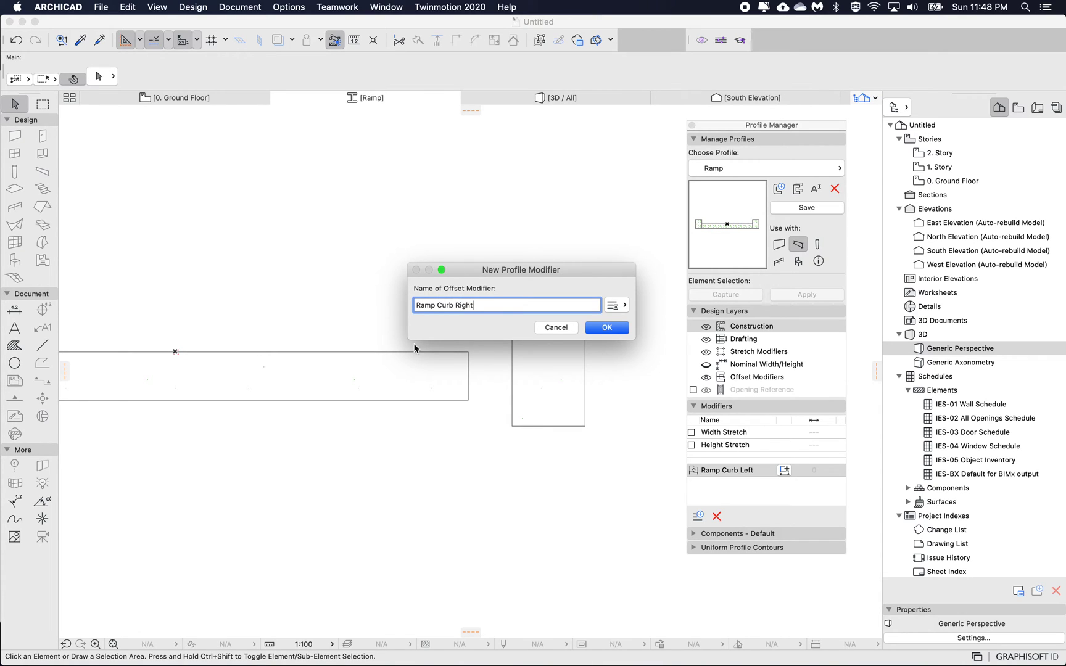
pyautogui.click(607, 327)
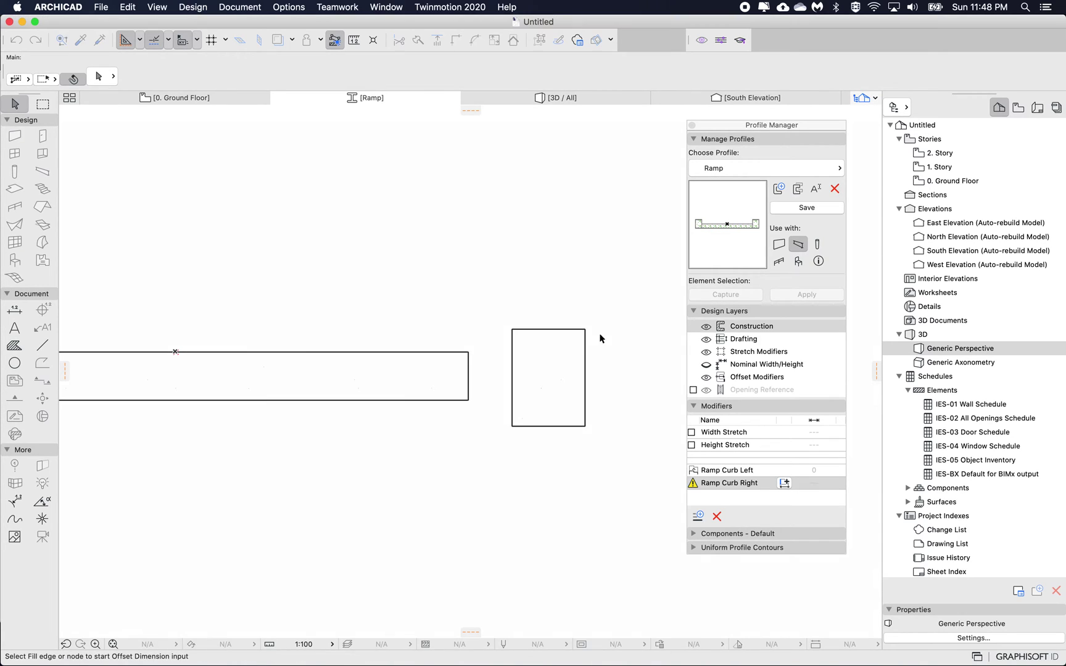
pyautogui.click(549, 425)
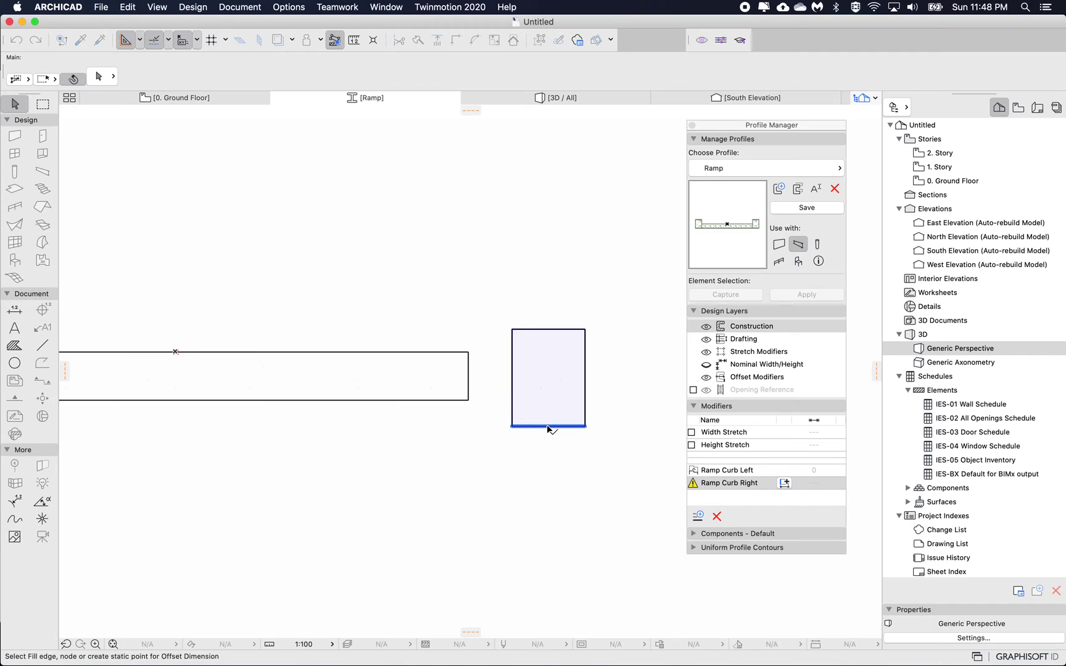
pyautogui.click(468, 400)
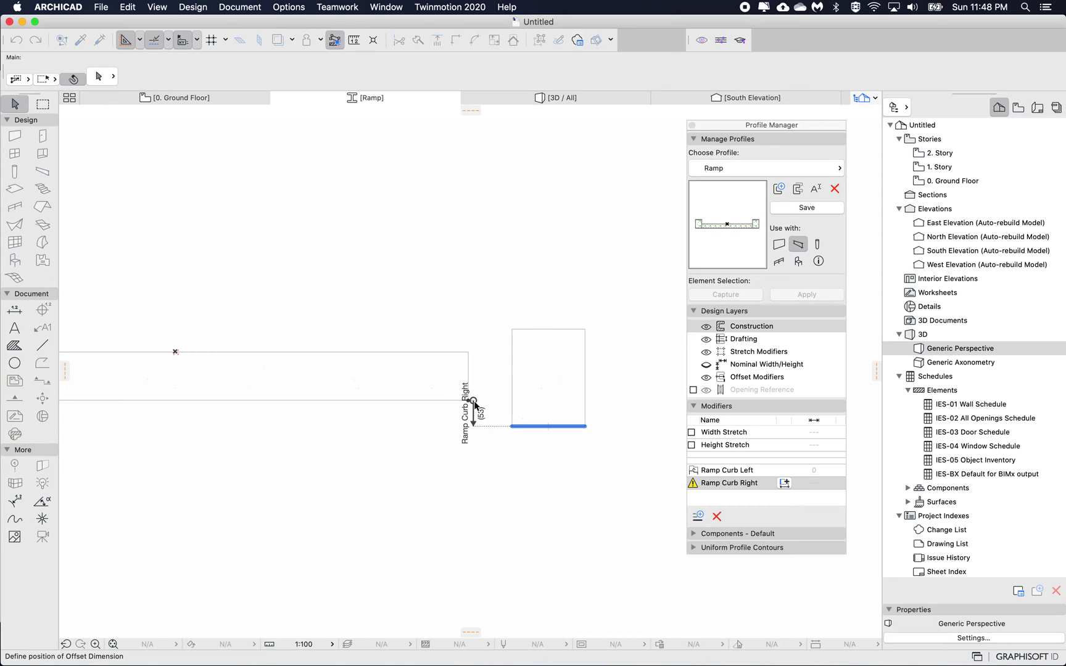
pyautogui.click(641, 401)
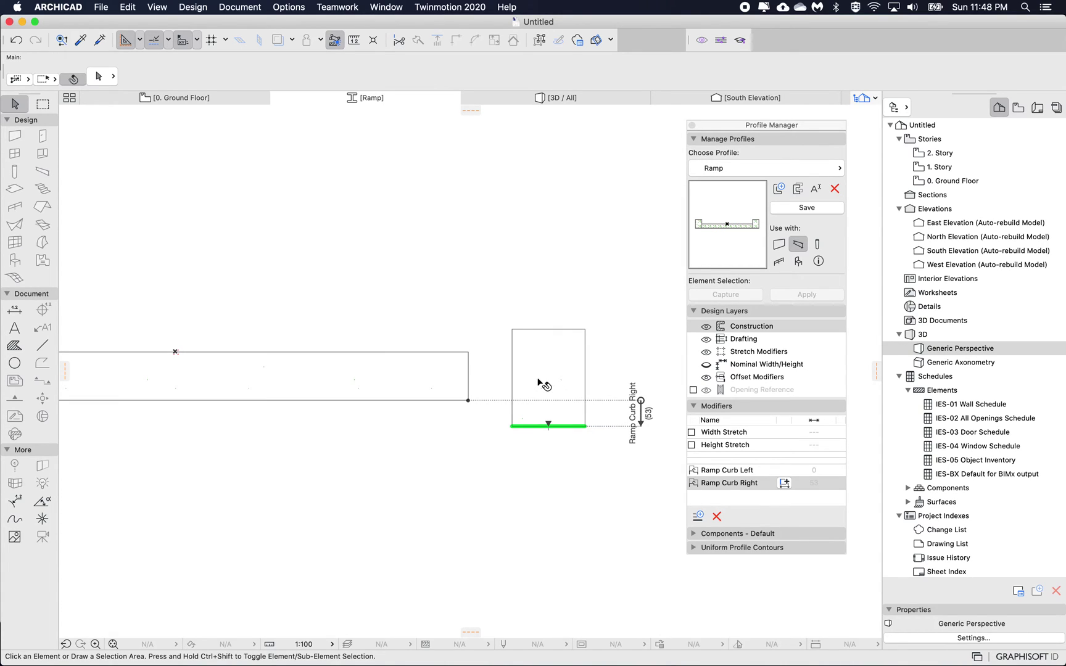
# Move the right curb back so its lower left corner meets the slab's lower right corner
pyautogui.click(543, 392)
pyautogui.press('super+d')
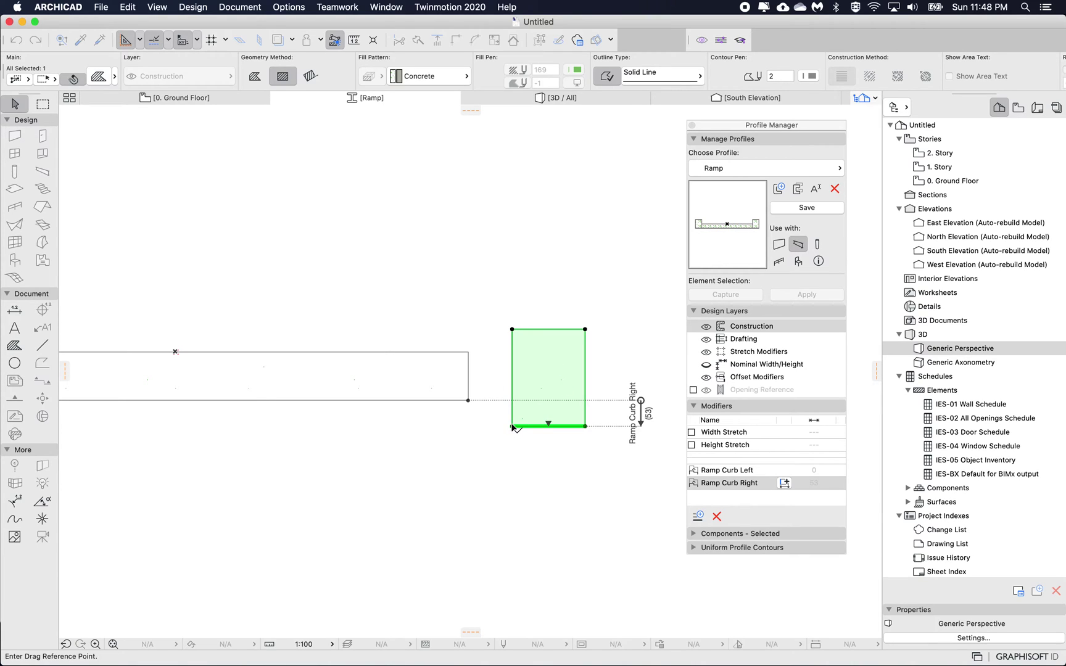
pyautogui.click(513, 427)
pyautogui.click(468, 400)
pyautogui.click(551, 426)
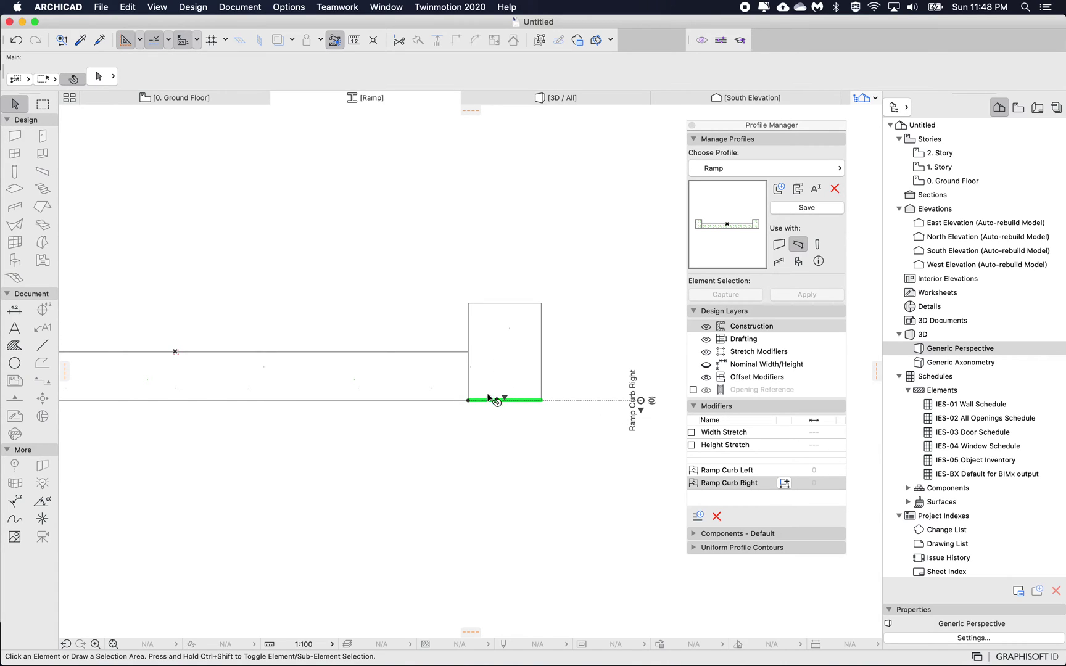
# Test the Ramp Curb Right offset by moving the right curb away from the slab and back to its corner
pyautogui.click(490, 367)
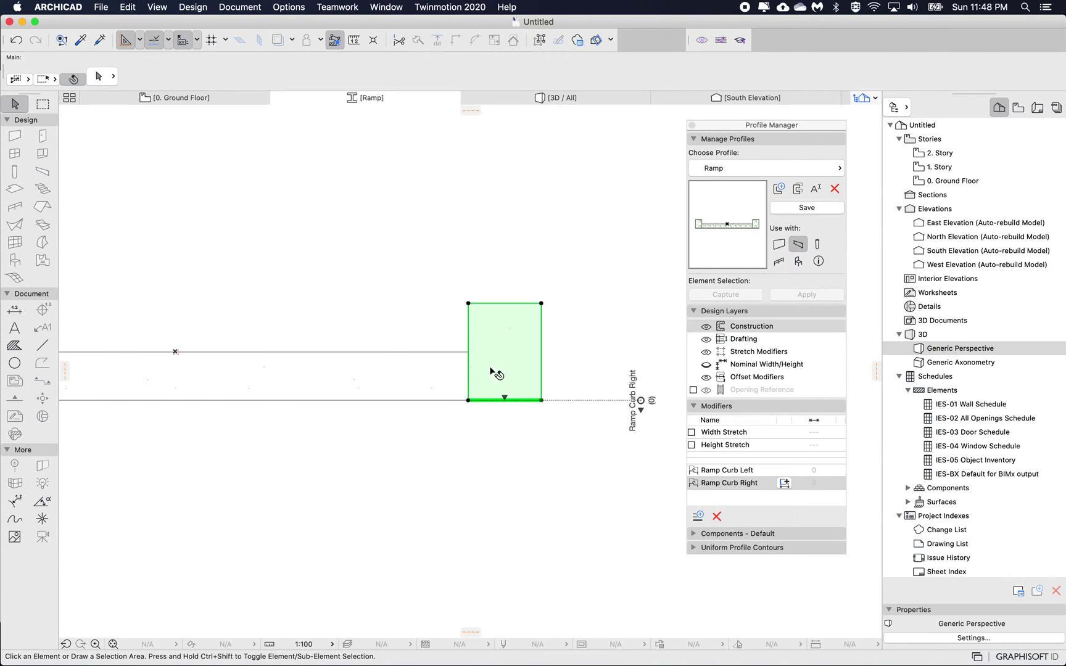
pyautogui.moveTo(489, 367); pyautogui.dragTo(541, 387)
pyautogui.click(531, 339)
pyautogui.click(503, 448)
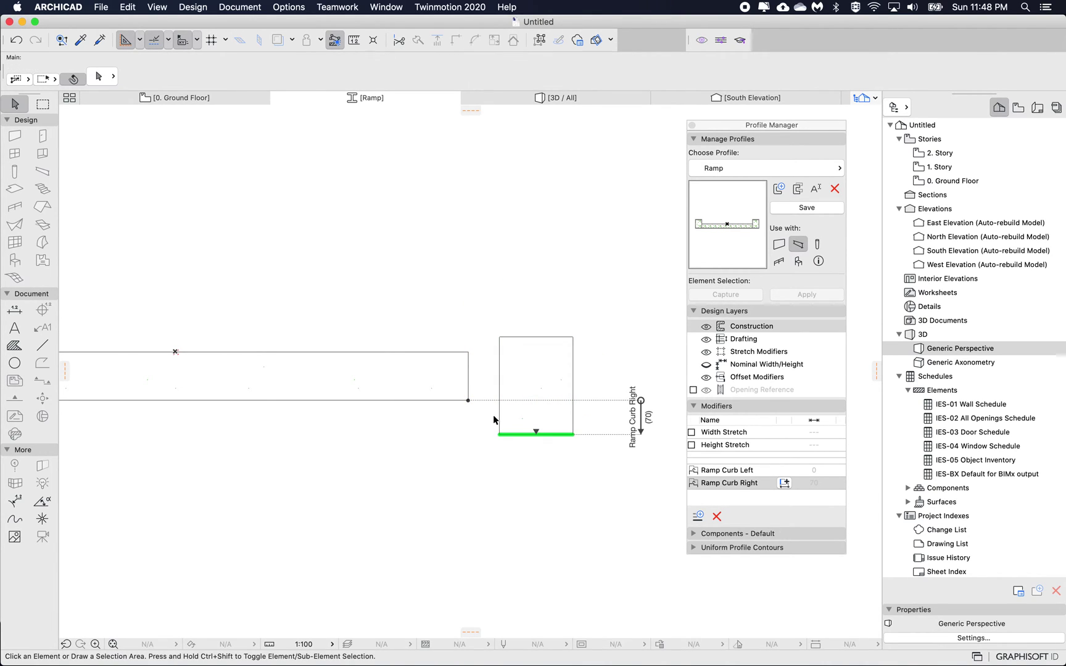
pyautogui.click(515, 421)
pyautogui.moveTo(499, 435); pyautogui.dragTo(468, 401)
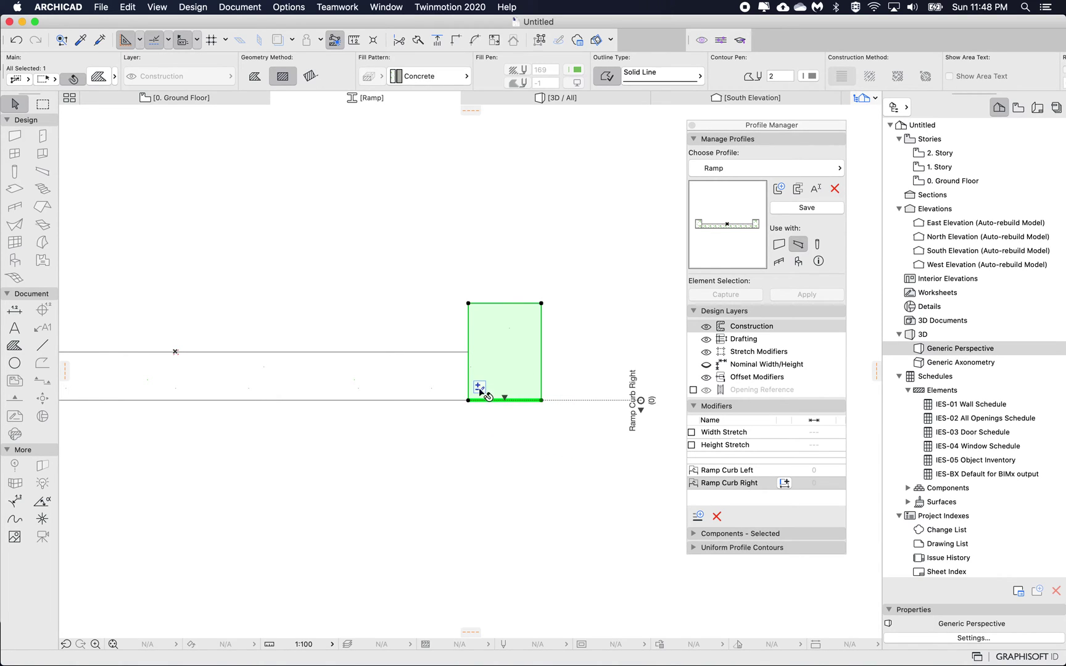
pyautogui.click(538, 436)
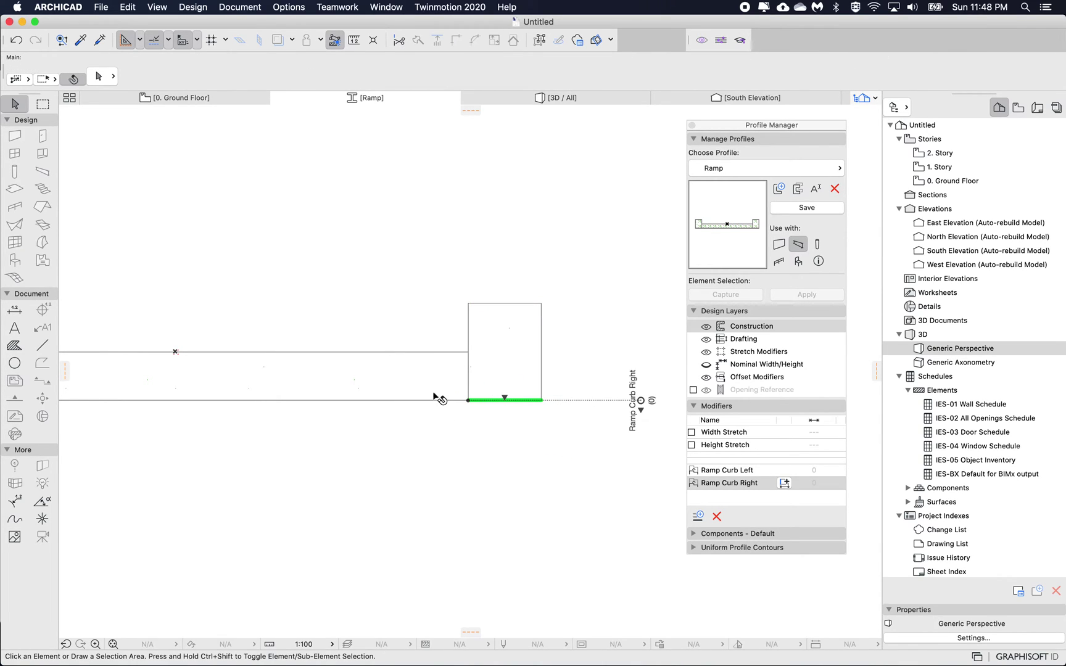
# Examine the right curb's controlled bottom edge, anchor corner and offset dimension, and compare them with the left curb's
pyautogui.hscroll(3, 536, 407)
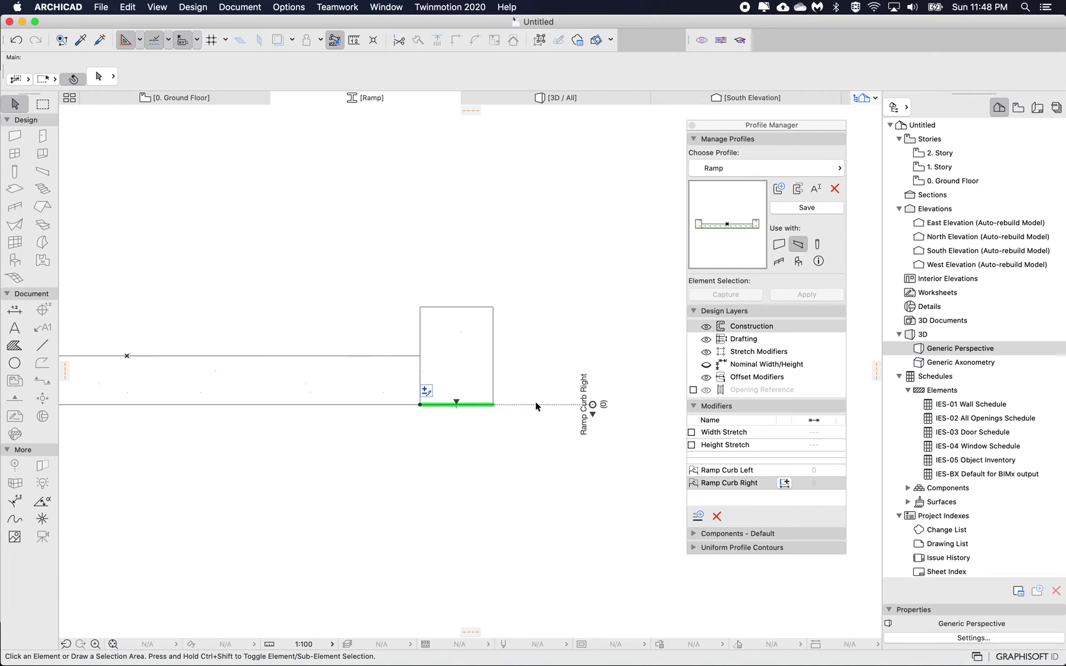
pyautogui.scroll(3, 536, 407)
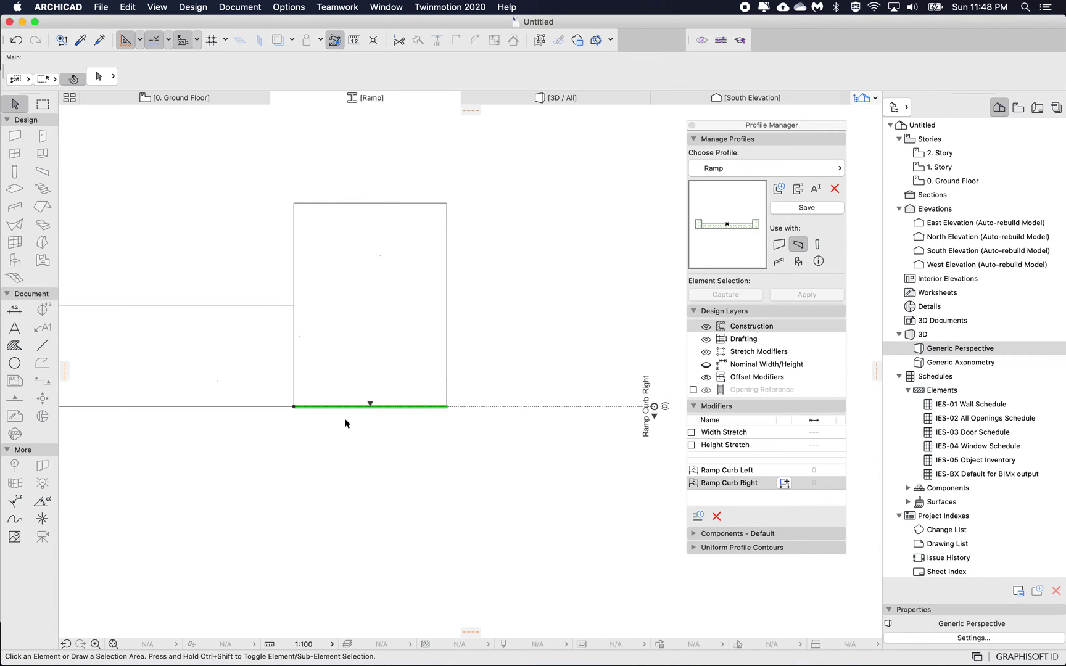
pyautogui.moveTo(370, 407)
pyautogui.moveTo(656, 411)
pyautogui.hscroll(-2, 349, 482)
pyautogui.scroll(-4, 349, 482)
pyautogui.hscroll(-4, 349, 483)
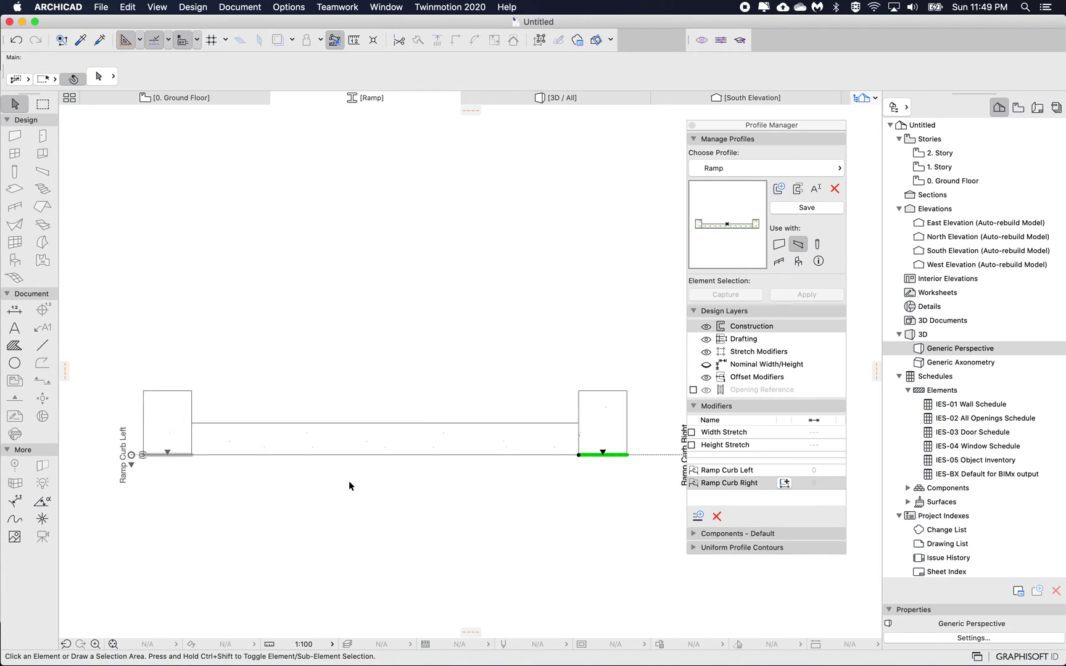
# Save the Ramp profile with its two curb offset modifiers
pyautogui.hscroll(-2, 349, 482)
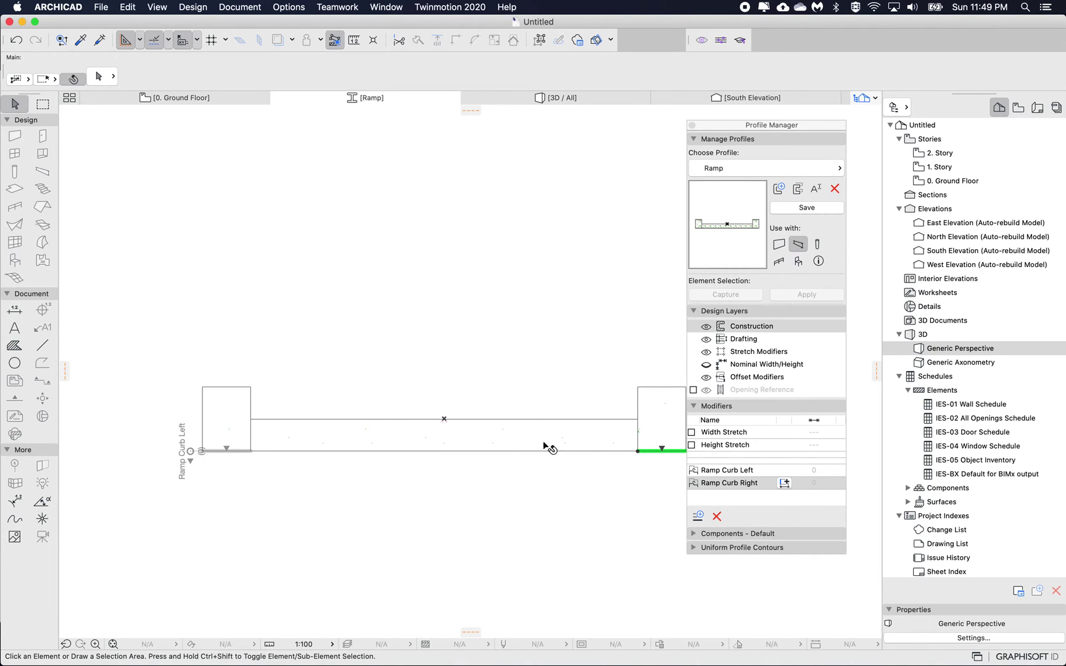
pyautogui.hscroll(2, 559, 387)
pyautogui.click(808, 208)
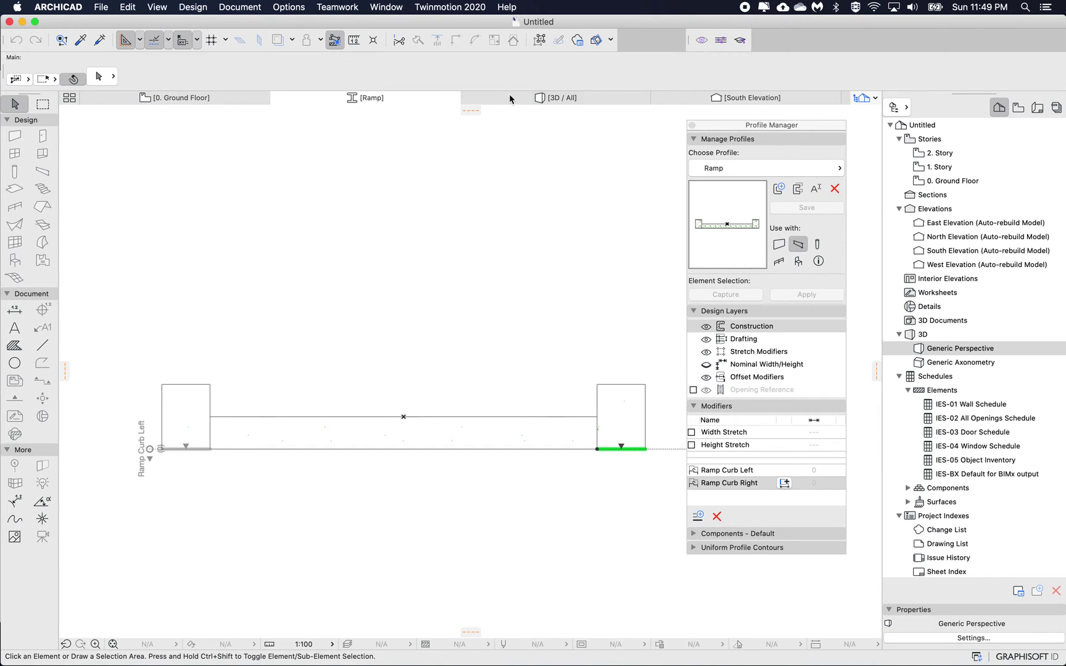
# In the 3D view, switch the lower ramp beam's cross-section from uniform to tapered, with separate start and end settings
pyautogui.click(542, 98)
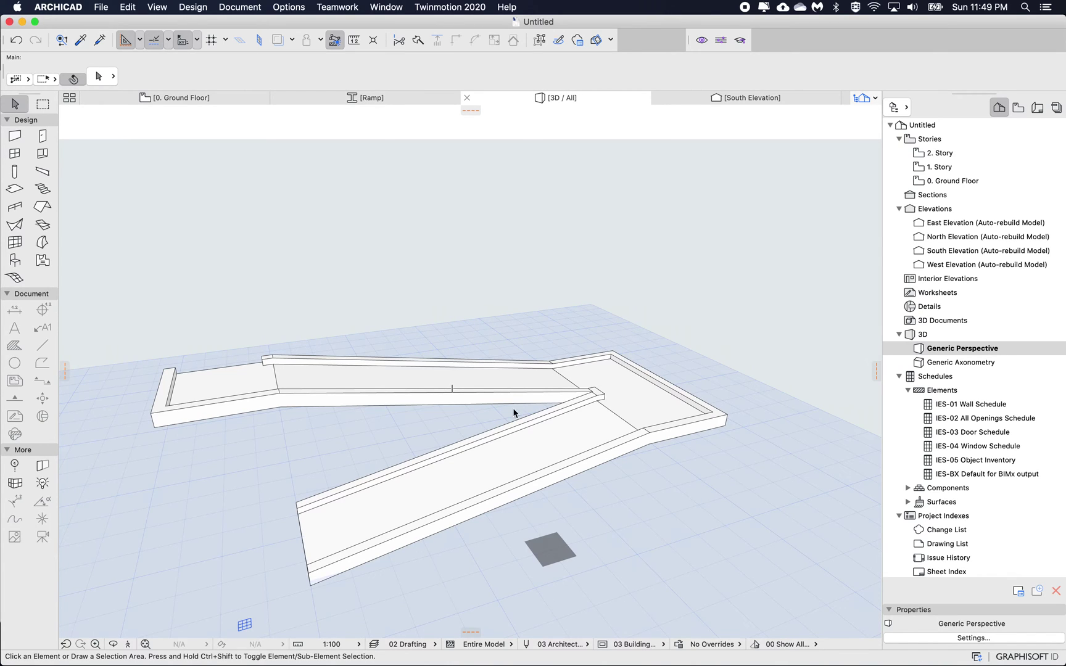
pyautogui.scroll(5, 590, 439)
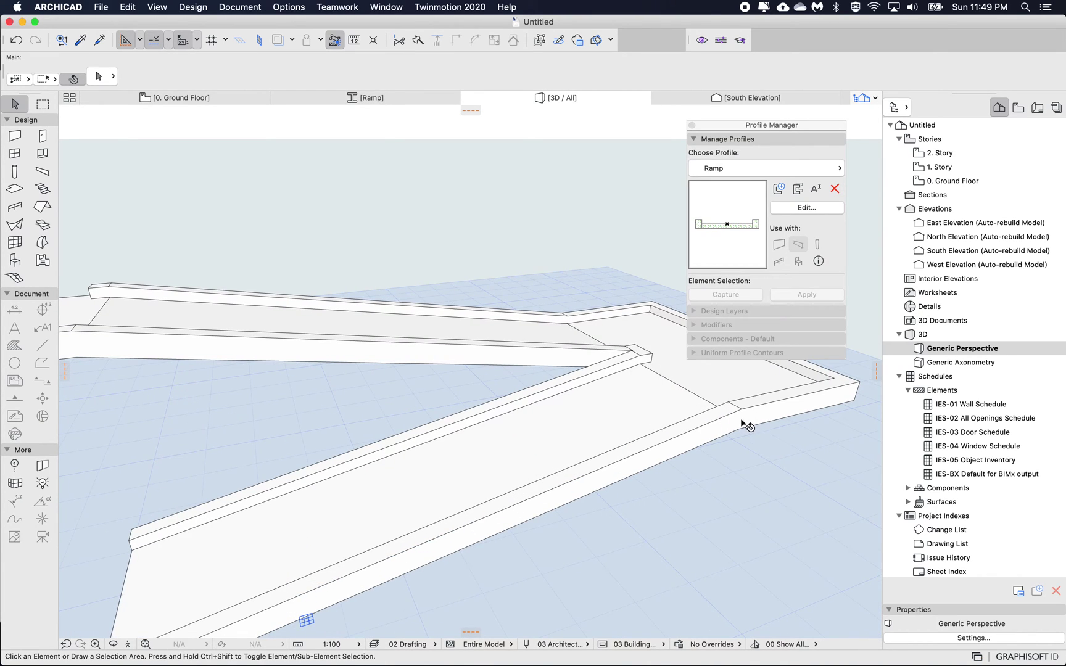
pyautogui.keyDown('shift'); pyautogui.moveTo(603, 468); pyautogui.dragTo(609, 470, button='middle'); pyautogui.keyUp('shift')
pyautogui.keyDown('shift'); pyautogui.moveTo(519, 419); pyautogui.dragTo(511, 431, button='middle'); pyautogui.keyUp('shift')
pyautogui.click(488, 475)
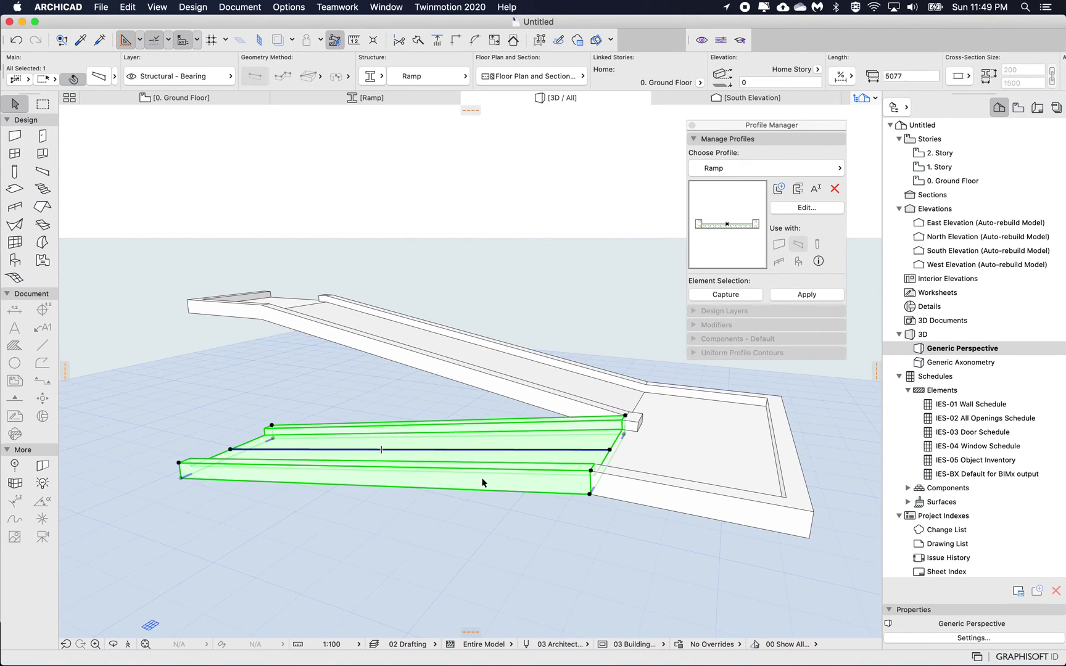
pyautogui.click(592, 493)
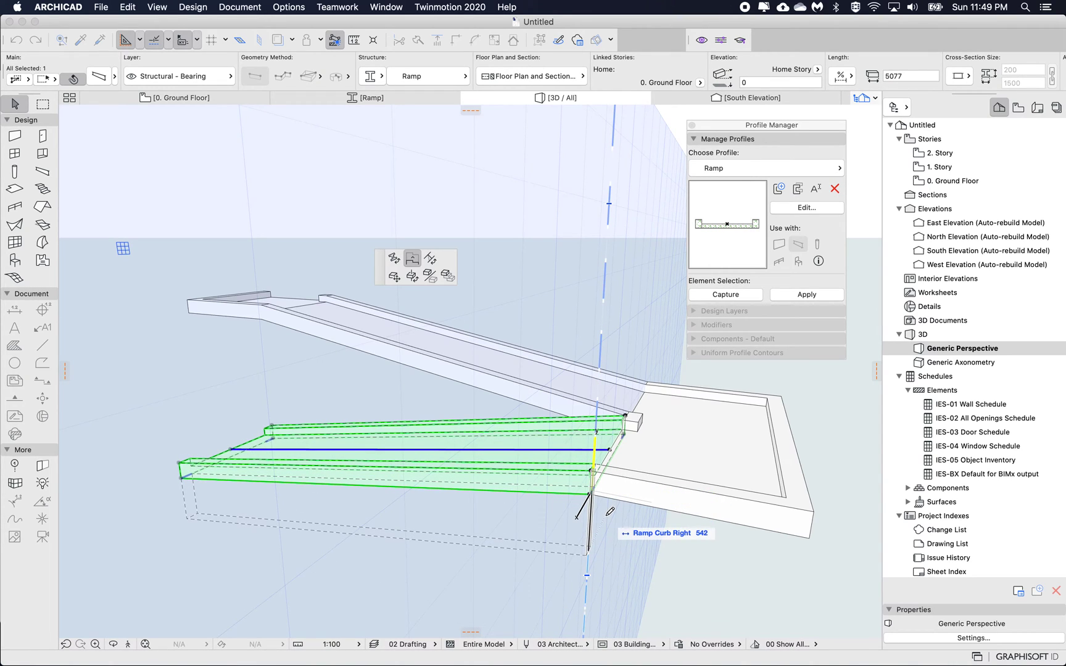
pyautogui.press('Escape')
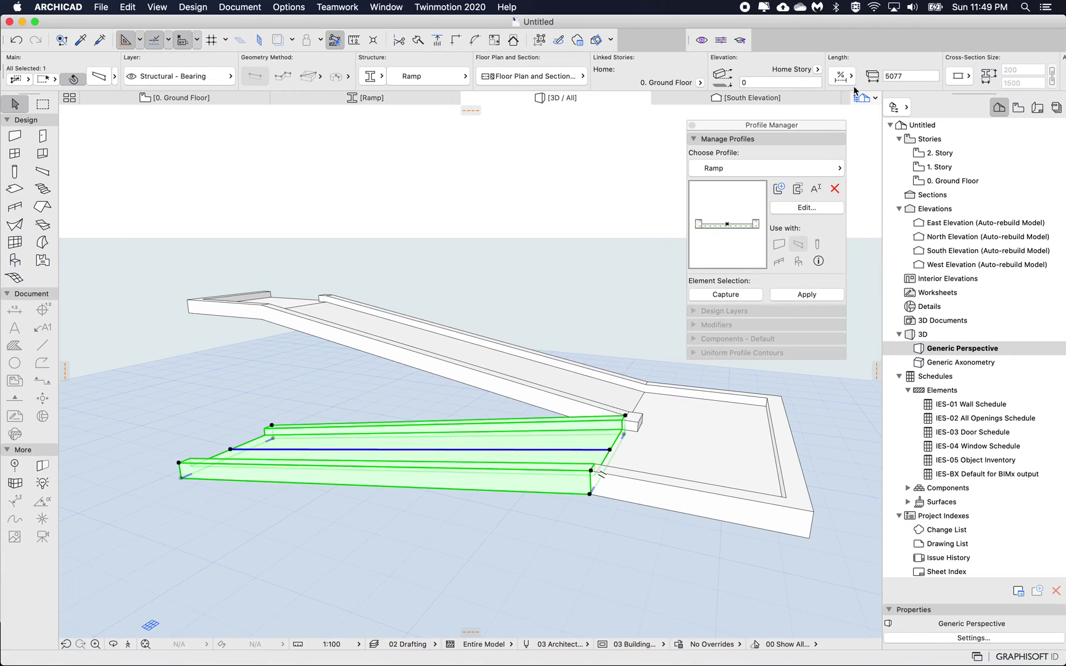
pyautogui.click(959, 76)
pyautogui.click(821, 96)
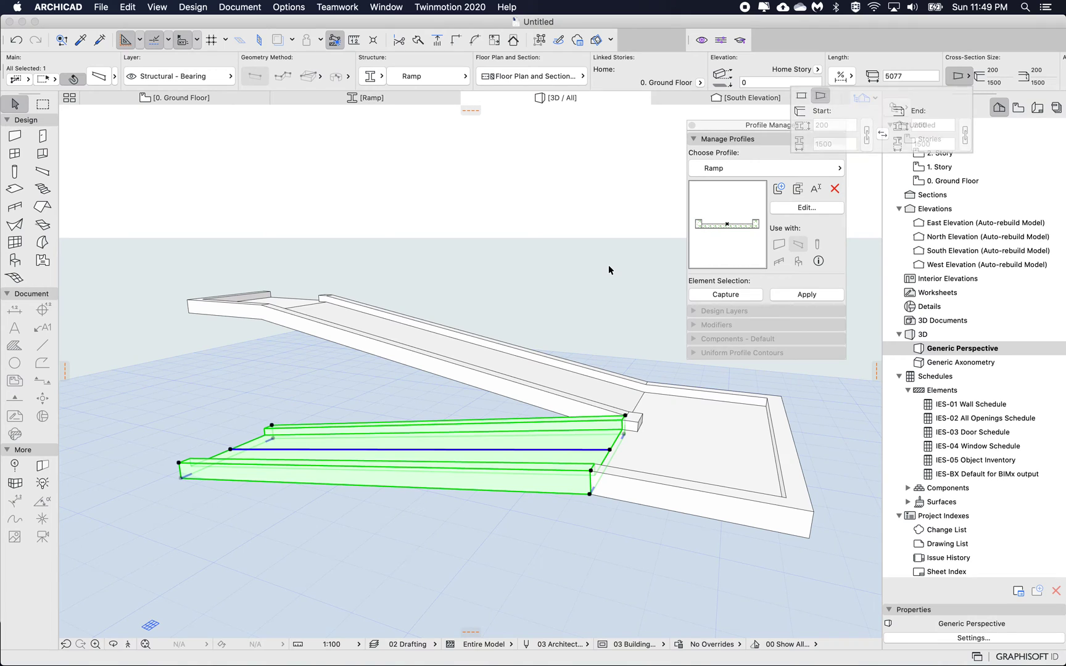
# Extend the lower ramp's right curb at the landing end down to ground level using its Ramp Curb Right offset
pyautogui.scroll(-3, 575, 477)
pyautogui.keyDown('shift'); pyautogui.hscroll(3, 575, 477); pyautogui.keyUp('shift')
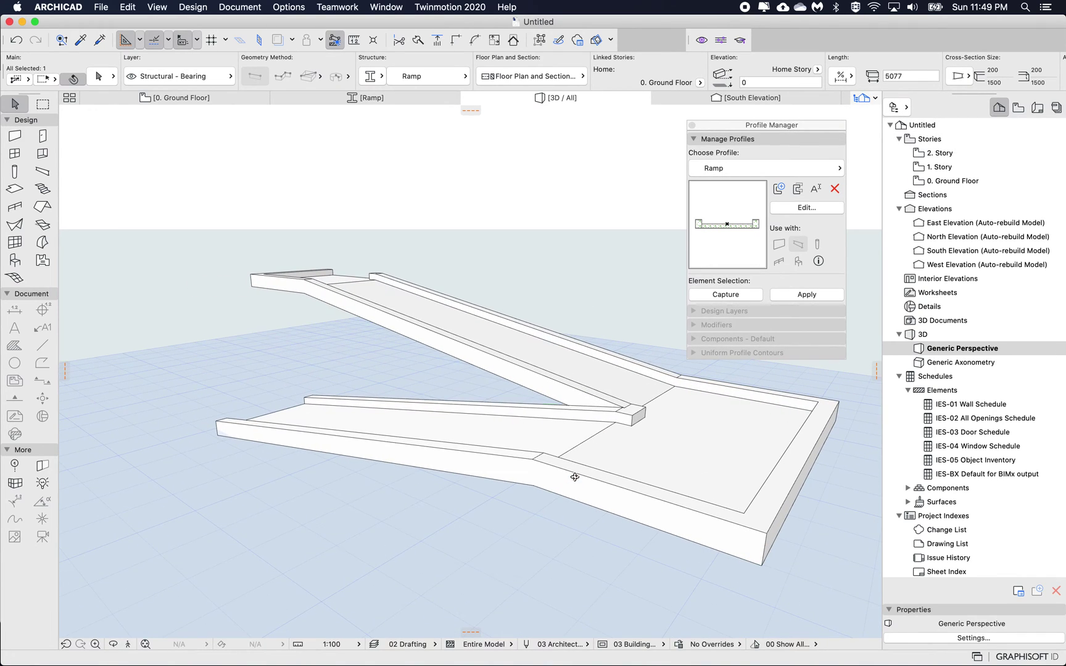
pyautogui.scroll(-3, 565, 441)
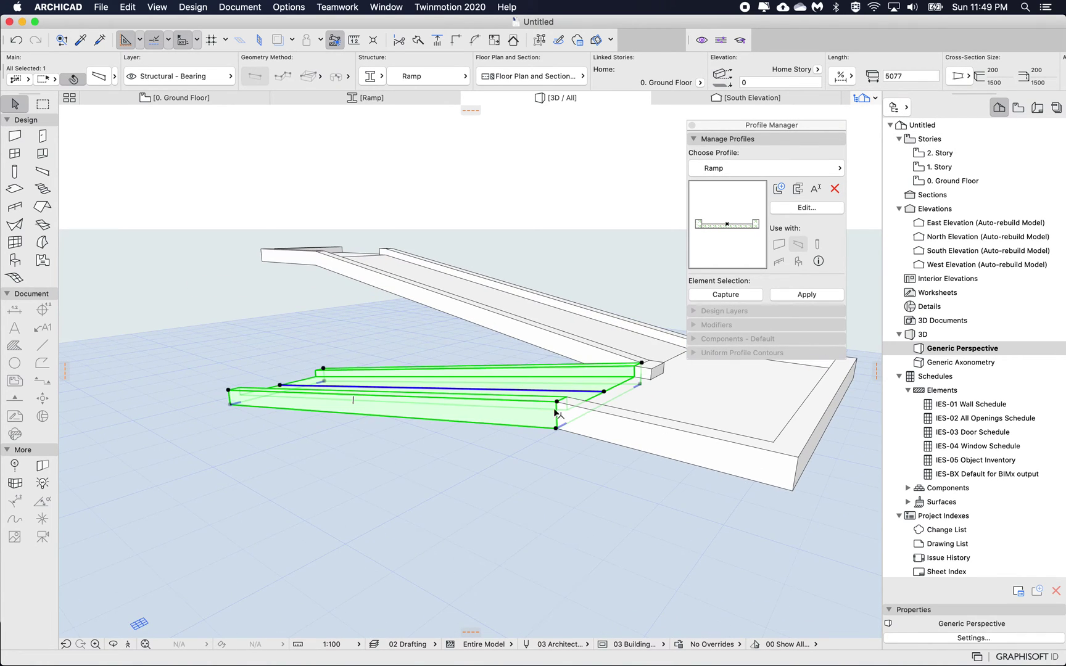
pyautogui.click(562, 427)
pyautogui.click(645, 484)
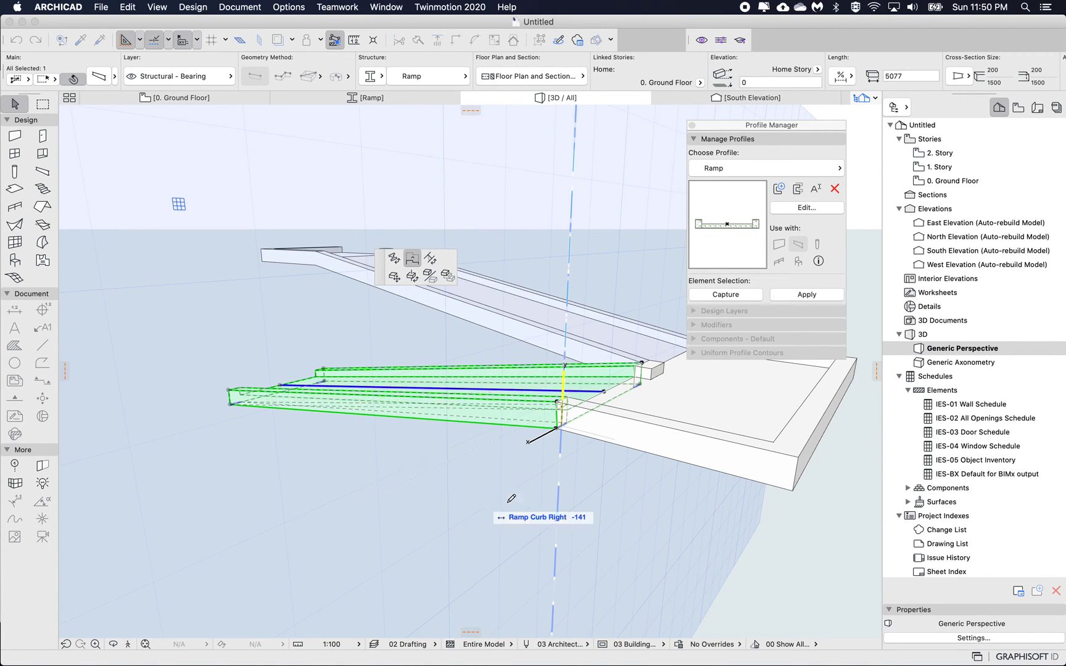
pyautogui.click(230, 405)
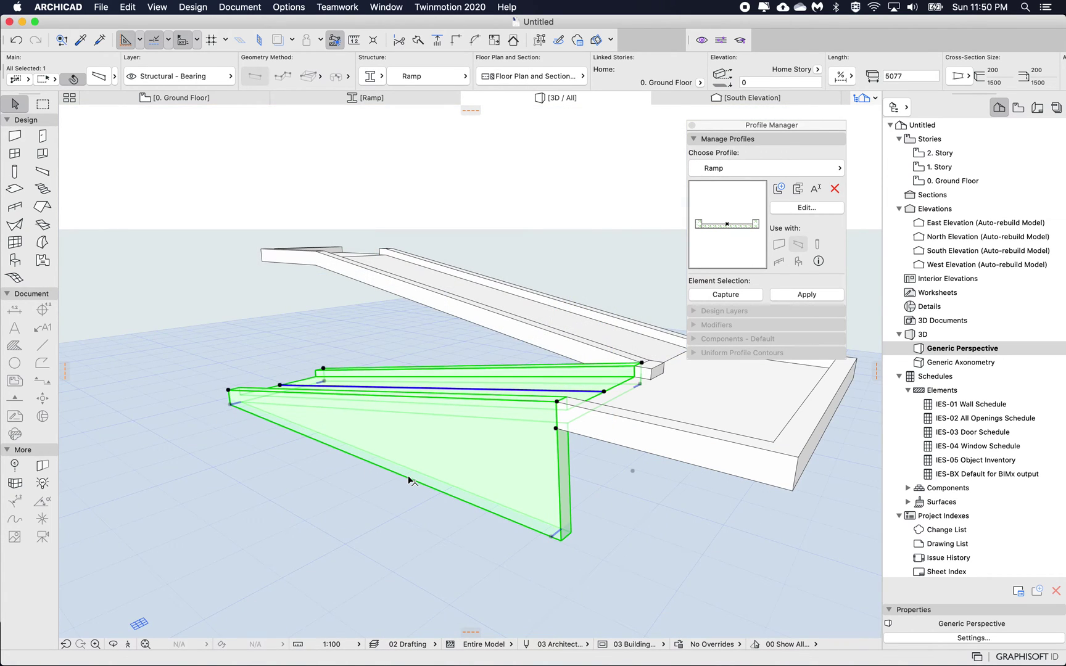
# Extend the right curb of the adjoining landing beam down 883 to meet the lower ramp's extended curb at ground level
pyautogui.moveTo(408, 477); pyautogui.dragTo(408, 477, button='middle')
pyautogui.keyDown('shift'); pyautogui.scroll(10, 408, 477); pyautogui.keyUp('shift')
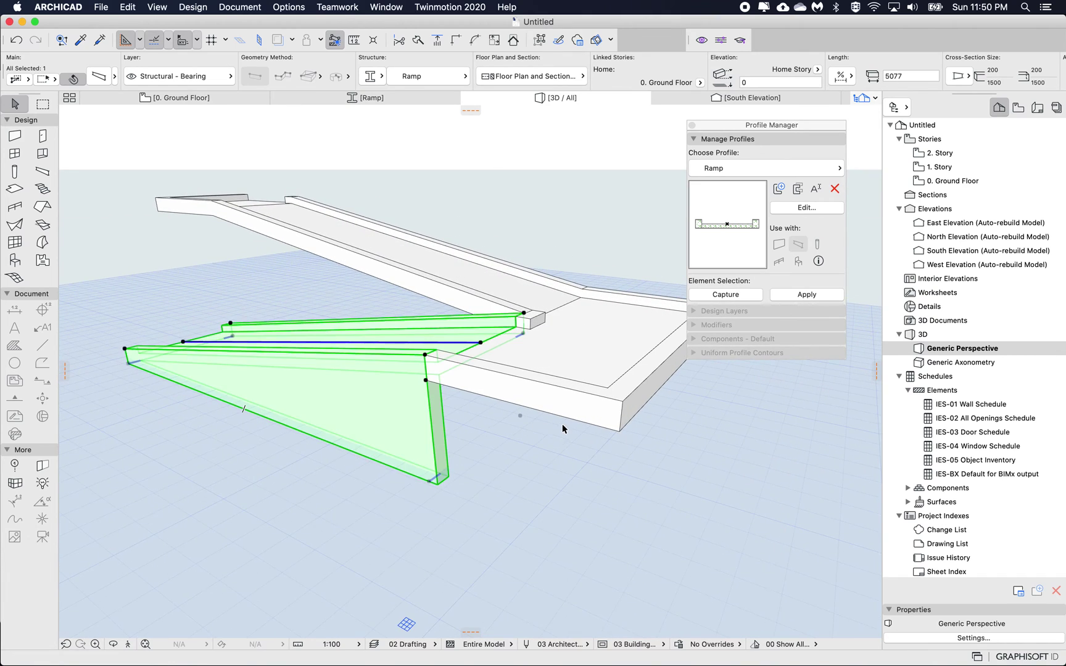
pyautogui.click(535, 413)
pyautogui.click(536, 413)
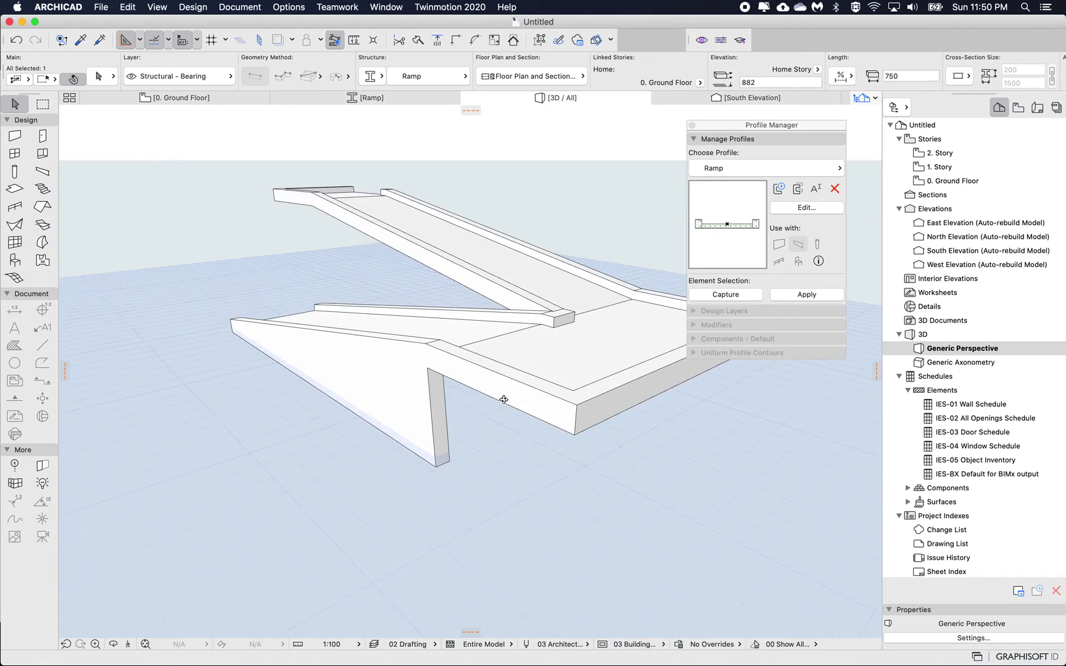
pyautogui.keyDown('shift'); pyautogui.hscroll(-5, 507, 402); pyautogui.keyUp('shift')
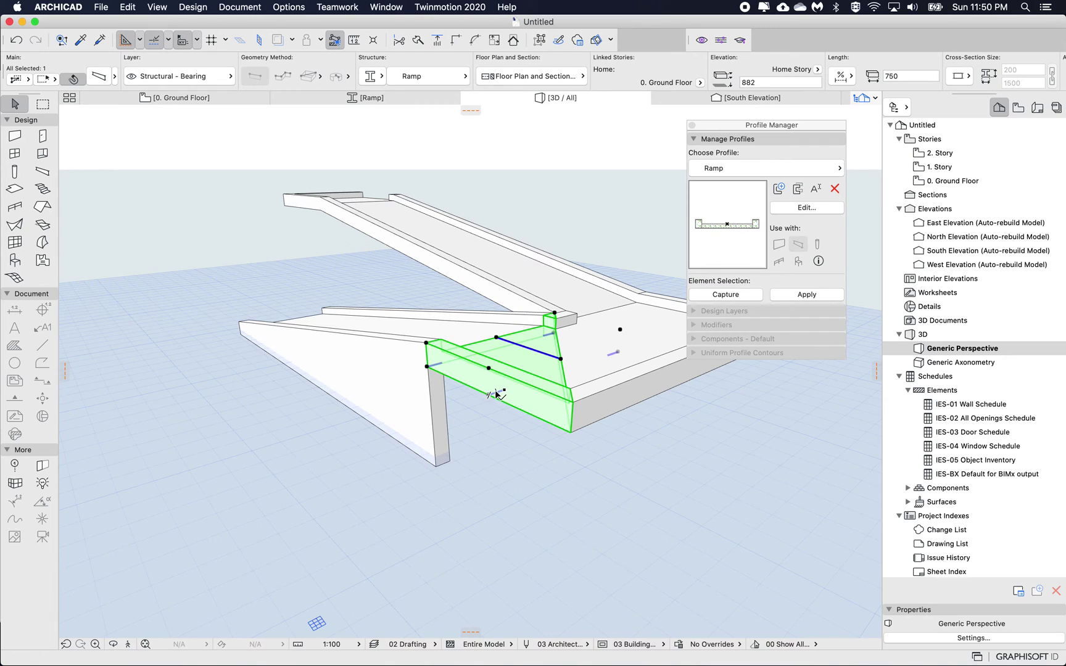
pyautogui.click(497, 393)
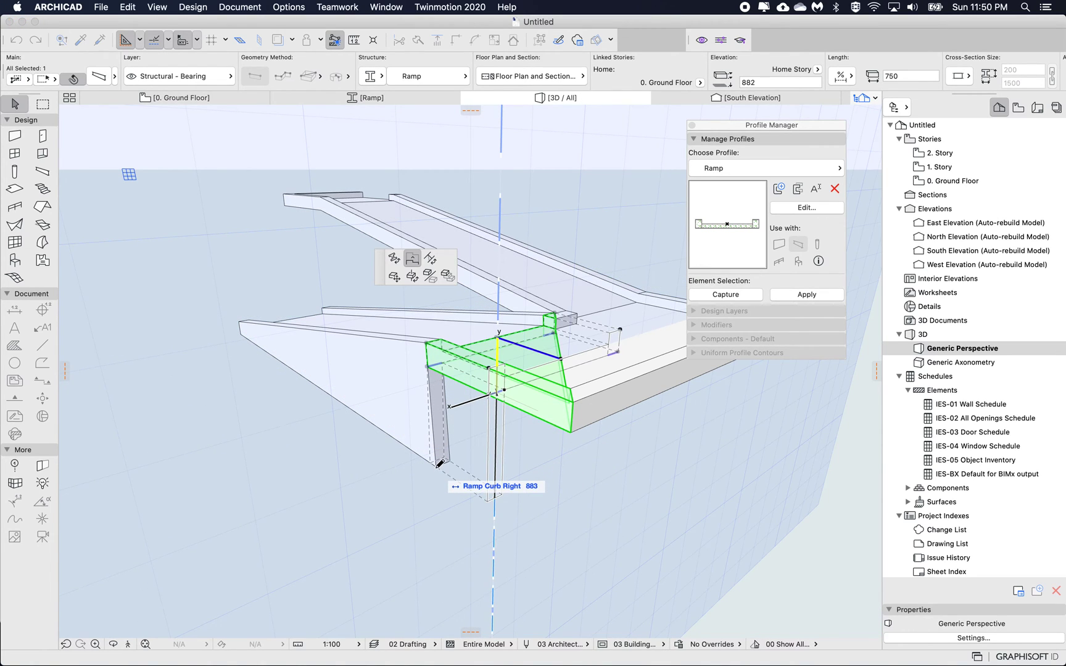
pyautogui.click(607, 463)
pyautogui.click(607, 464)
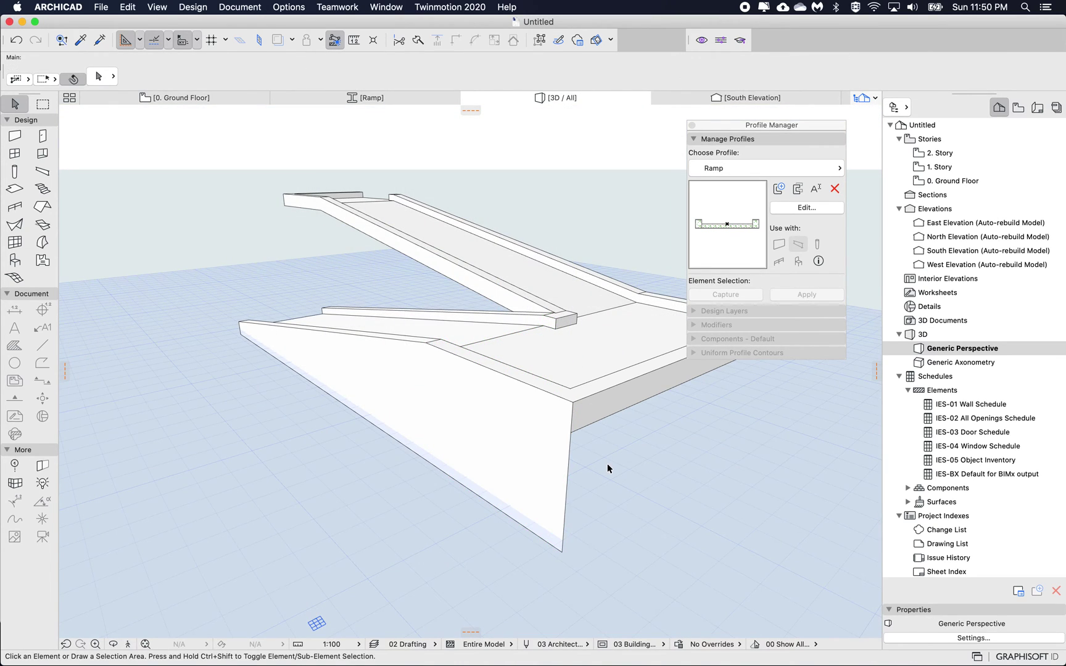
# Extend the landing's outer end beam down to ground level with a Ramp Curb Left offset of 883
pyautogui.scroll(10, 607, 464)
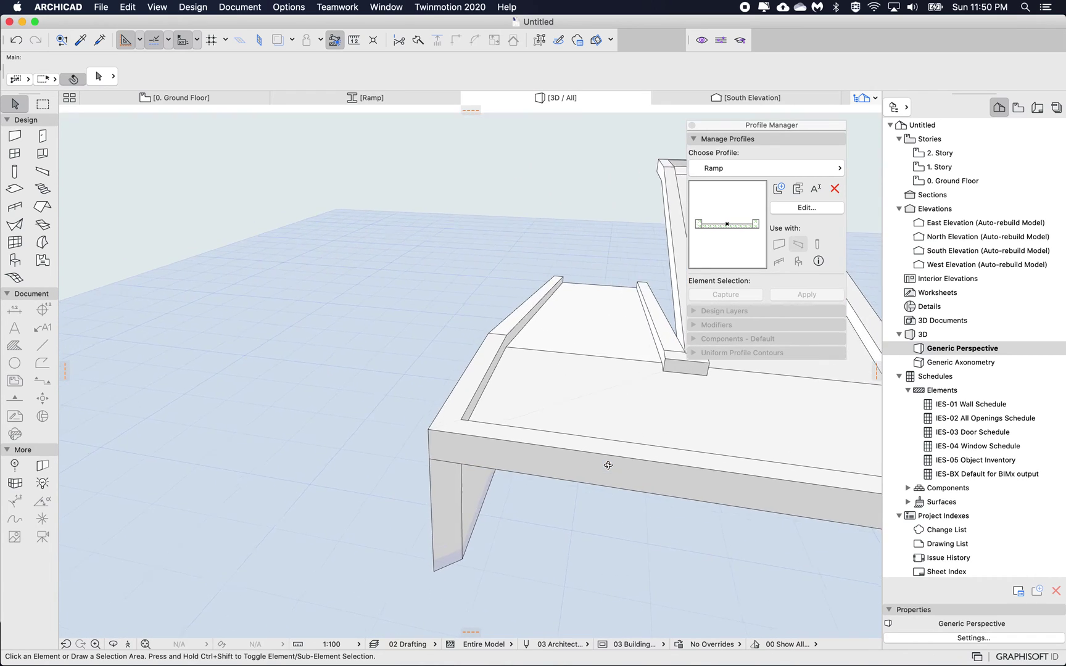
pyautogui.scroll(-4, 608, 465)
pyautogui.scroll(-4, 609, 465)
pyautogui.click(579, 450)
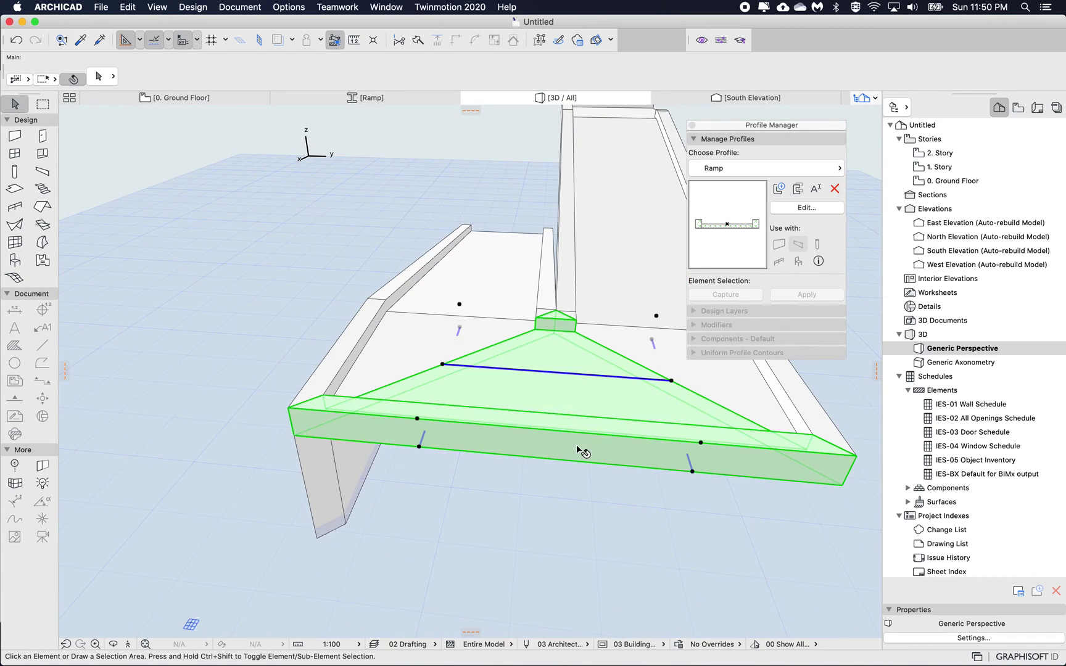
pyautogui.keyDown('shift'); pyautogui.moveTo(577, 448); pyautogui.dragTo(482, 400, button='middle'); pyautogui.keyUp('shift')
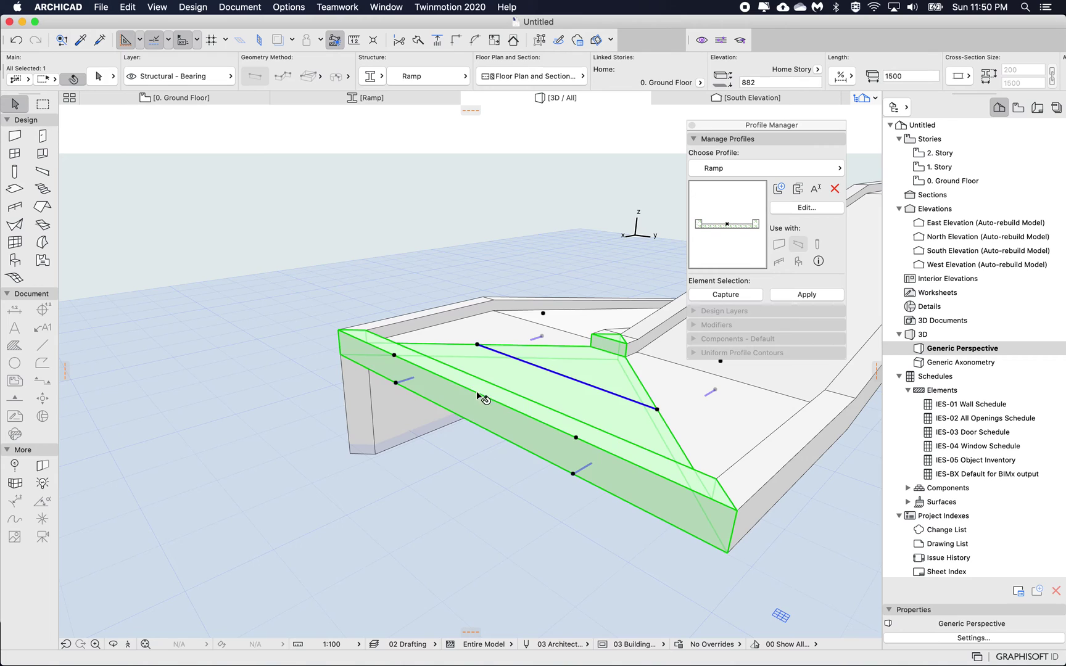
pyautogui.click(405, 382)
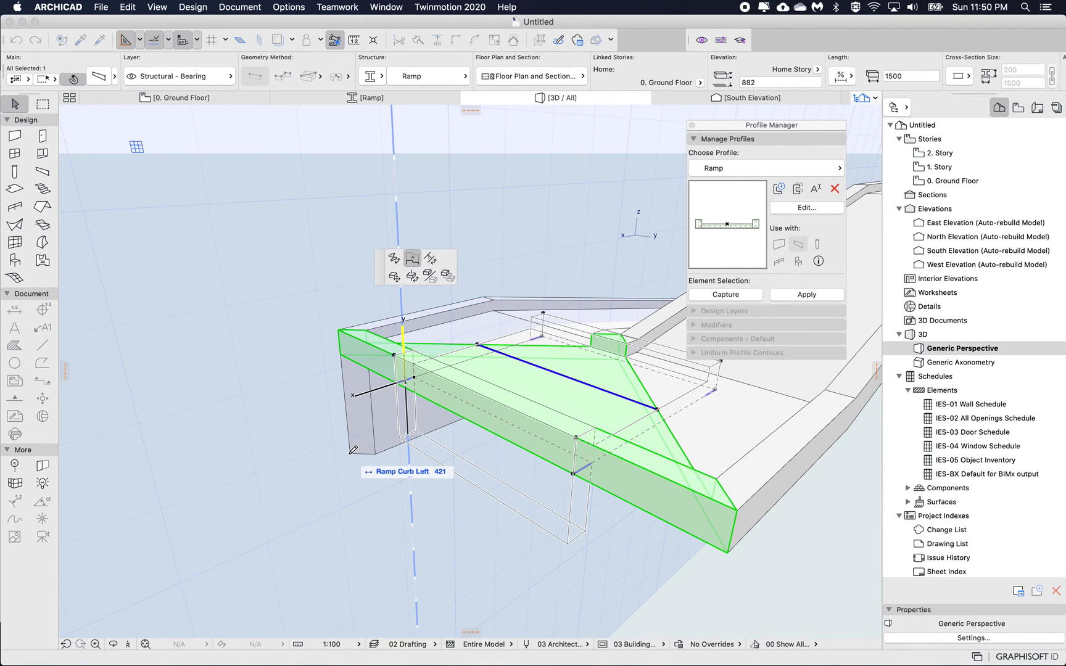
pyautogui.click(379, 457)
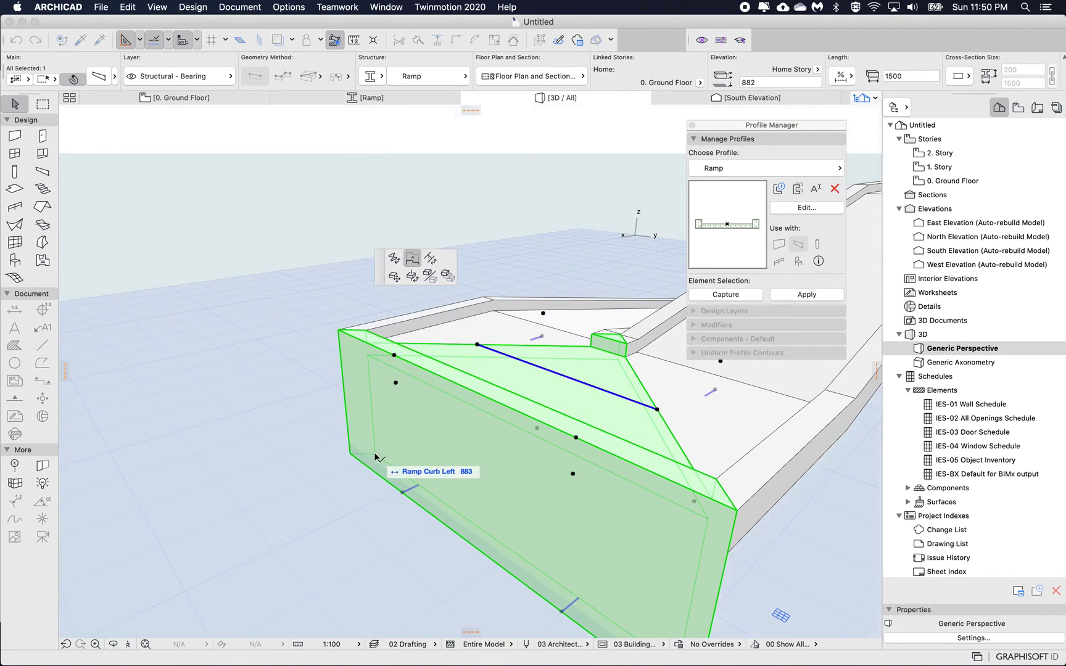
pyautogui.click(338, 517)
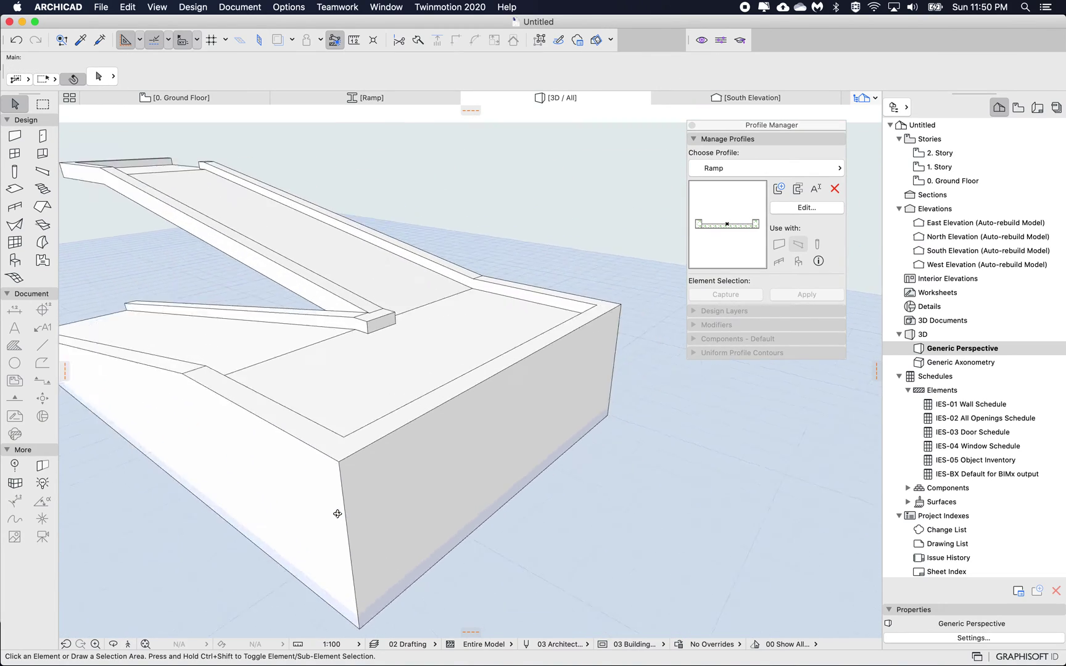
# Switch the upper ramp beam's cross-section to tapered, with separate start and end settings
pyautogui.keyDown('shift'); pyautogui.moveTo(338, 514); pyautogui.dragTo(341, 512, button='middle'); pyautogui.keyUp('shift')
pyautogui.scroll(-3, 342, 513)
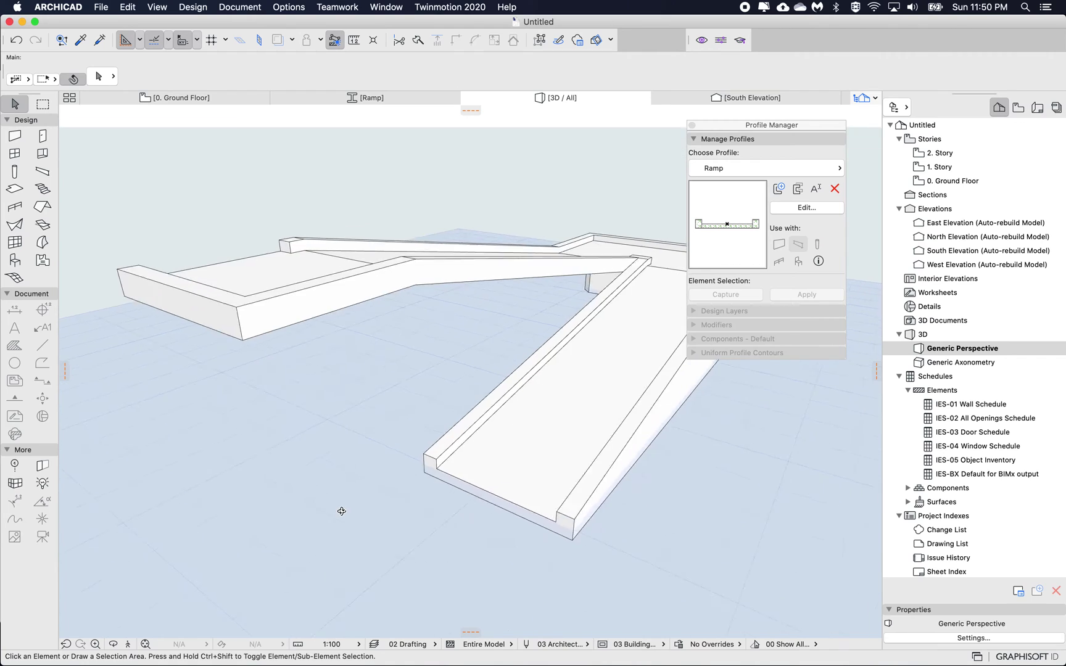
pyautogui.keyDown('shift'); pyautogui.hscroll(-3, 341, 510); pyautogui.keyUp('shift')
pyautogui.click(385, 251)
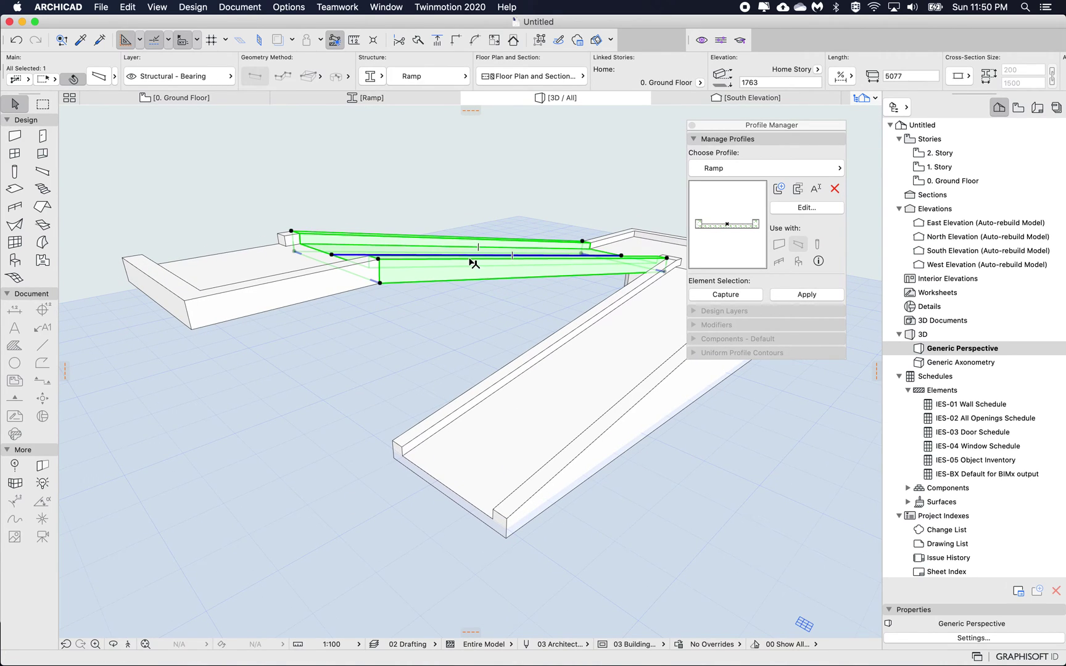
pyautogui.click(961, 76)
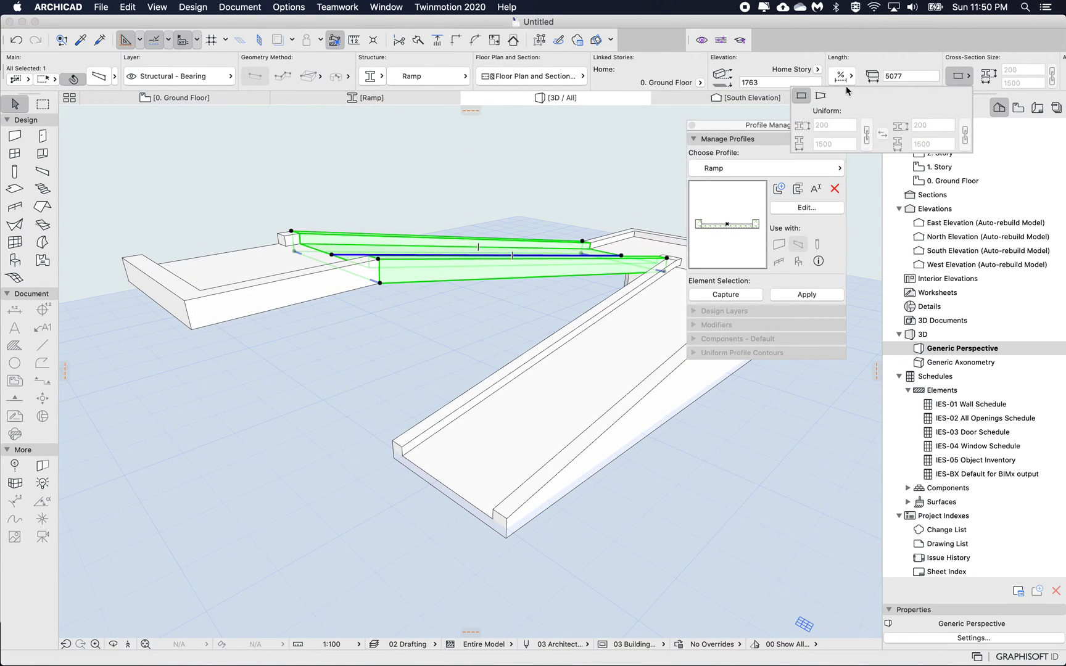
pyautogui.click(820, 95)
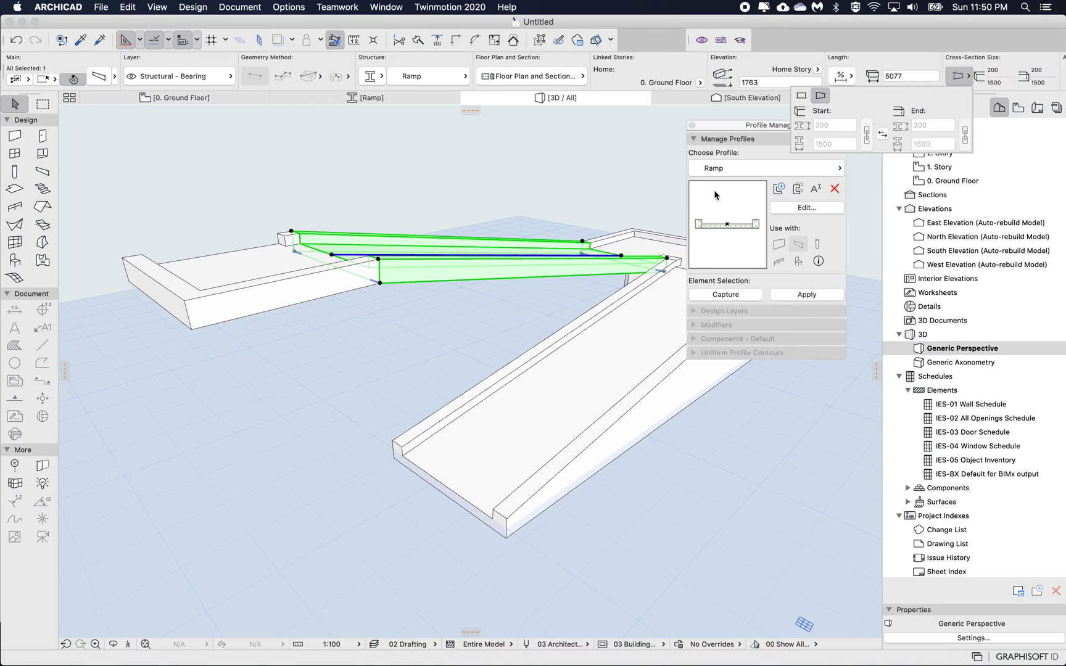
# Lower the upper ramp's right curb to ground level at both ends, with a Ramp Curb Right offset of 1794 at the high end
pyautogui.click(661, 274)
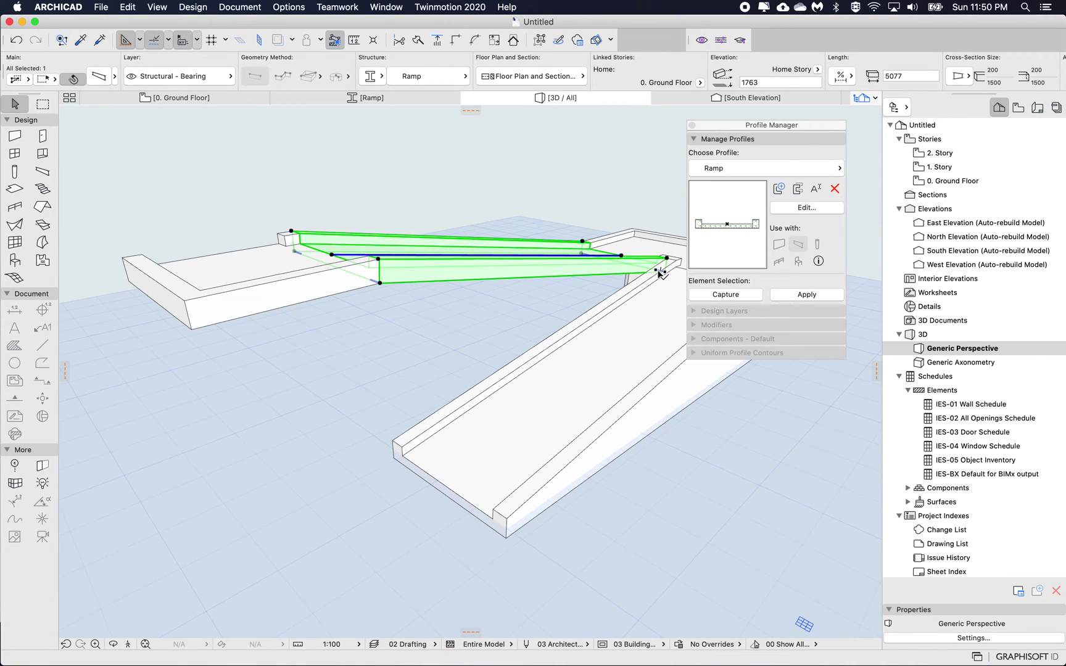
pyautogui.click(659, 272)
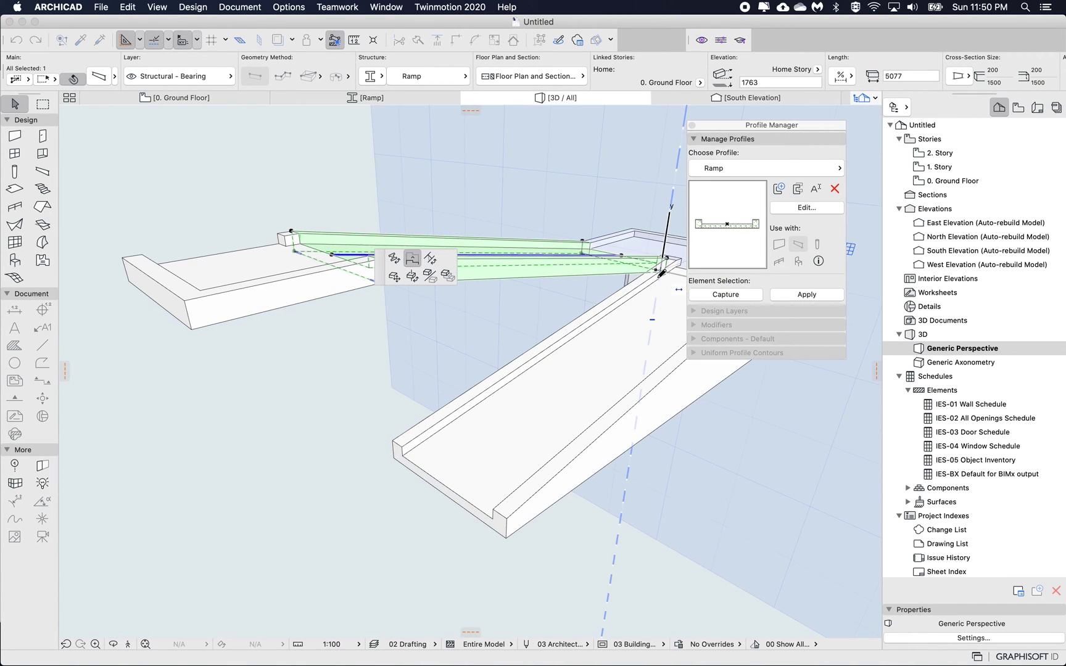
pyautogui.click(499, 533)
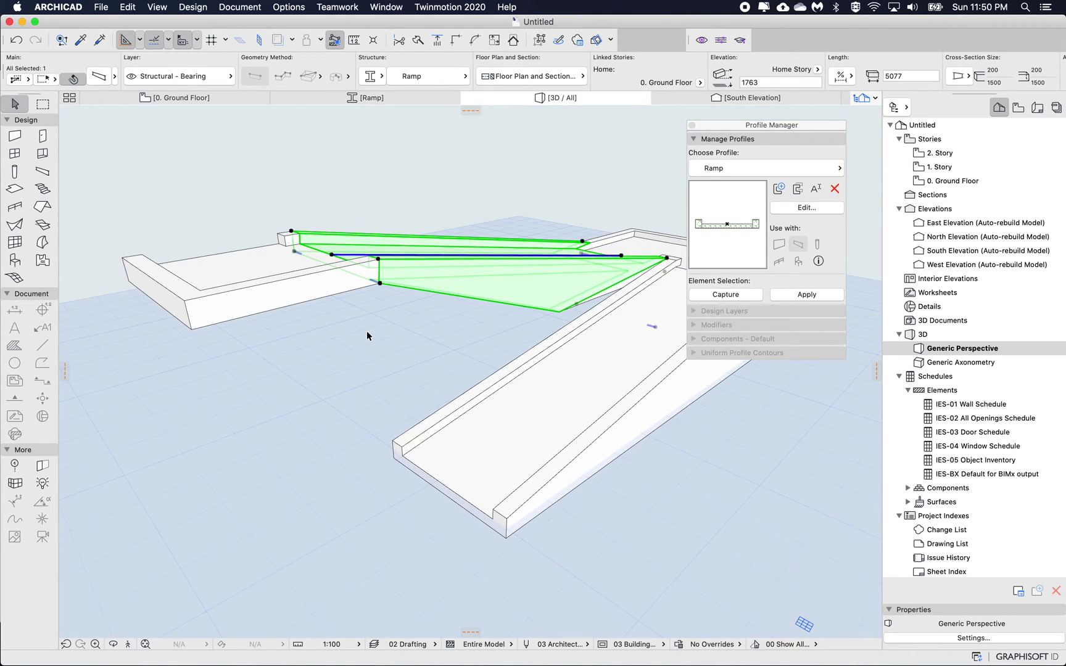
pyautogui.click(376, 282)
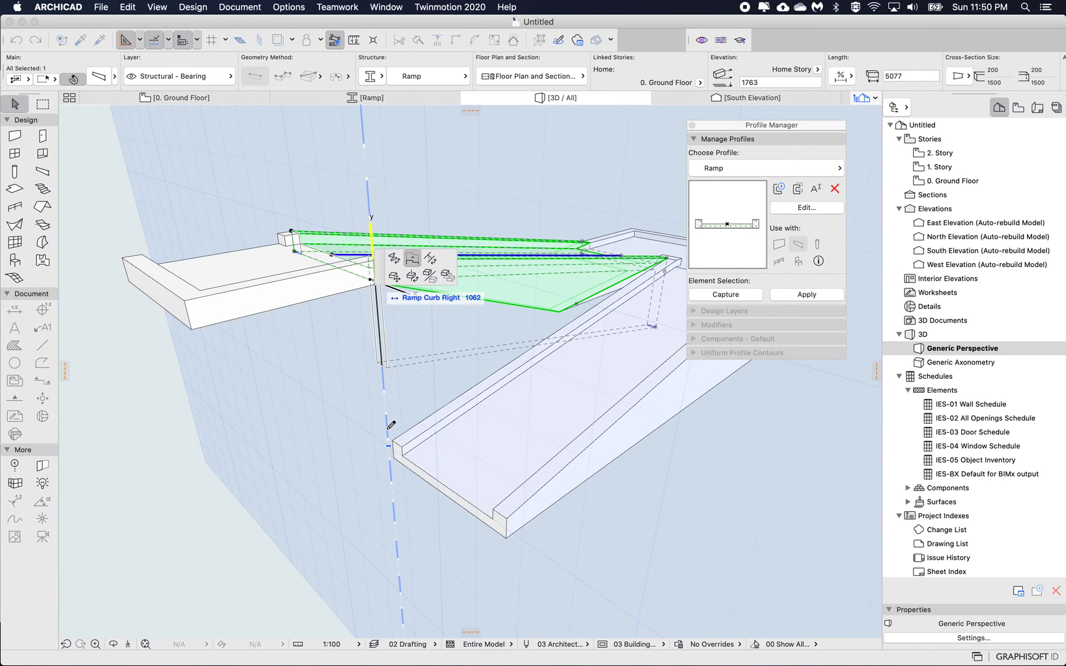
pyautogui.click(511, 533)
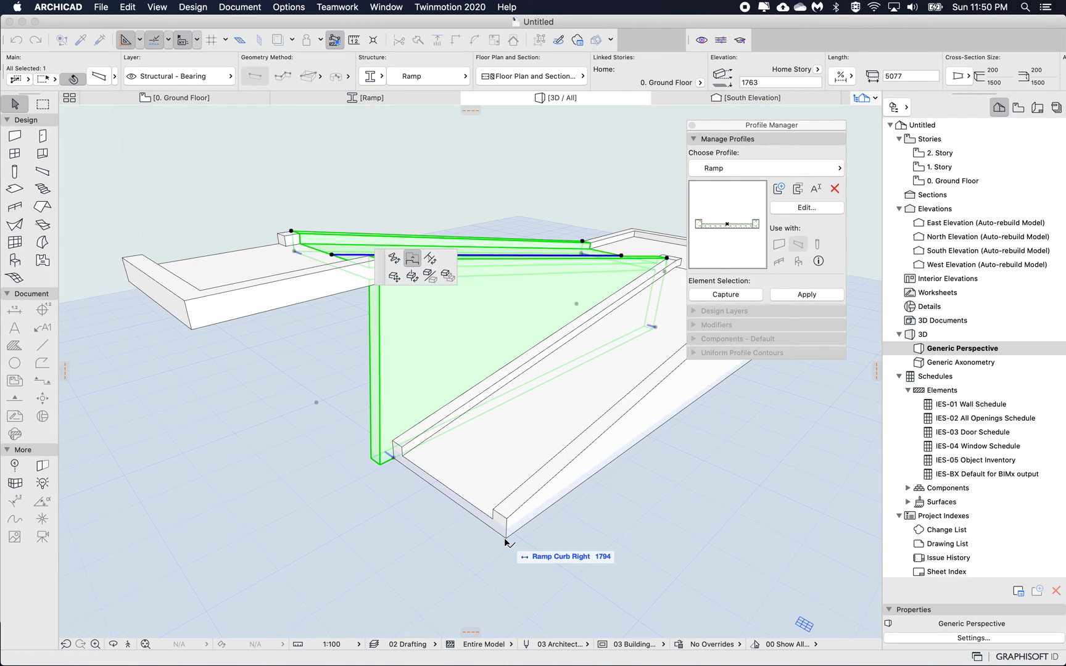
# Examine the ramp from underneath, checking the extended curbs and how the landing beams join
pyautogui.keyDown('shift'); pyautogui.moveTo(442, 357); pyautogui.dragTo(443, 355, button='middle'); pyautogui.keyUp('shift')
pyautogui.keyDown('shift'); pyautogui.scroll(15, 444, 356); pyautogui.keyUp('shift')
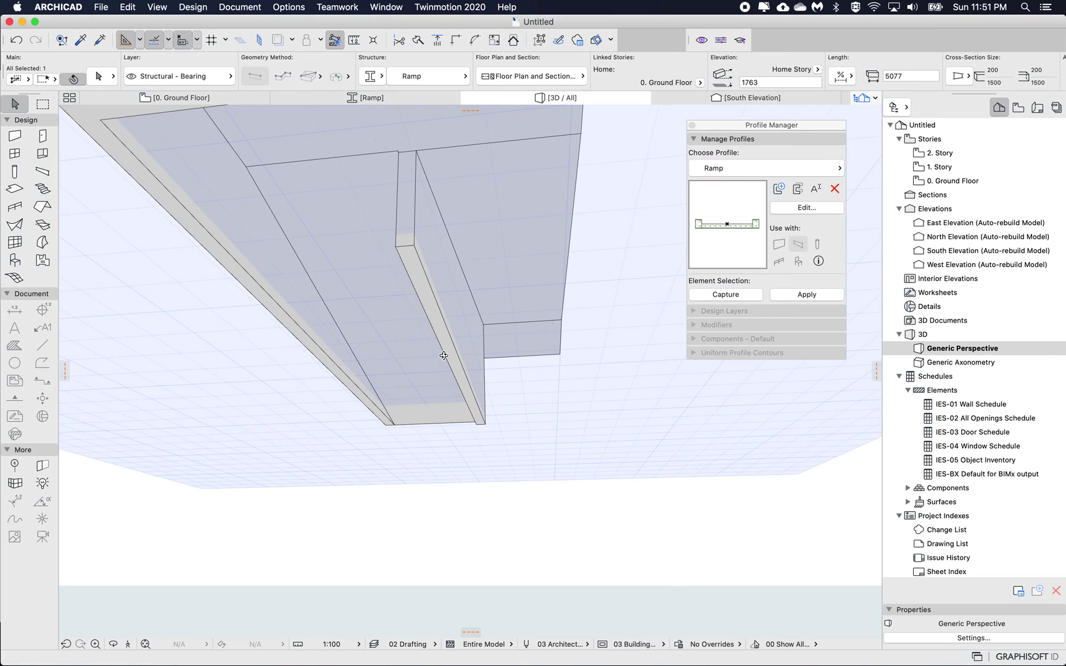
pyautogui.keyDown('shift'); pyautogui.scroll(8, 443, 356); pyautogui.keyUp('shift')
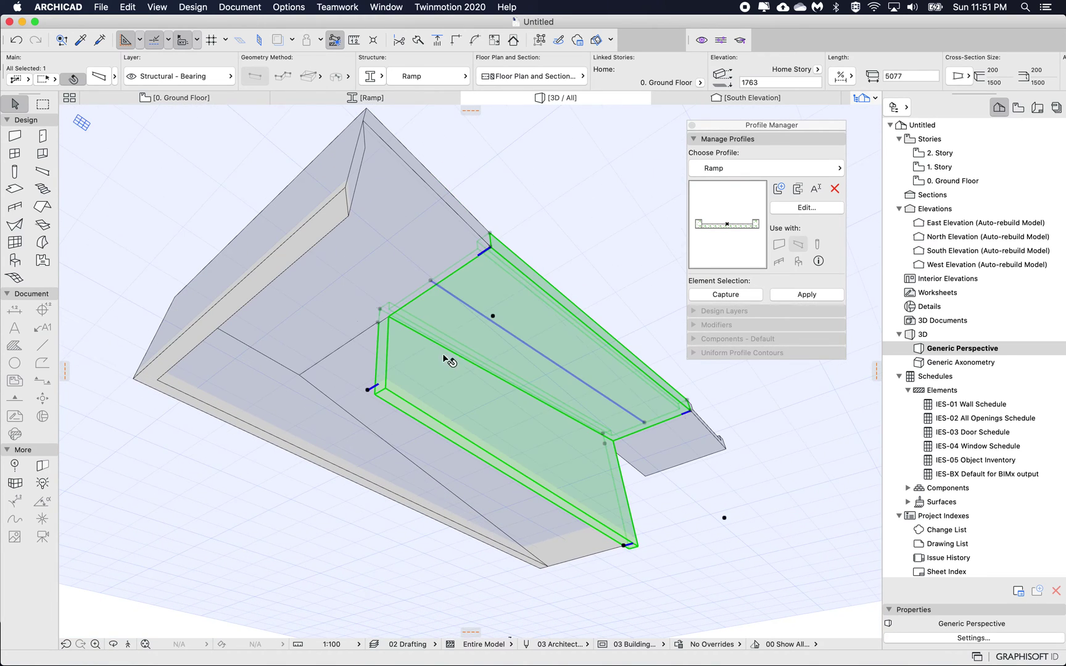
pyautogui.click(417, 238)
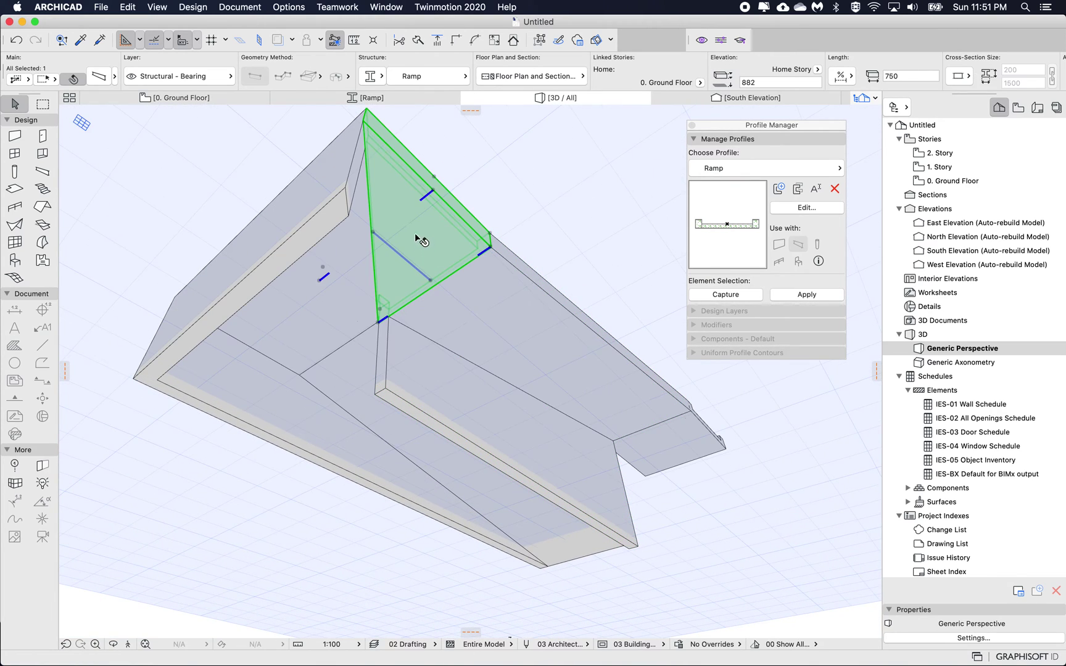
pyautogui.keyDown('shift'); pyautogui.click(358, 300); pyautogui.keyUp('shift')
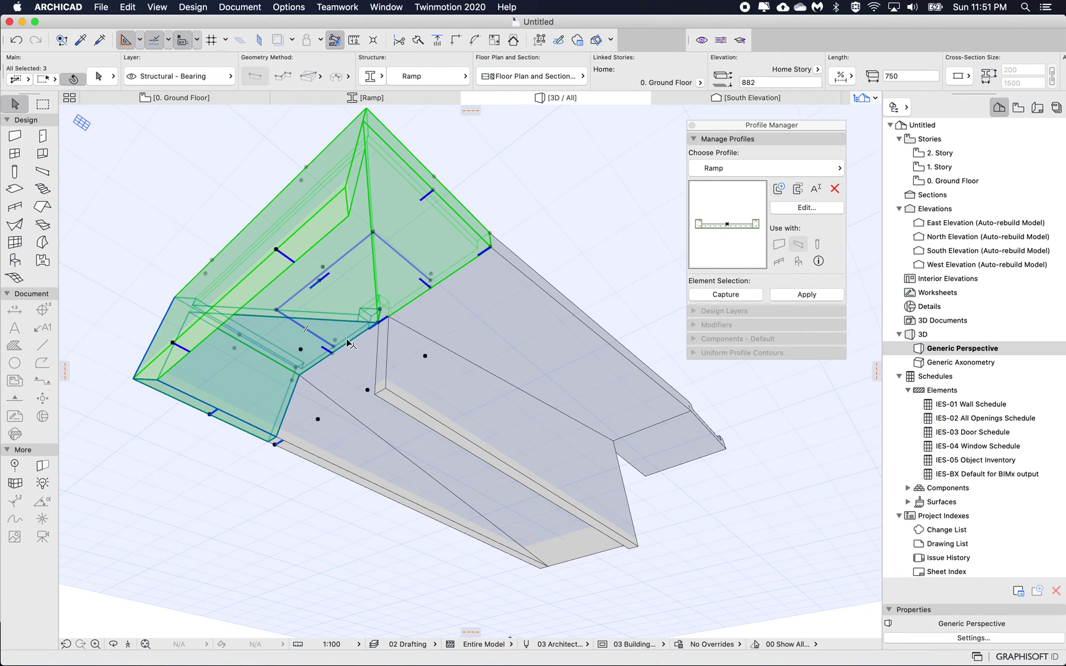
pyautogui.click(571, 222)
pyautogui.keyDown('shift'); pyautogui.scroll(-8, 572, 224); pyautogui.keyUp('shift')
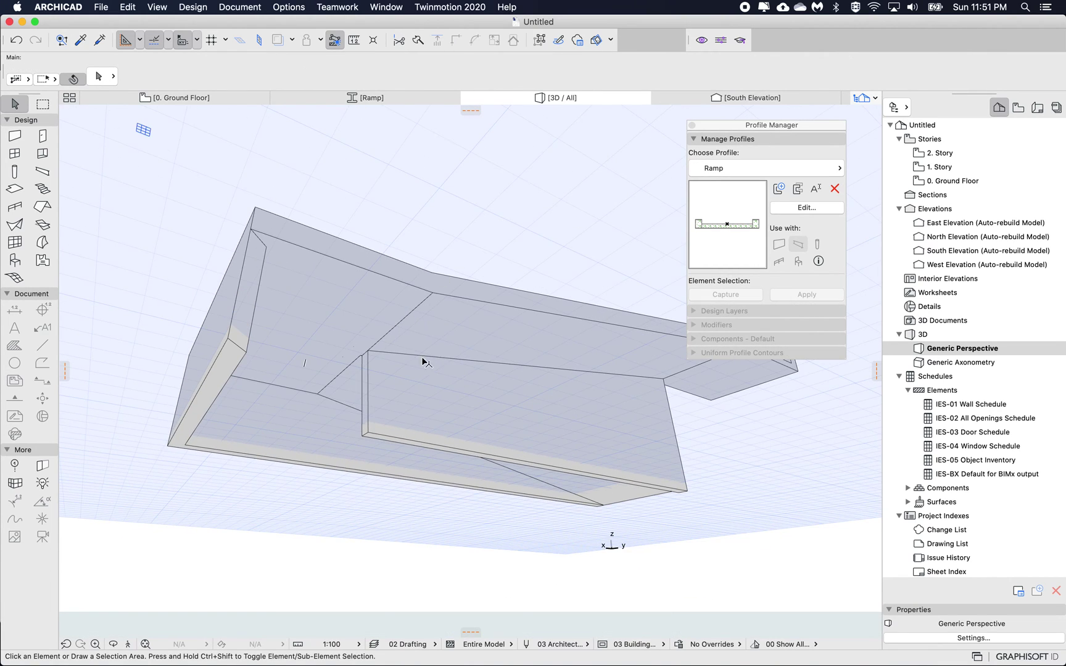
# Examine the ramp from above, below and both sides, checking the lower landing's extended end beam and the unsupported upper landing
pyautogui.keyDown('shift'); pyautogui.scroll(10, 453, 378); pyautogui.keyUp('shift')
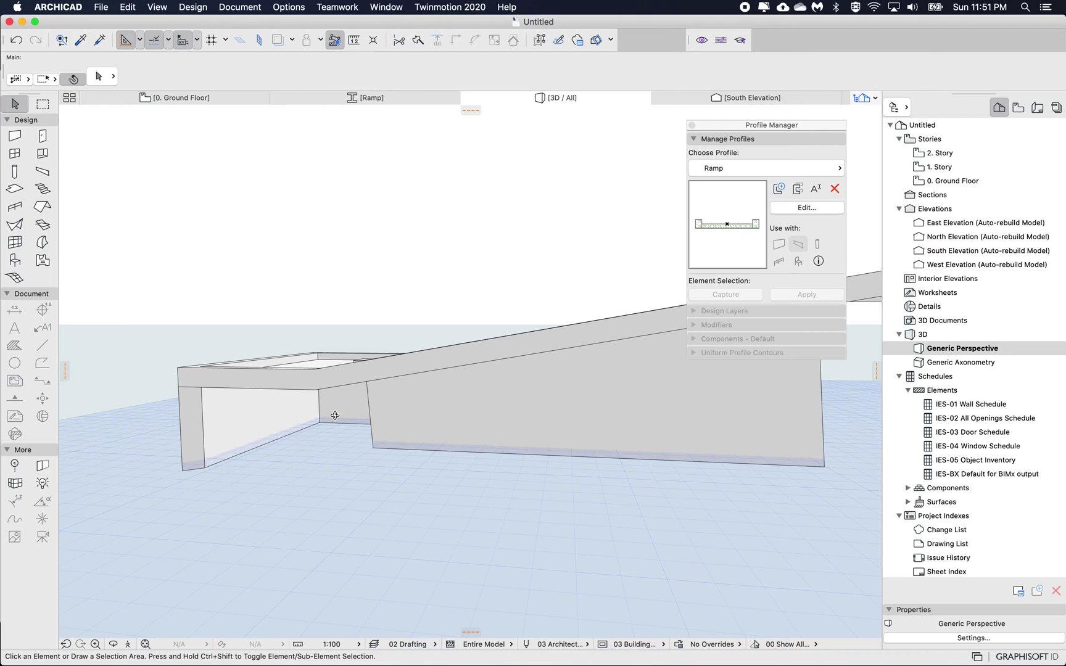
pyautogui.scroll(10, 444, 423)
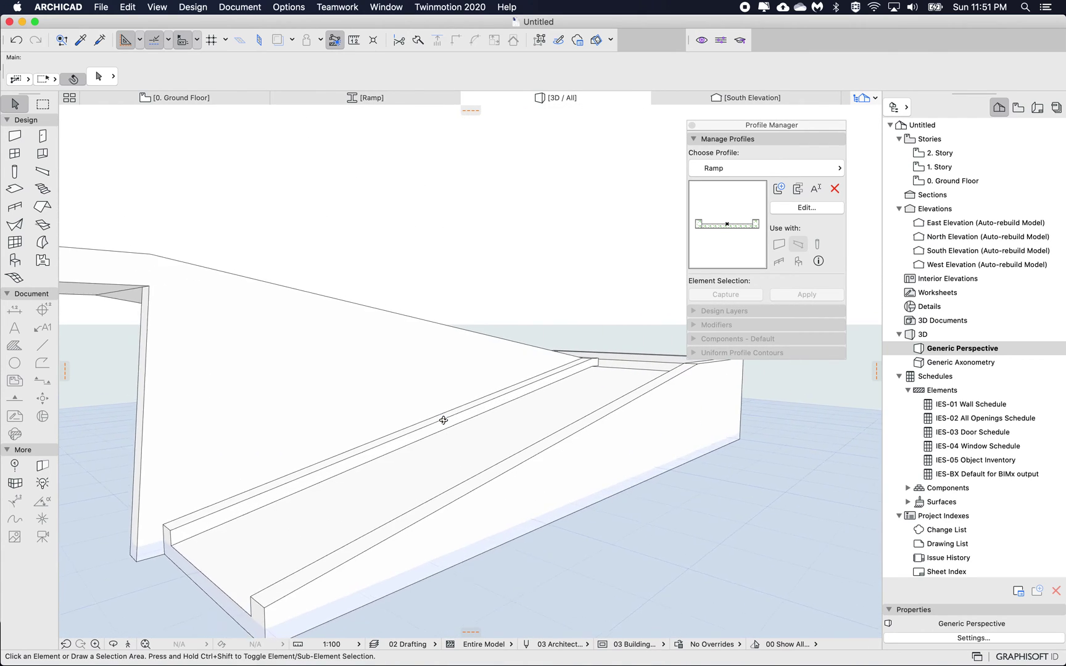
pyautogui.keyDown('shift'); pyautogui.moveTo(443, 420); pyautogui.dragTo(565, 386, button='middle'); pyautogui.keyUp('shift')
pyautogui.keyDown('shift'); pyautogui.scroll(5, 624, 378); pyautogui.keyUp('shift')
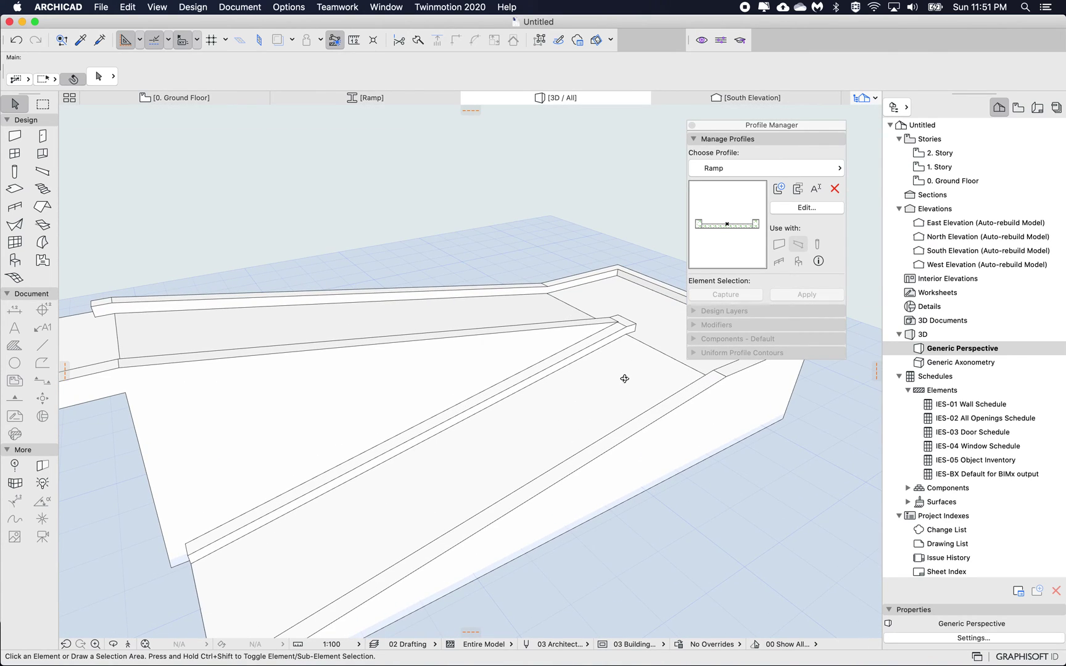
pyautogui.click(644, 316)
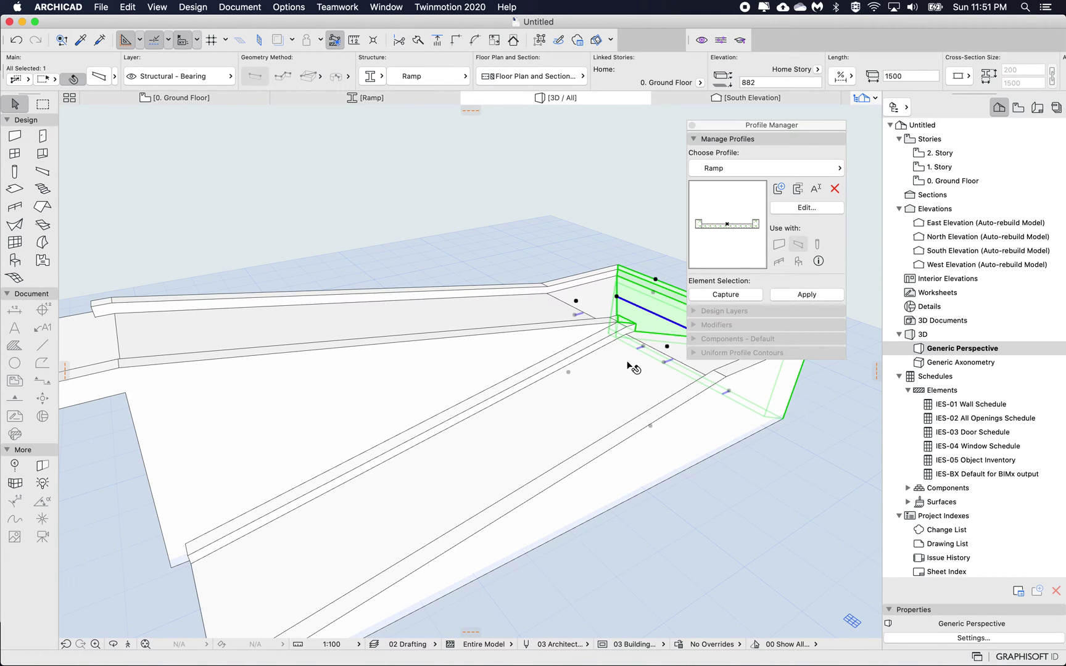
pyautogui.keyDown('shift'); pyautogui.scroll(5, 579, 343); pyautogui.keyUp('shift')
pyautogui.keyDown('shift'); pyautogui.scroll(-10, 580, 342); pyautogui.keyUp('shift')
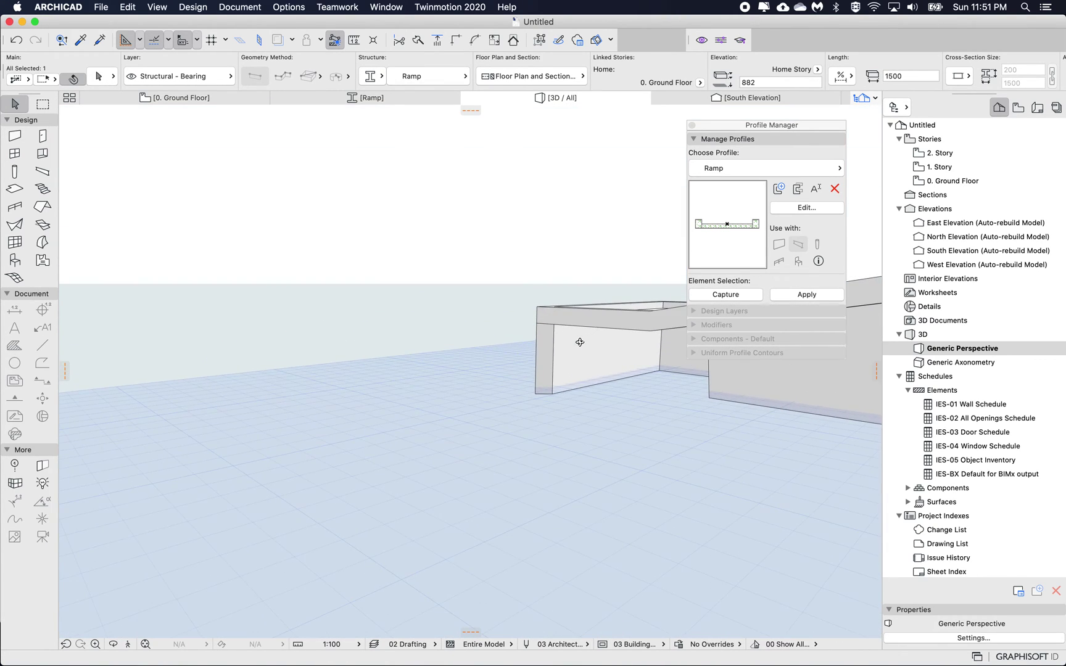
pyautogui.hscroll(4, 693, 404)
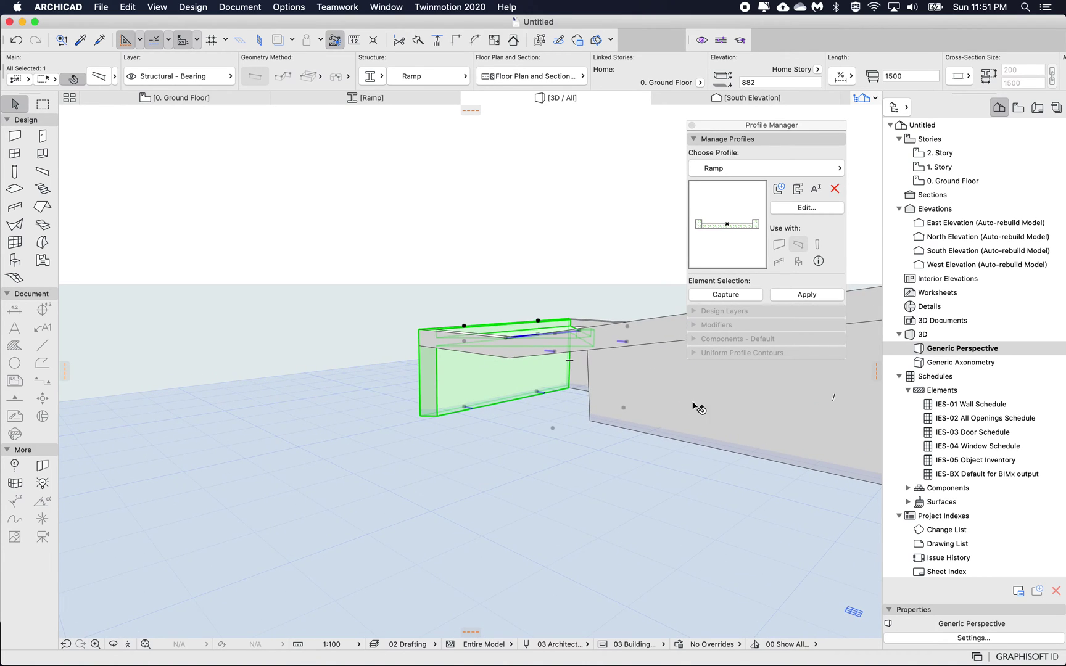
pyautogui.click(547, 524)
pyautogui.keyDown('shift'); pyautogui.hscroll(-10, 546, 521); pyautogui.keyUp('shift')
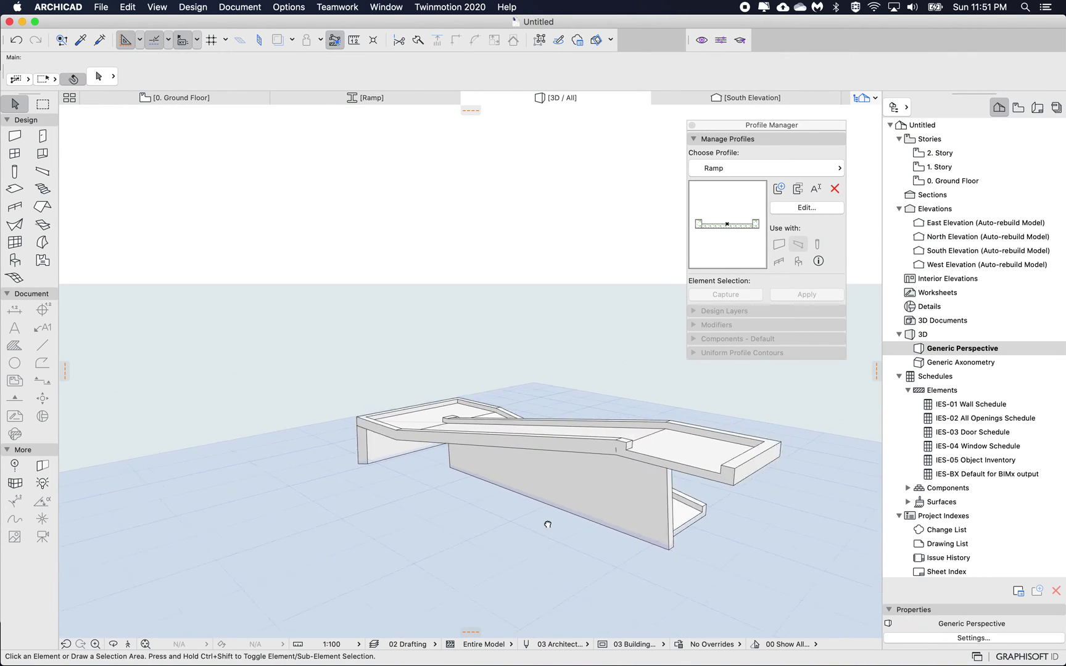
pyautogui.keyDown('shift'); pyautogui.hscroll(-10, 548, 524); pyautogui.keyUp('shift')
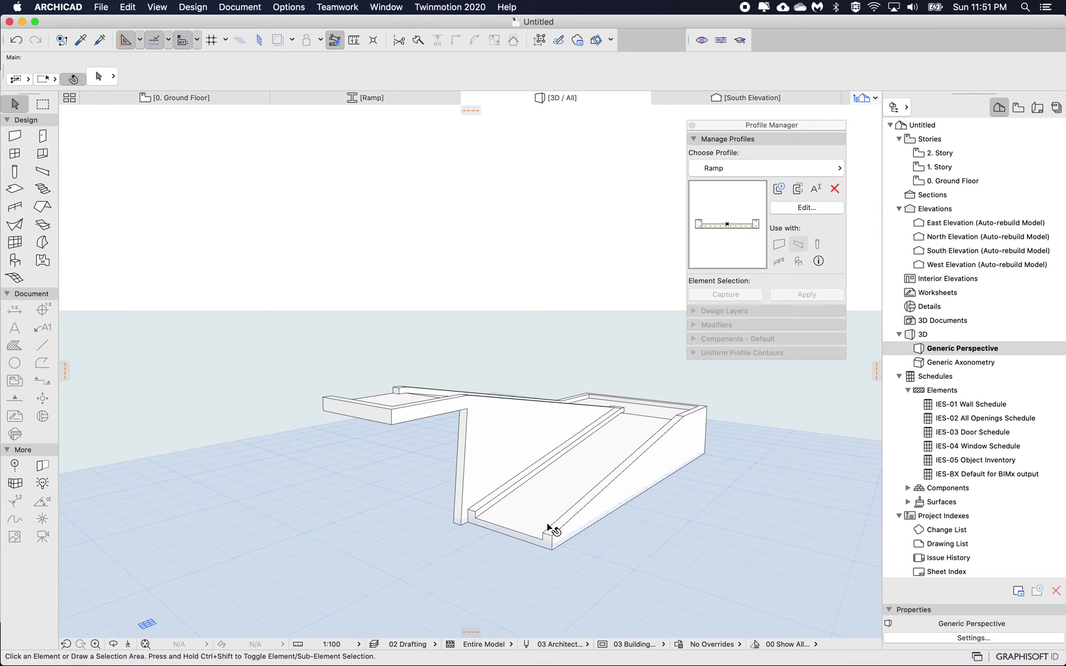
# Try to extend the upper landing beam's left curb down to the foot of the adjoining ramp curb
pyautogui.scroll(5, 409, 467)
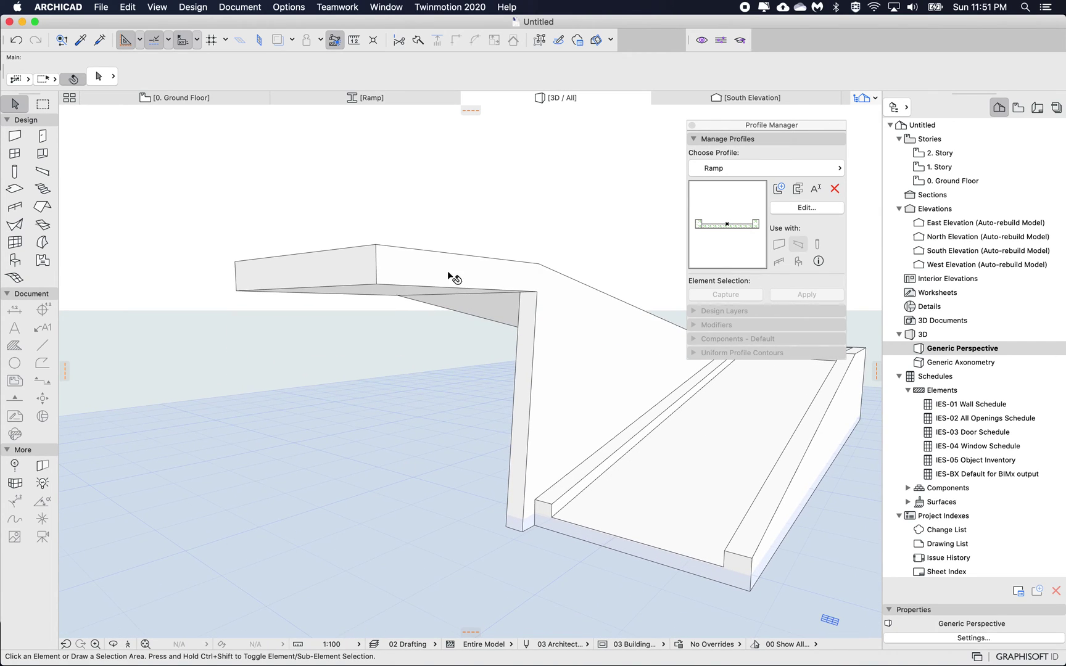
pyautogui.click(451, 278)
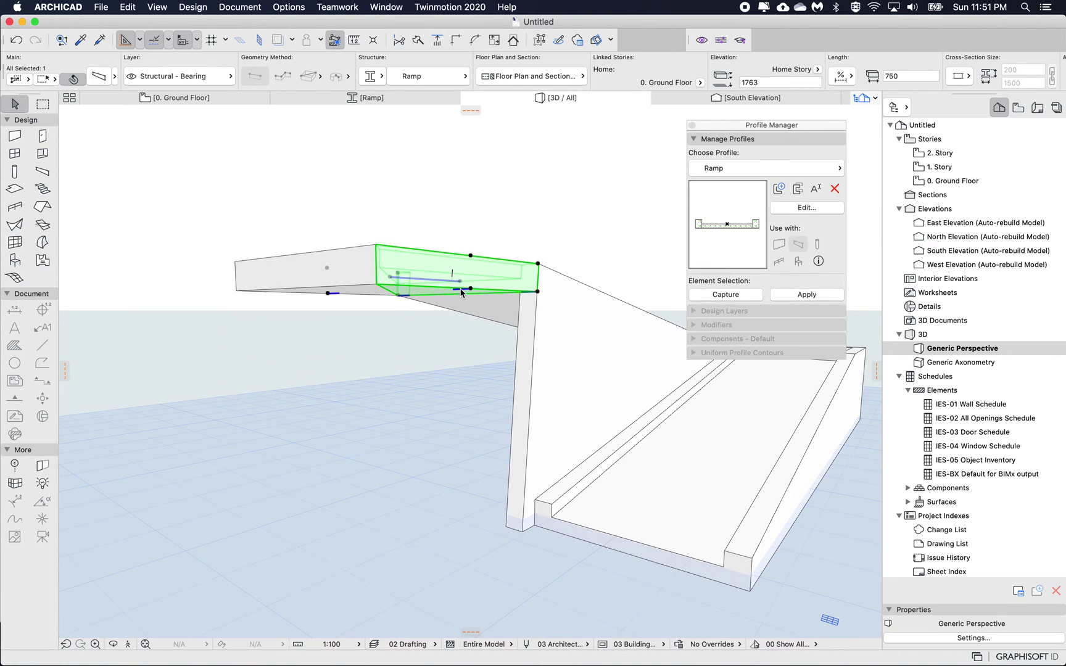
pyautogui.click(460, 293)
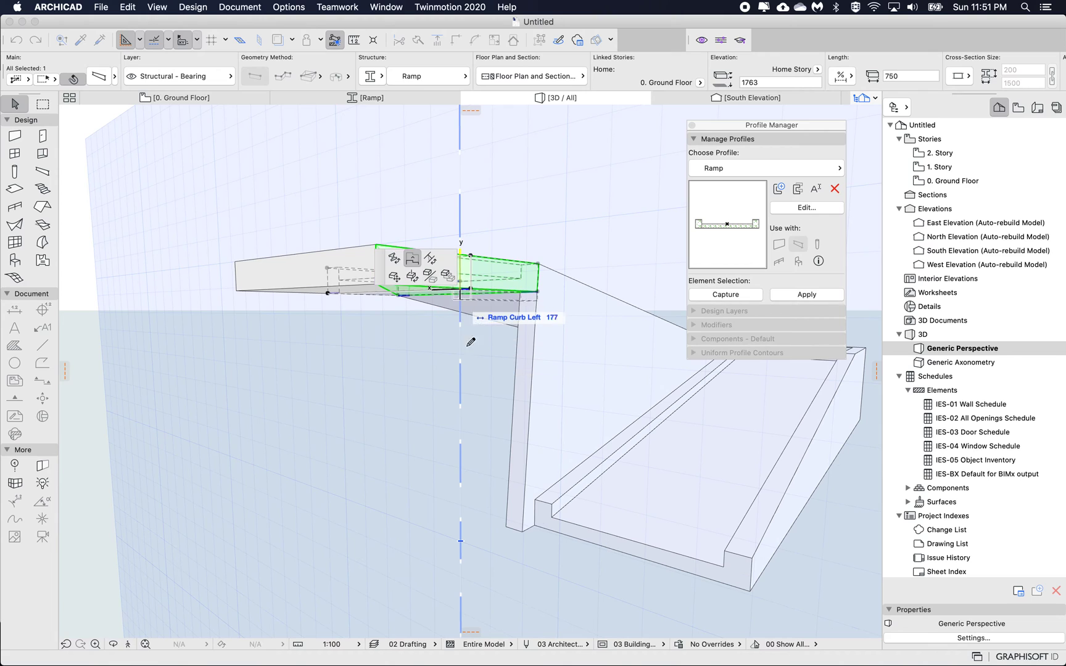
pyautogui.click(523, 532)
# Extend the upper landing beam's Ramp Curb Left offset down to the ground corner of the adjoining ramp curb
pyautogui.keyDown('shift'); pyautogui.moveTo(445, 399); pyautogui.dragTo(339, 274, button='middle'); pyautogui.keyUp('shift')
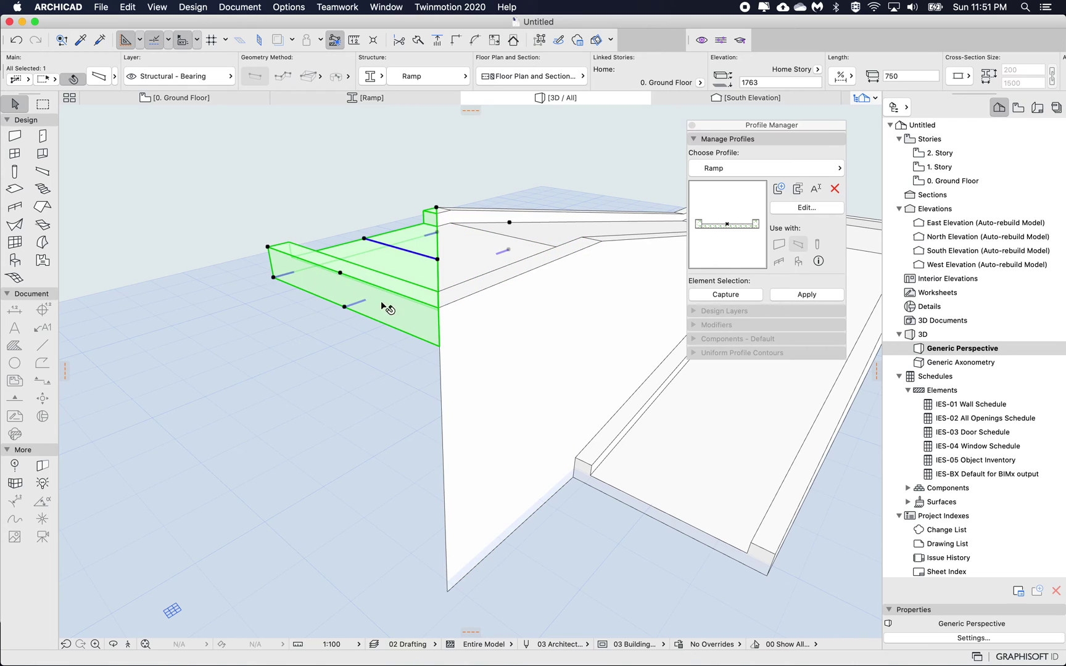
pyautogui.click(356, 304)
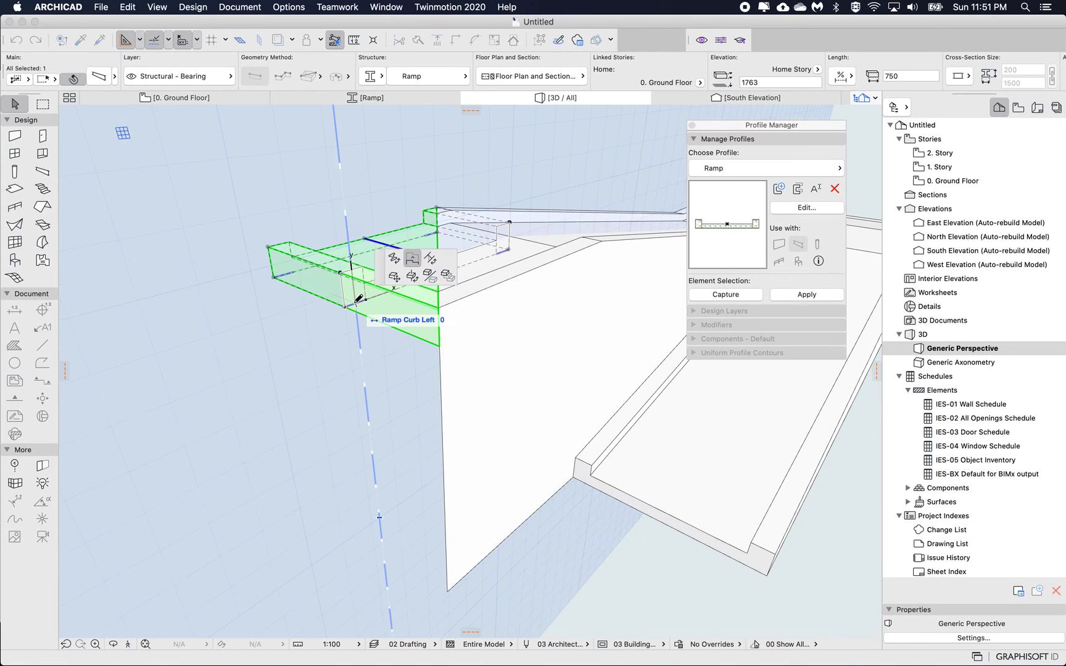
pyautogui.click(449, 591)
pyautogui.click(544, 563)
# Examine the whole ramp from several angles, checking the curbs extended to the ground and the joins between ramps and landings
pyautogui.scroll(-3, 544, 564)
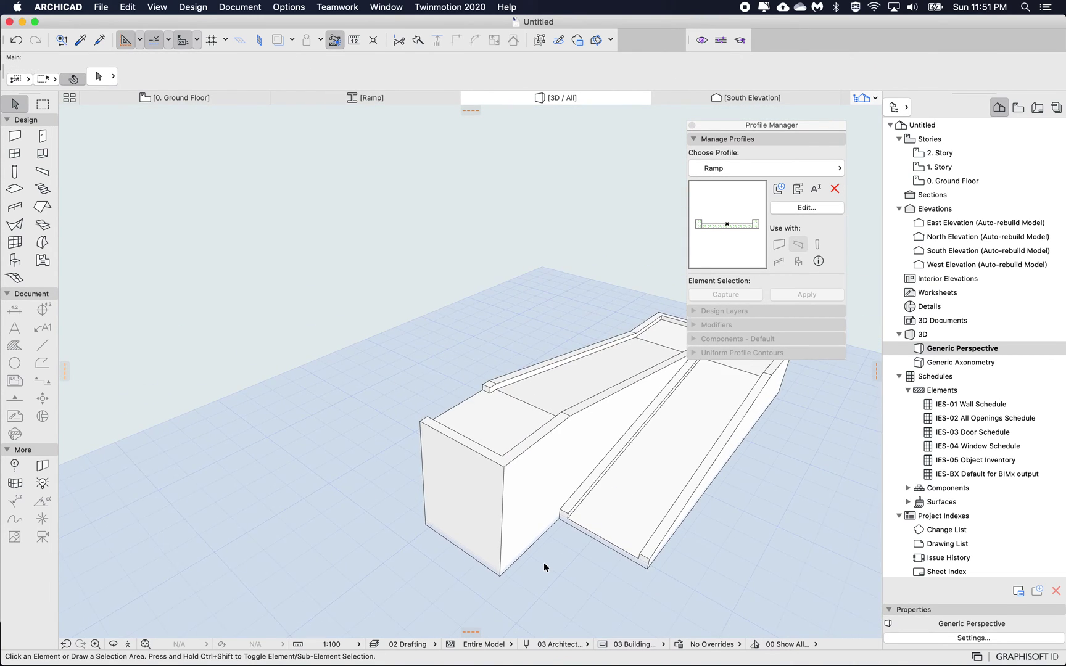
pyautogui.keyDown('shift'); pyautogui.scroll(-6, 544, 563); pyautogui.keyUp('shift')
pyautogui.hscroll(3, 544, 564)
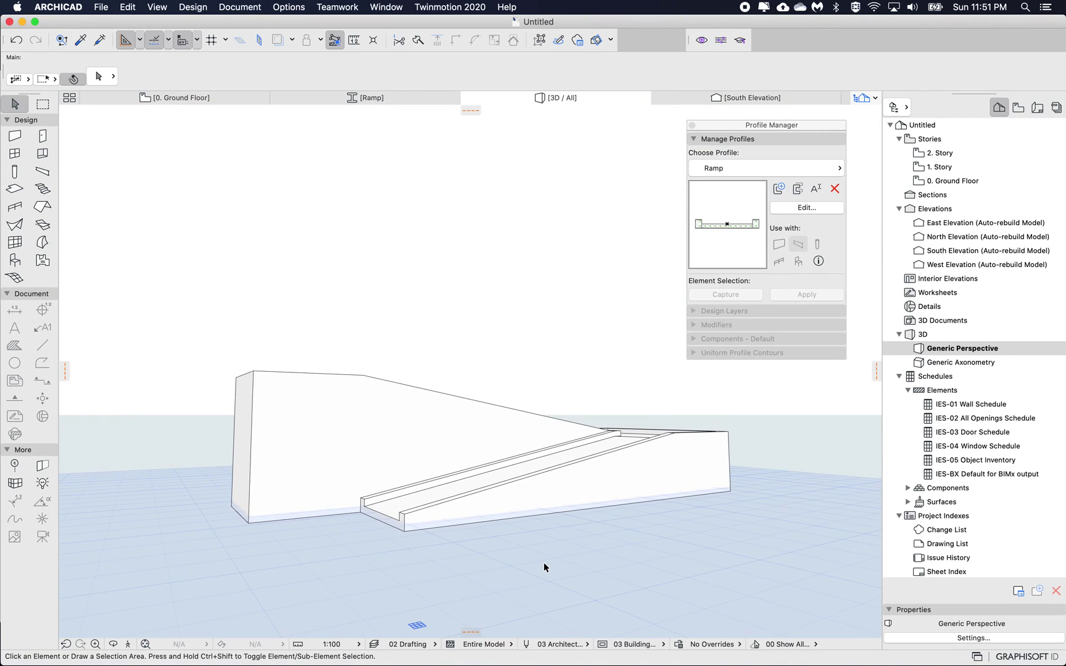
pyautogui.keyDown('shift'); pyautogui.scroll(-5, 544, 568); pyautogui.keyUp('shift')
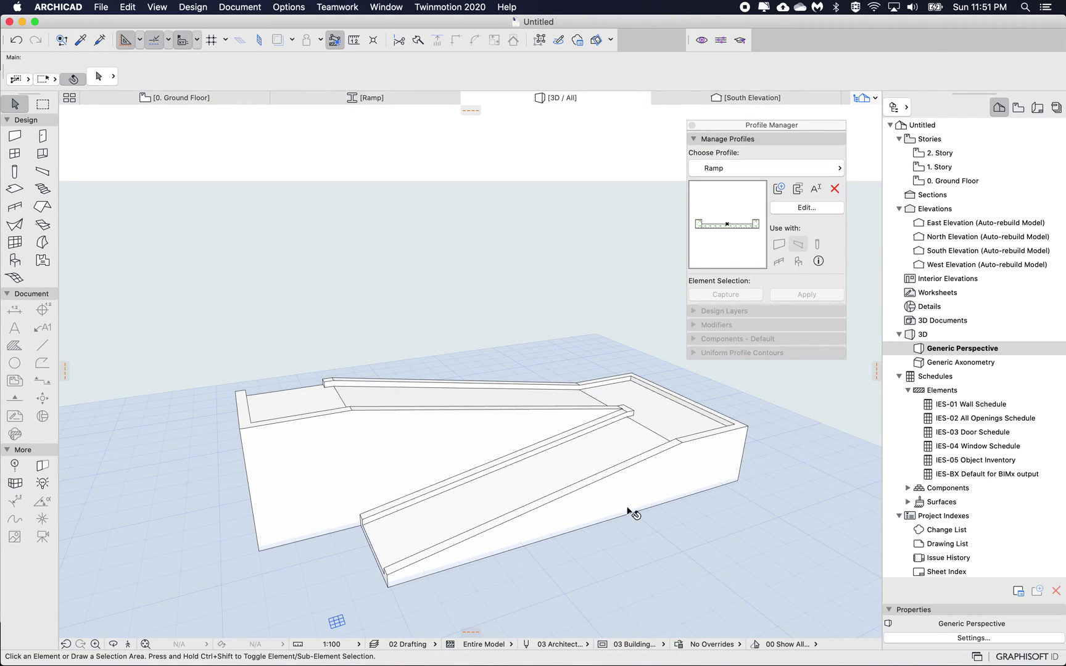
pyautogui.keyDown('shift'); pyautogui.scroll(8, 562, 504); pyautogui.keyUp('shift')
pyautogui.keyDown('shift'); pyautogui.scroll(-6, 564, 505); pyautogui.keyUp('shift')
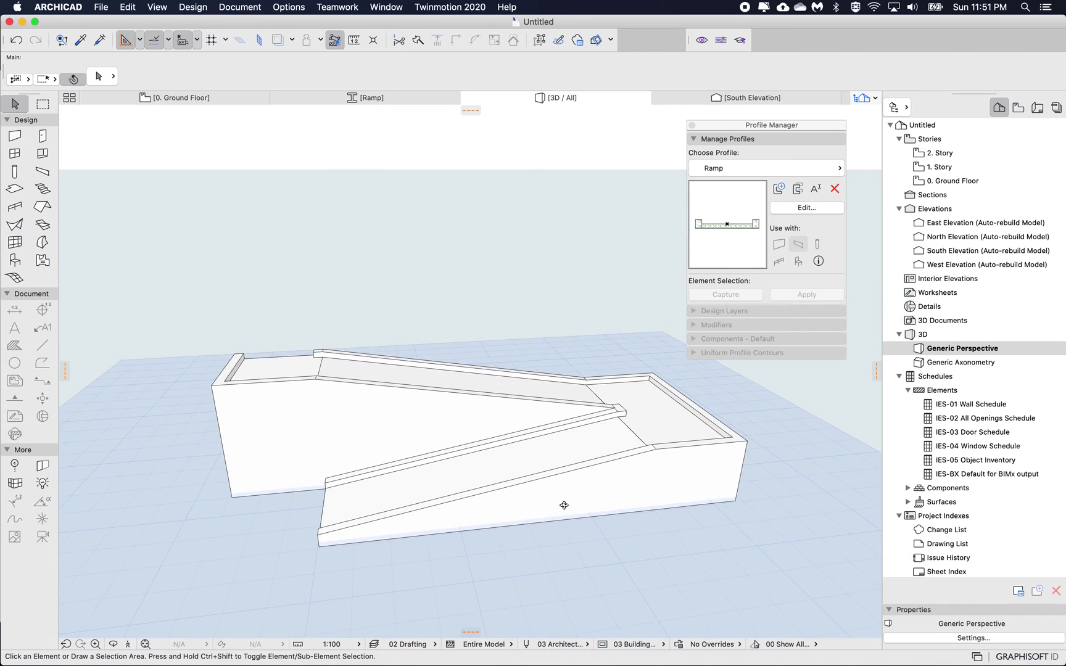
pyautogui.keyDown('shift'); pyautogui.scroll(5, 563, 505); pyautogui.keyUp('shift')
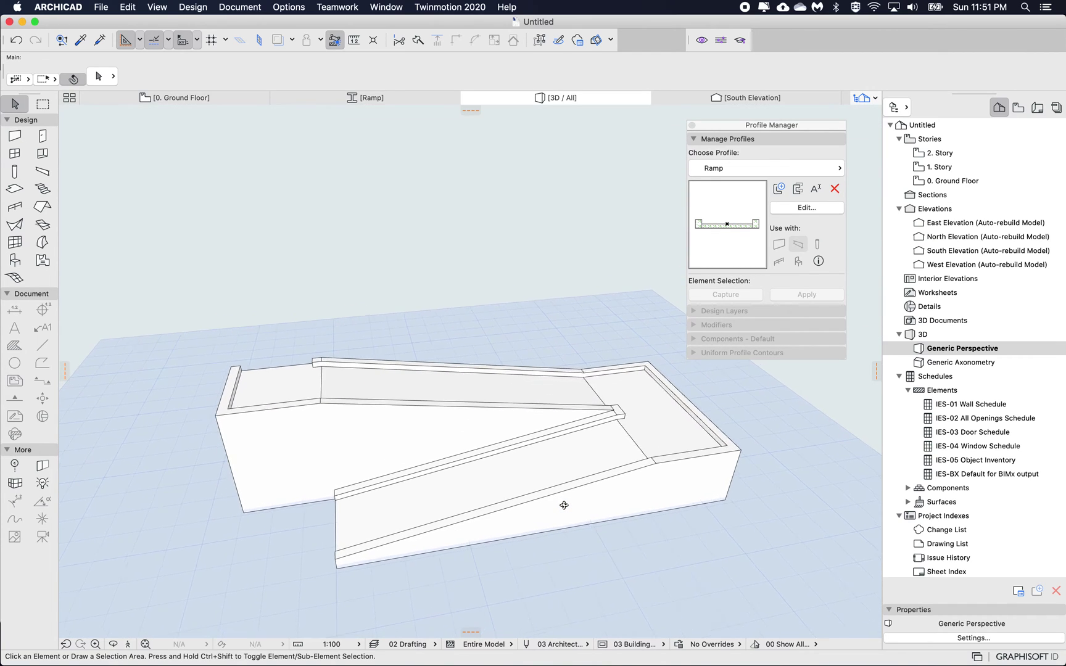
pyautogui.keyDown('shift'); pyautogui.hscroll(6, 563, 506); pyautogui.keyUp('shift')
pyautogui.keyDown('shift'); pyautogui.moveTo(564, 505); pyautogui.dragTo(668, 589, button='middle'); pyautogui.keyUp('shift')
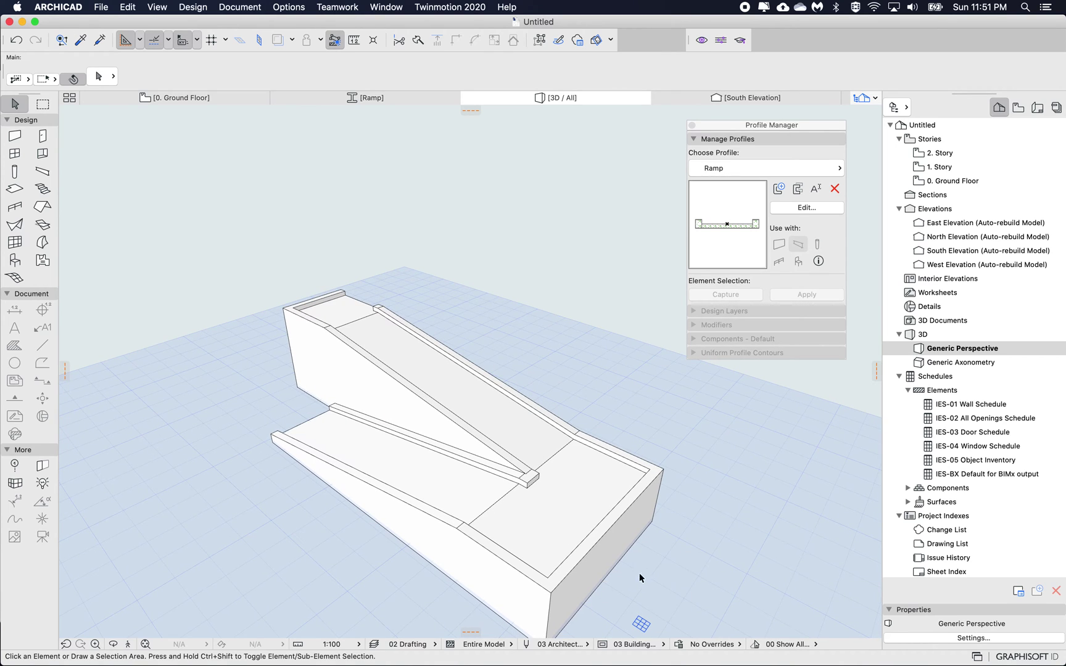
pyautogui.keyDown('shift'); pyautogui.moveTo(547, 549); pyautogui.dragTo(430, 559, button='middle'); pyautogui.keyUp('shift')
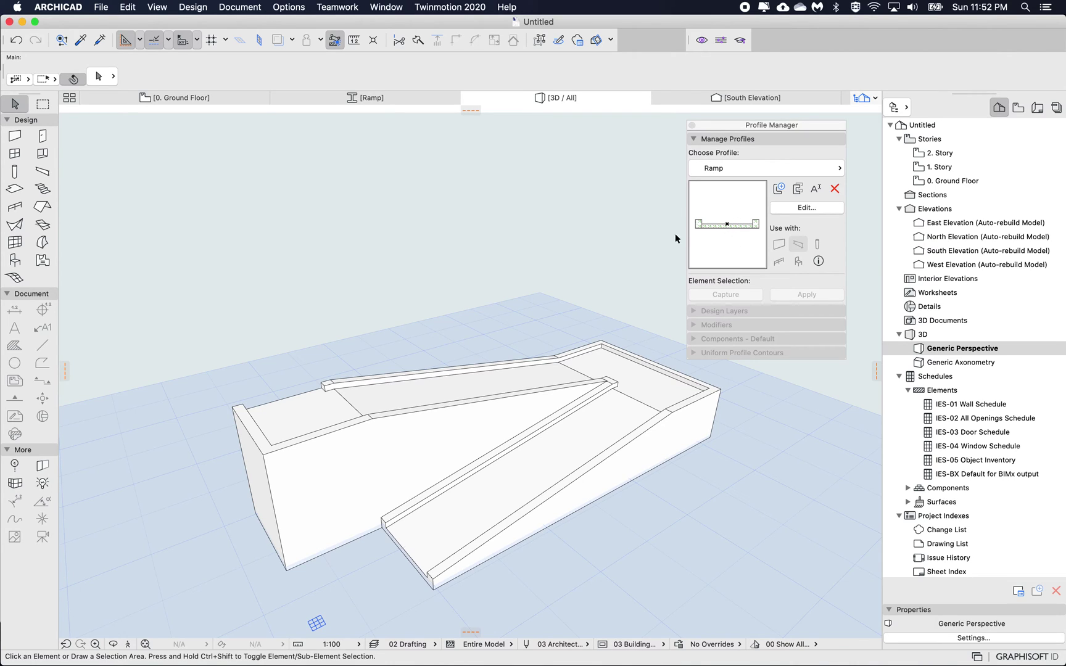
# Open the Ramp profile for editing, with both curbs and their offset modifiers in view
pyautogui.click(808, 208)
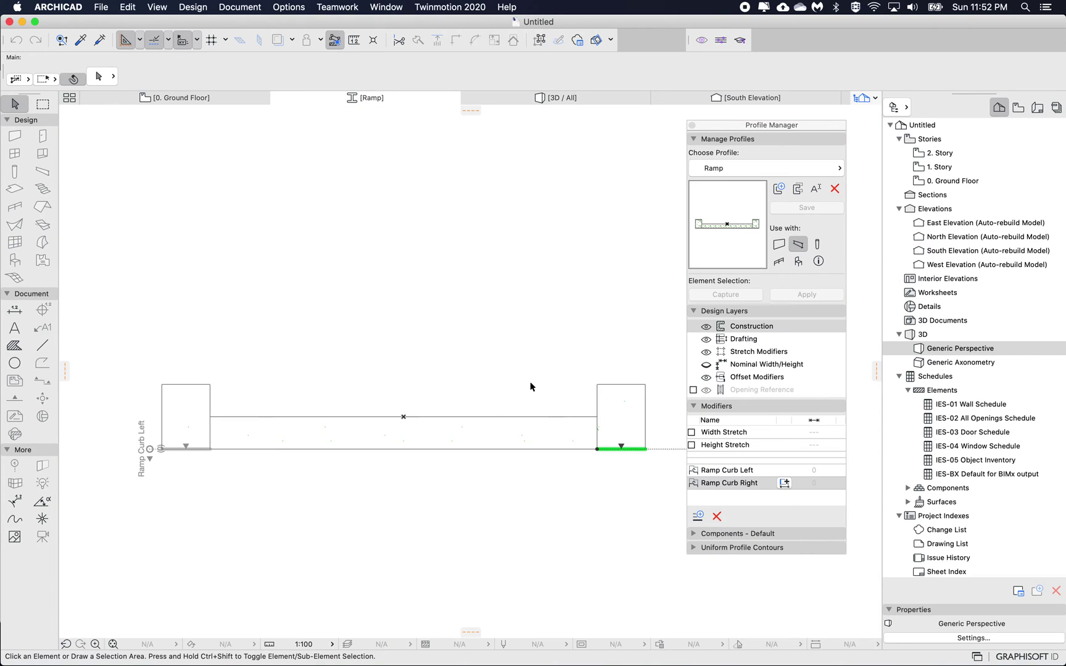
pyautogui.scroll(-5, 529, 383)
pyautogui.hscroll(3, 529, 383)
pyautogui.scroll(2, 530, 383)
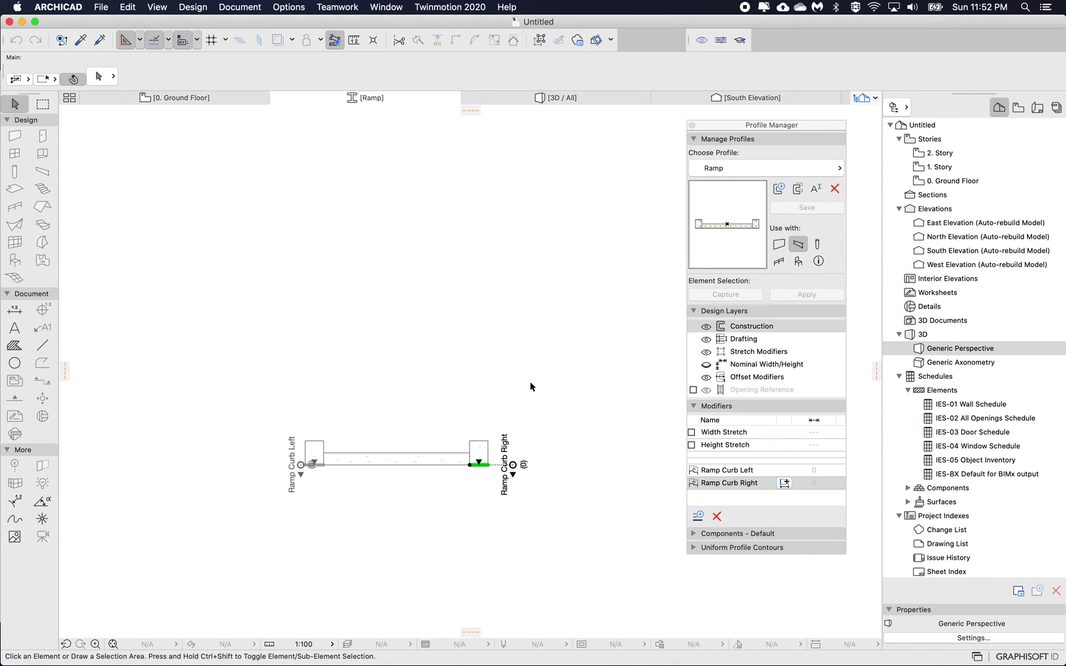
# Draw a rectangular concrete fill 50 wide and 850 high, standing on the right curb from its inner top corner
pyautogui.click(10, 347)
pyautogui.scroll(5, 447, 469)
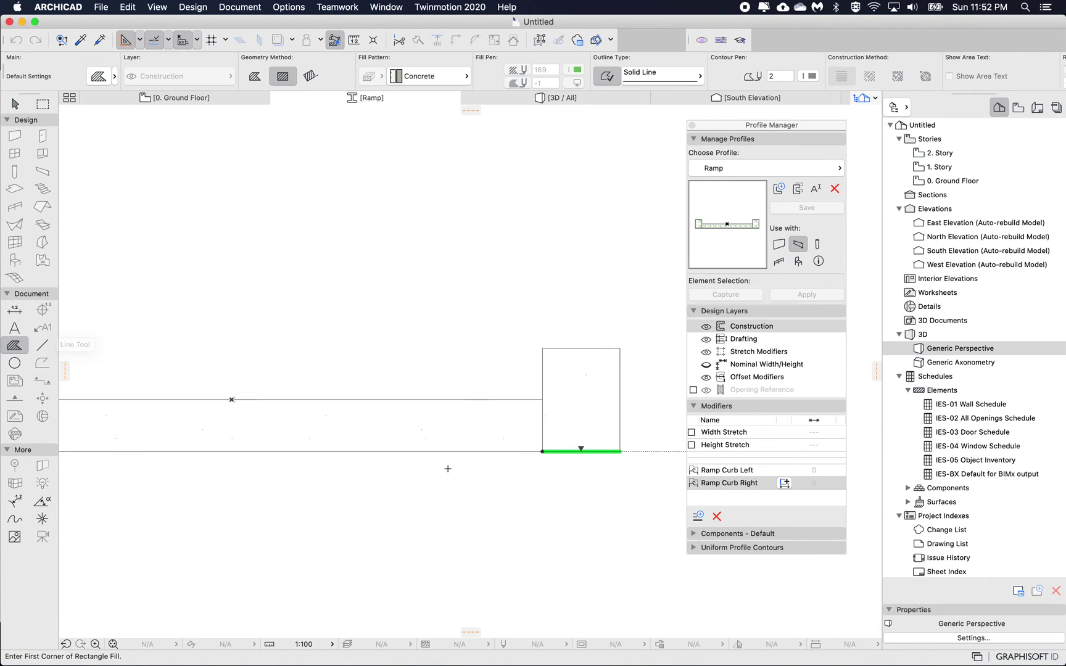
pyautogui.click(542, 348)
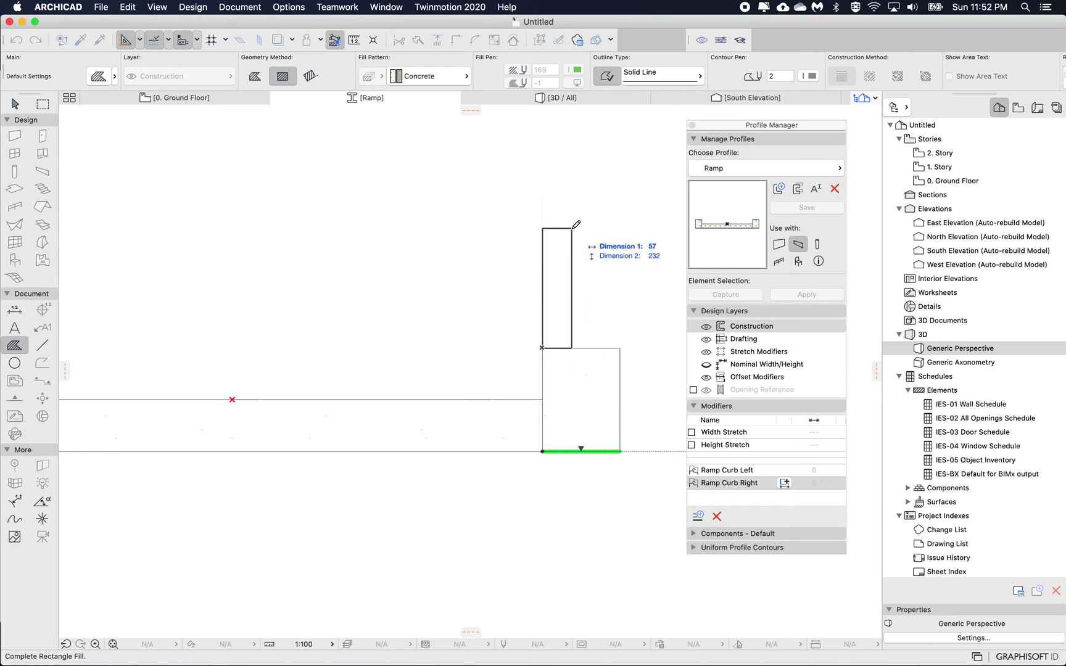
pyautogui.scroll(5, 576, 225)
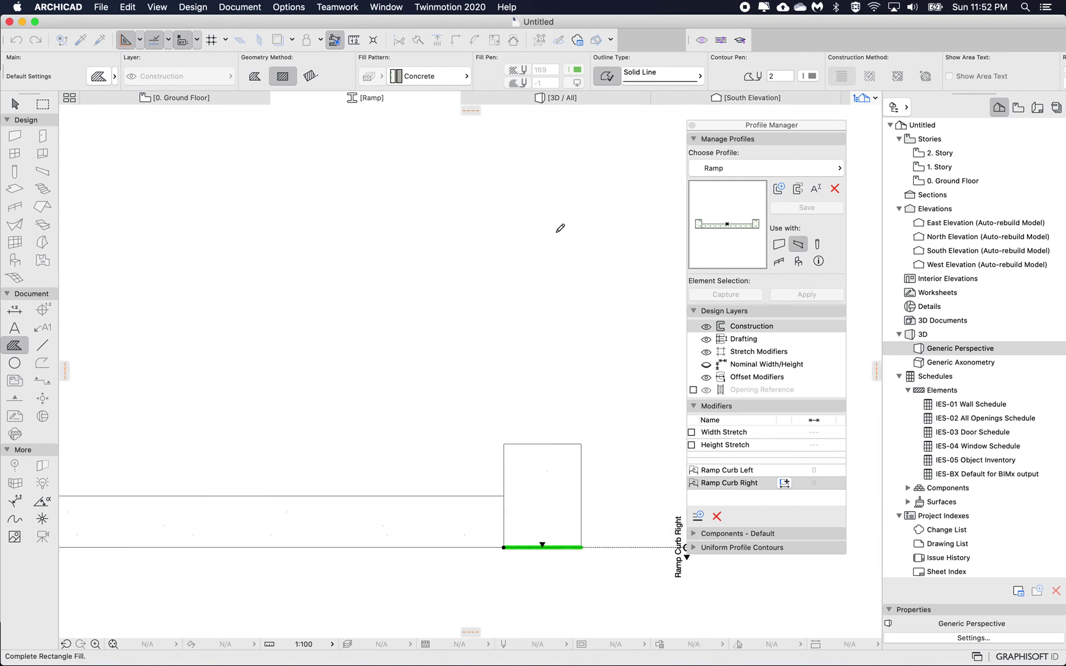
pyautogui.scroll(3, 558, 231)
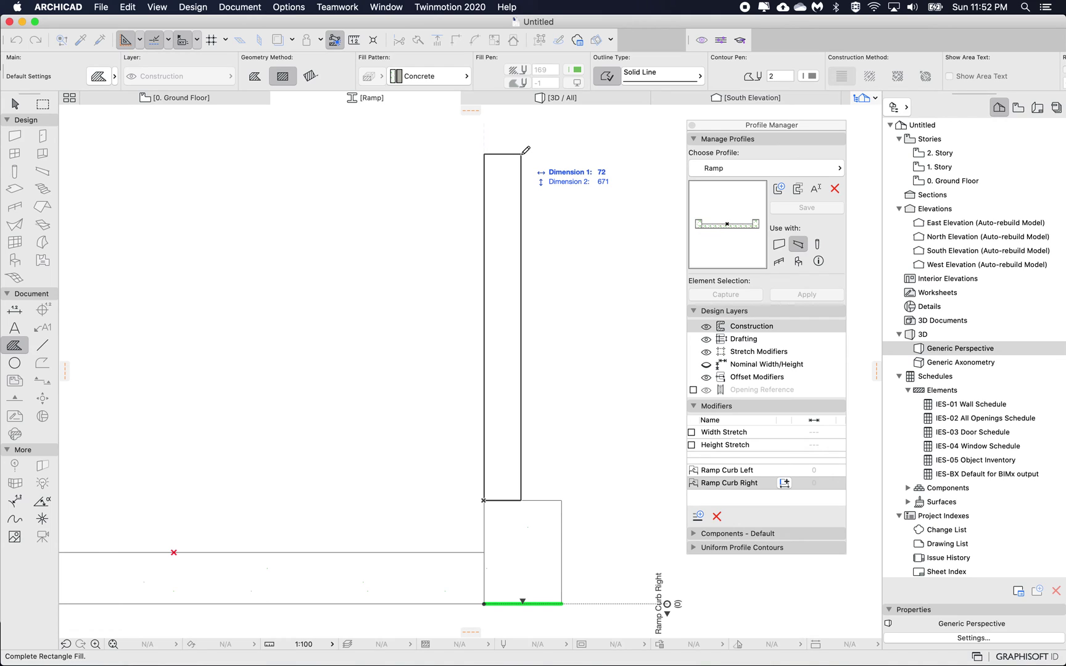
pyautogui.write('8')
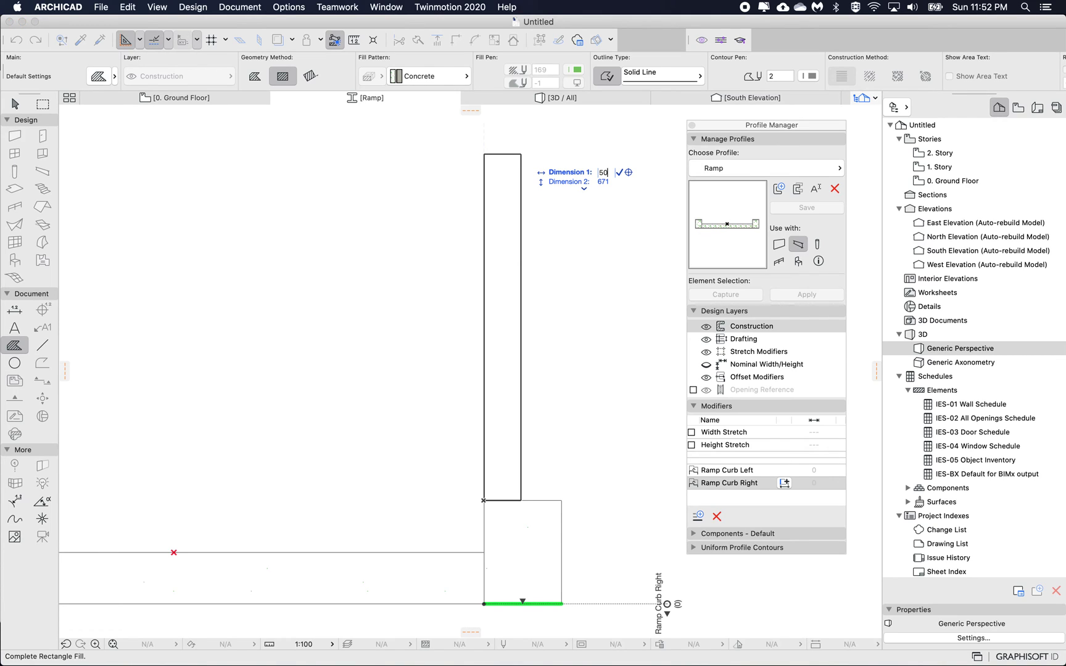
pyautogui.press('Tab')
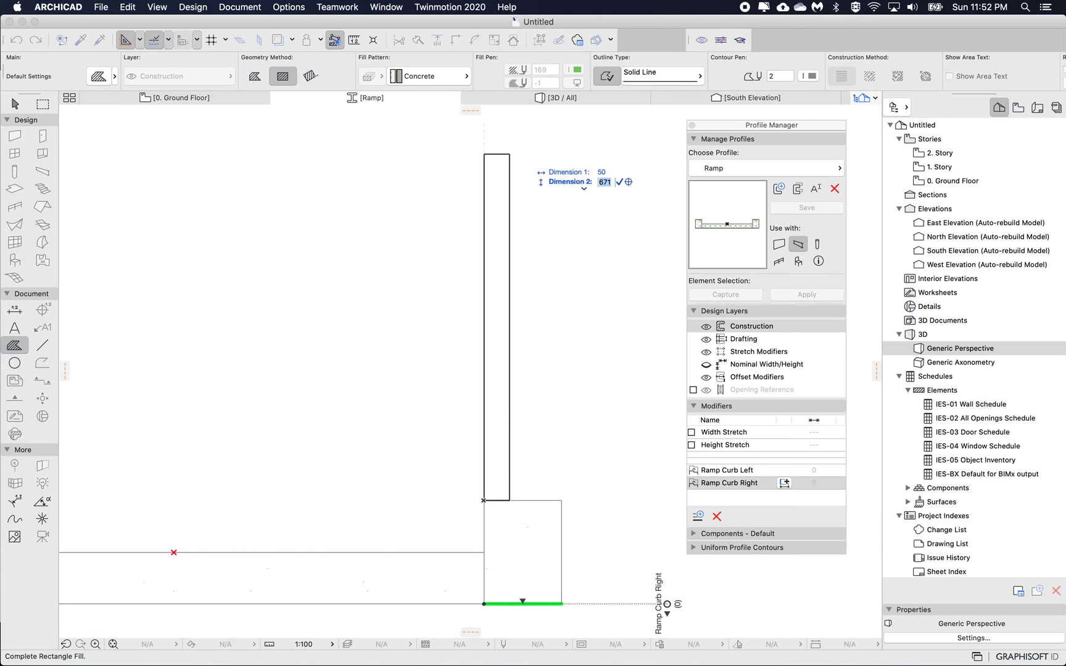
pyautogui.write('850')
pyautogui.press('Return')
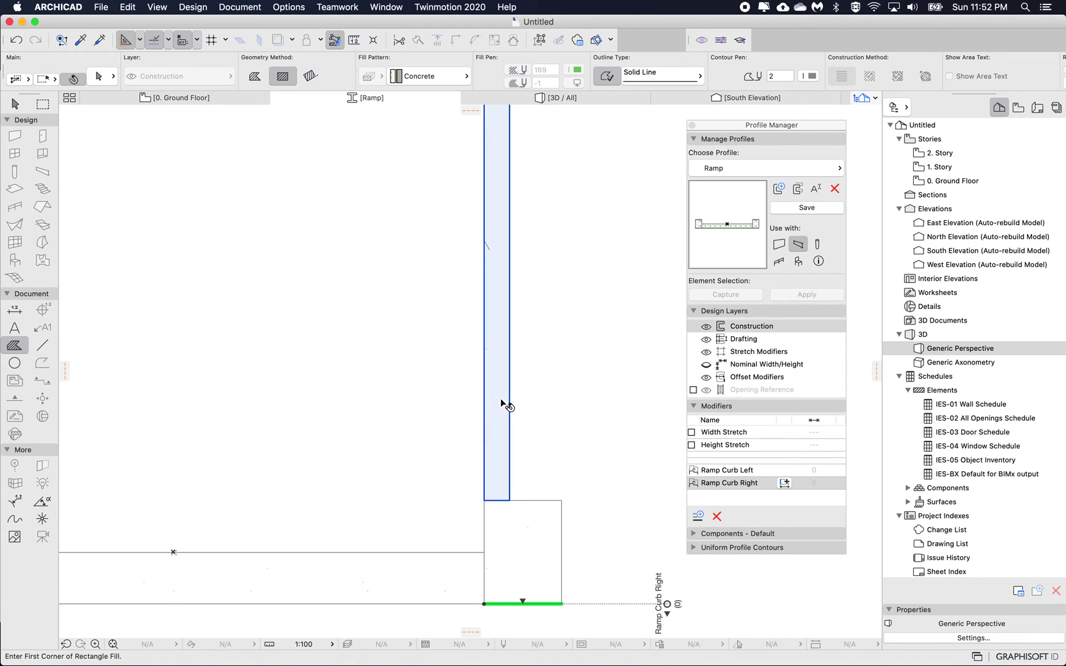
# Move the new upright fill so the midpoint of its base sits on the midpoint of the right curb's top edge
pyautogui.keyDown('shift'); pyautogui.click(502, 402); pyautogui.keyUp('shift')
pyautogui.scroll(-2, 517, 310)
pyautogui.scroll(1, 517, 311)
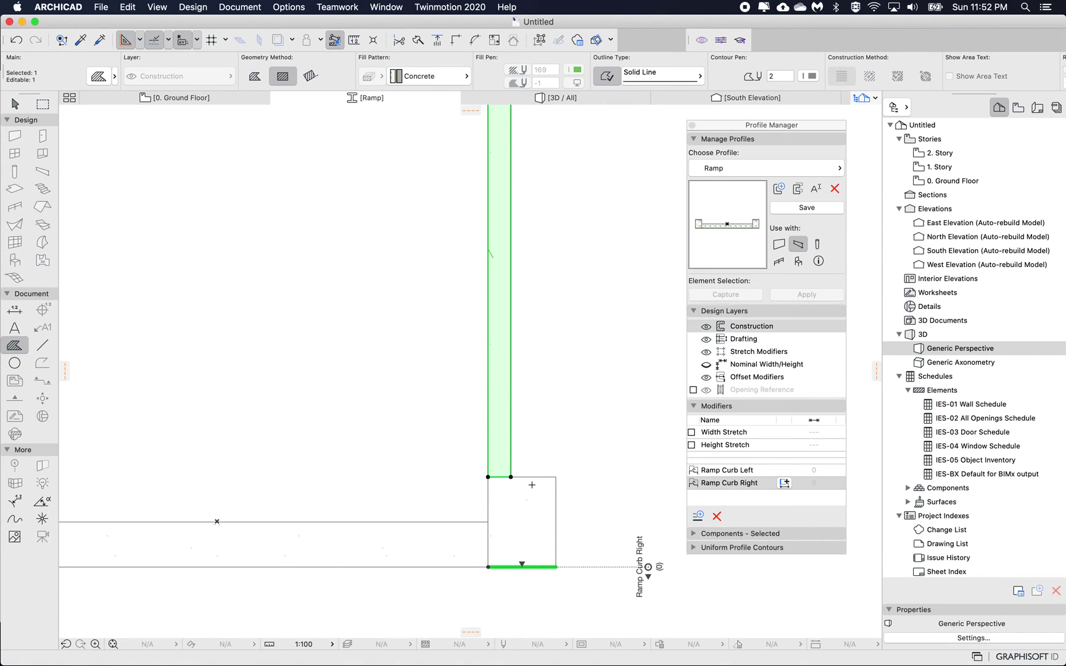
pyautogui.moveTo(496, 465); pyautogui.dragTo(527, 447)
pyautogui.click(528, 442)
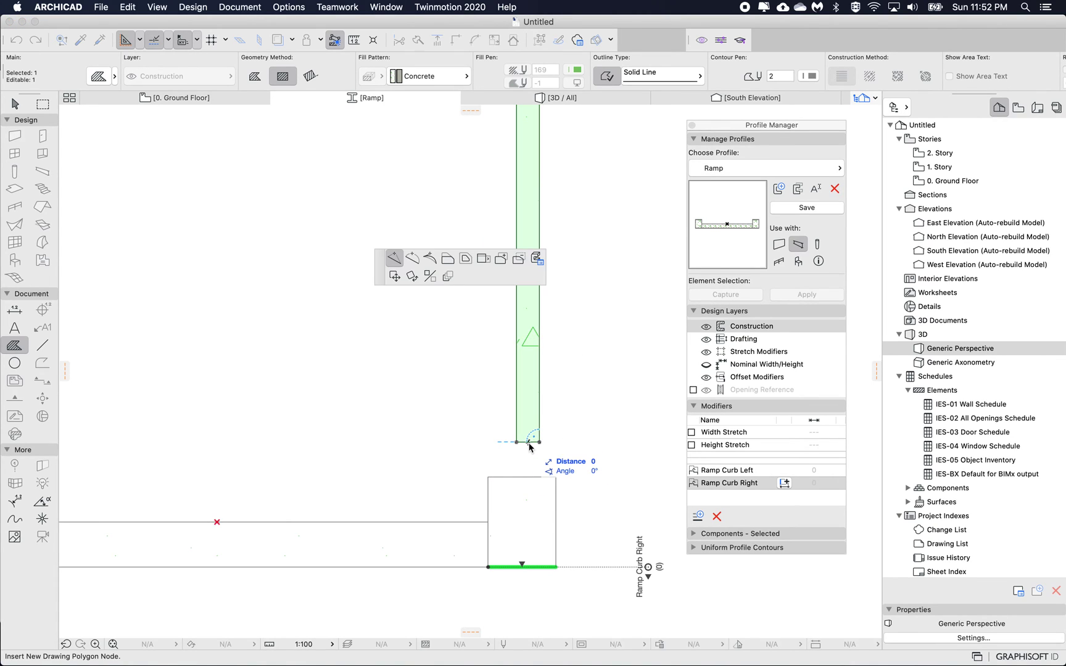
pyautogui.press('Escape')
pyautogui.press('super+d')
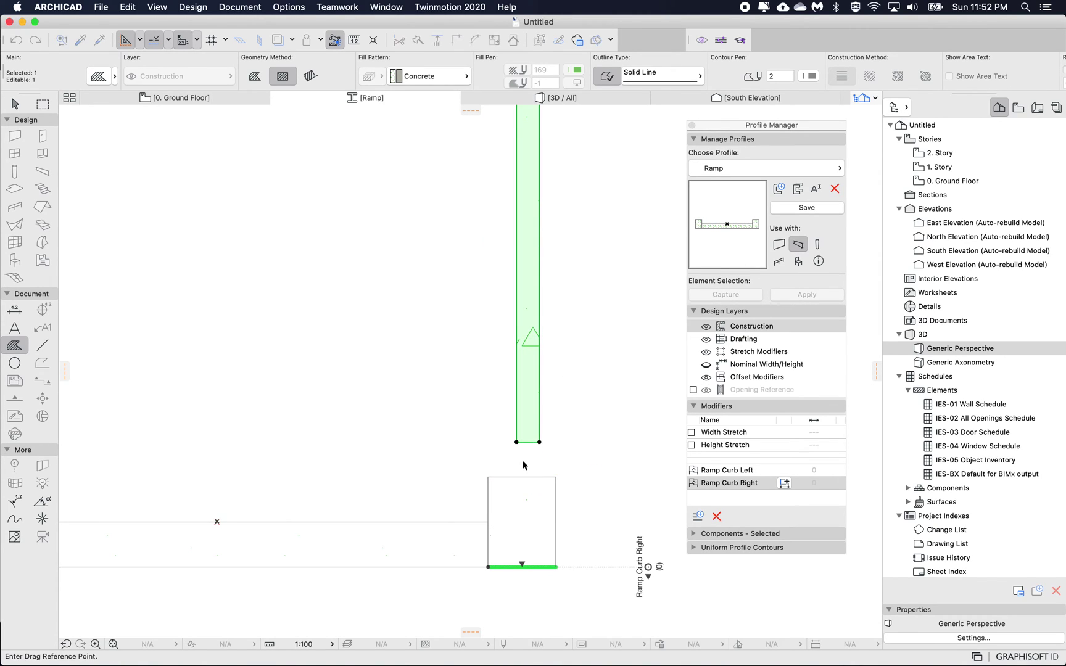
pyautogui.click(528, 442)
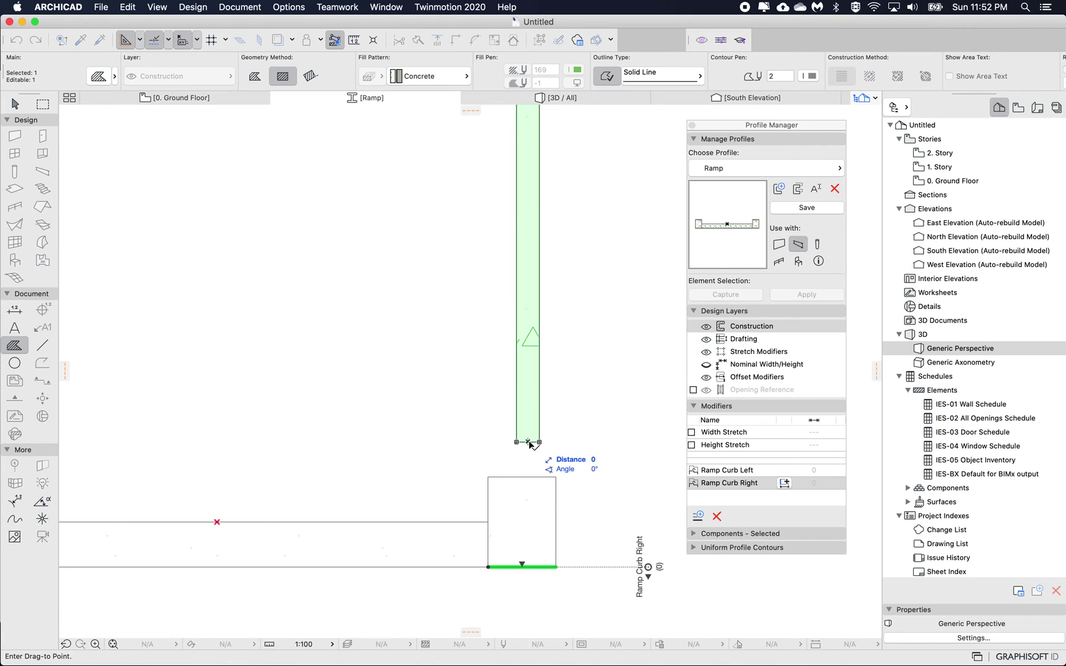
pyautogui.click(521, 478)
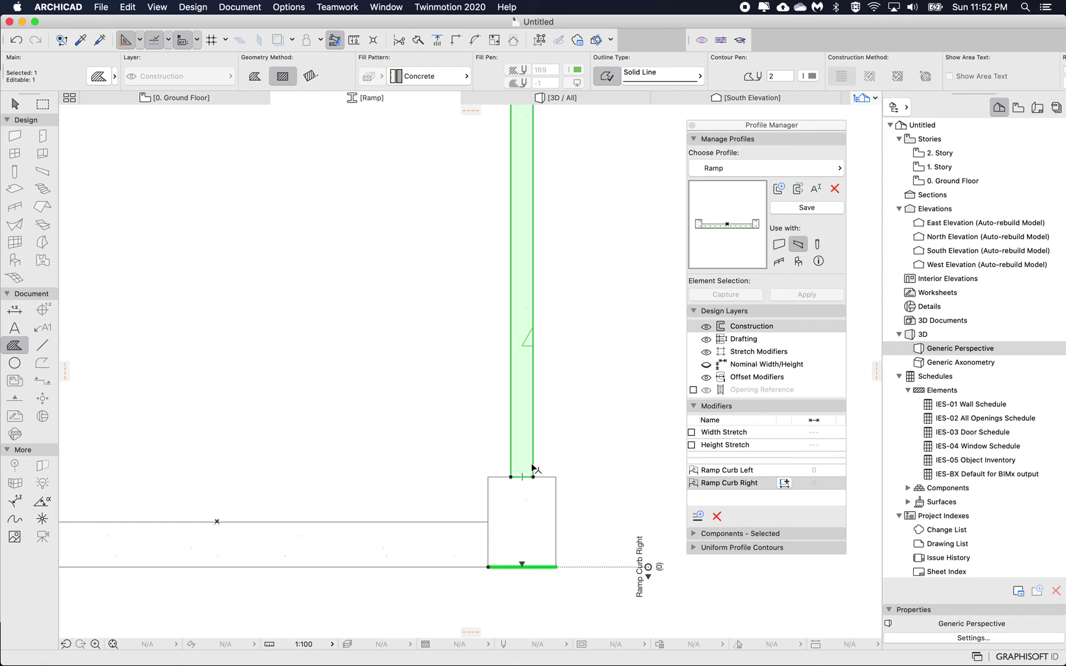
# Move the upright fill 50 straight up so a gap separates it from the top of the right curb
pyautogui.press('super+d')
pyautogui.click(533, 464)
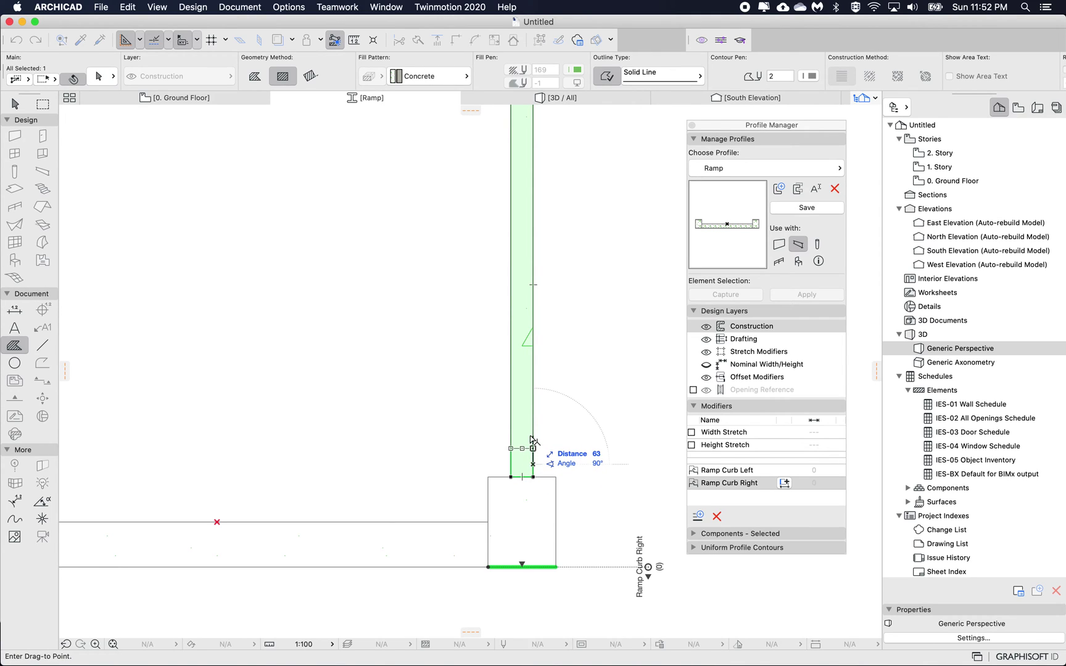
pyautogui.press('Tab')
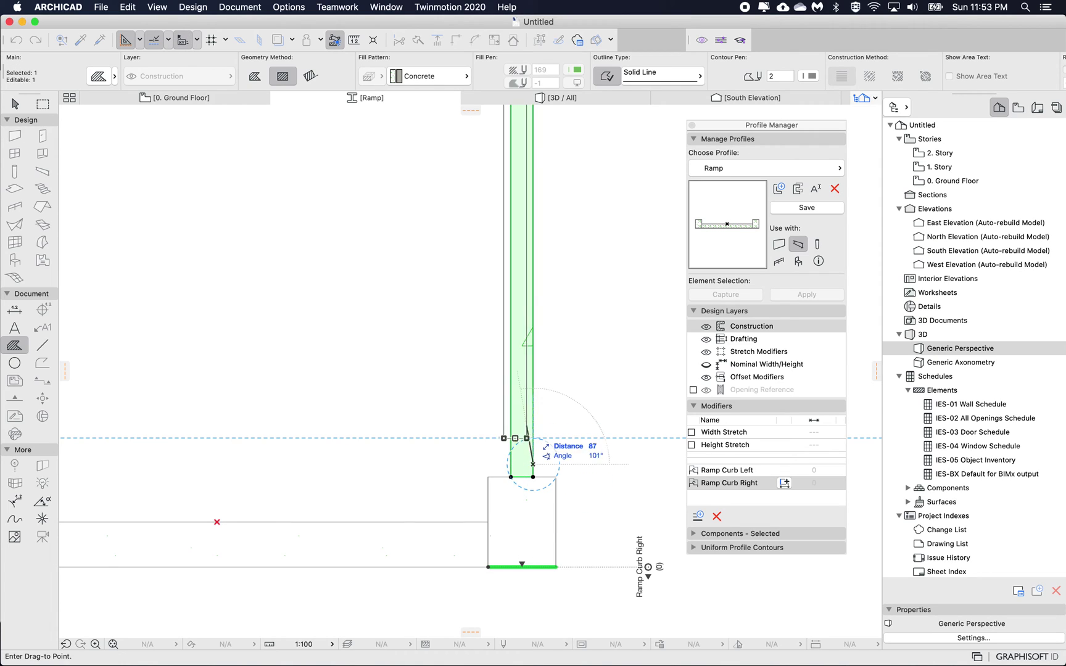
pyautogui.write('50')
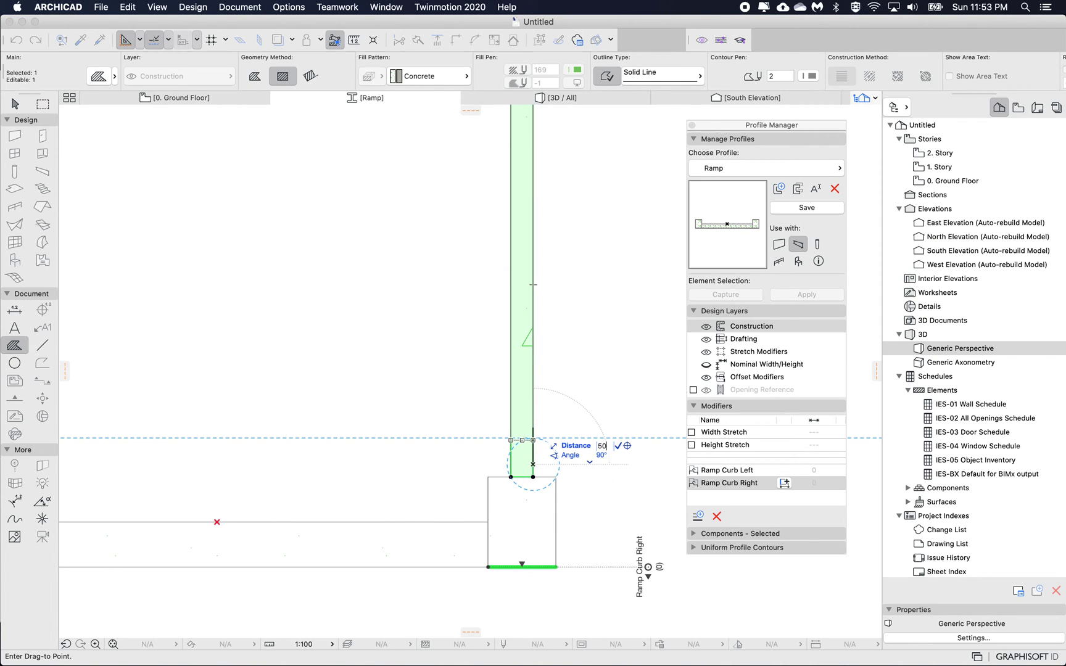
pyautogui.press('Return')
pyautogui.press('Return')
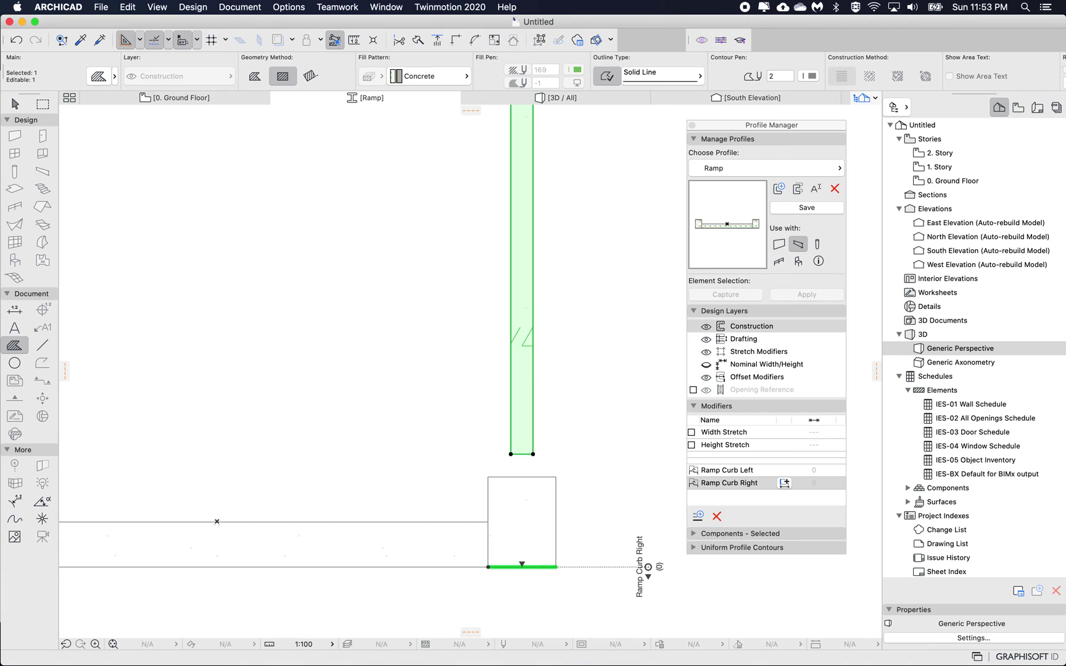
# Change the upright fill's building material to Glass
pyautogui.scroll(-5, 519, 515)
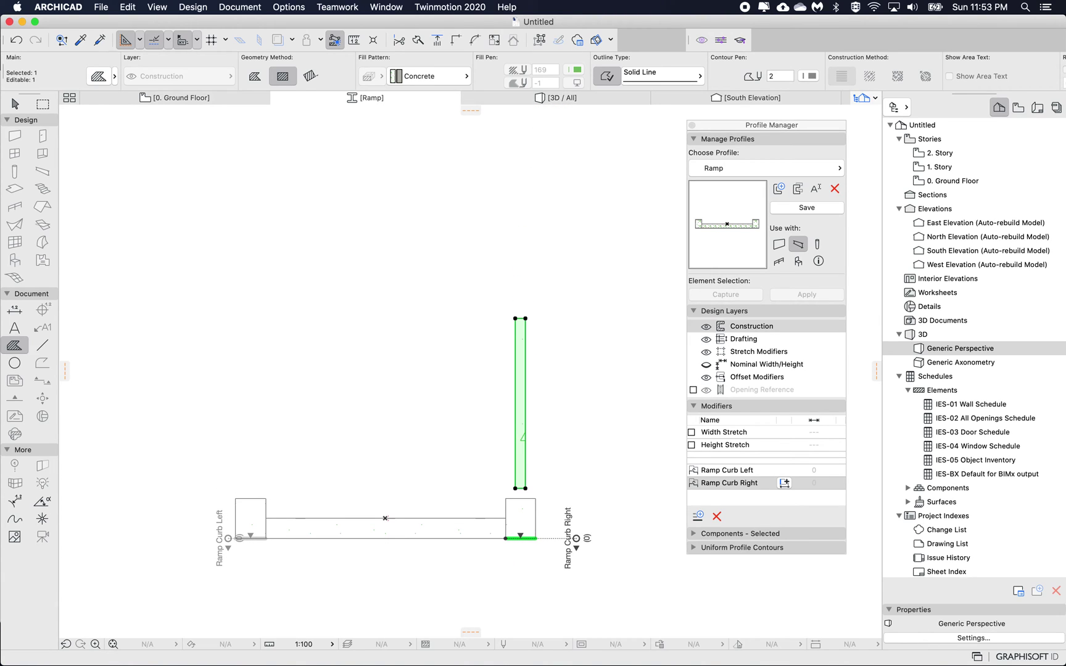
pyautogui.click(429, 76)
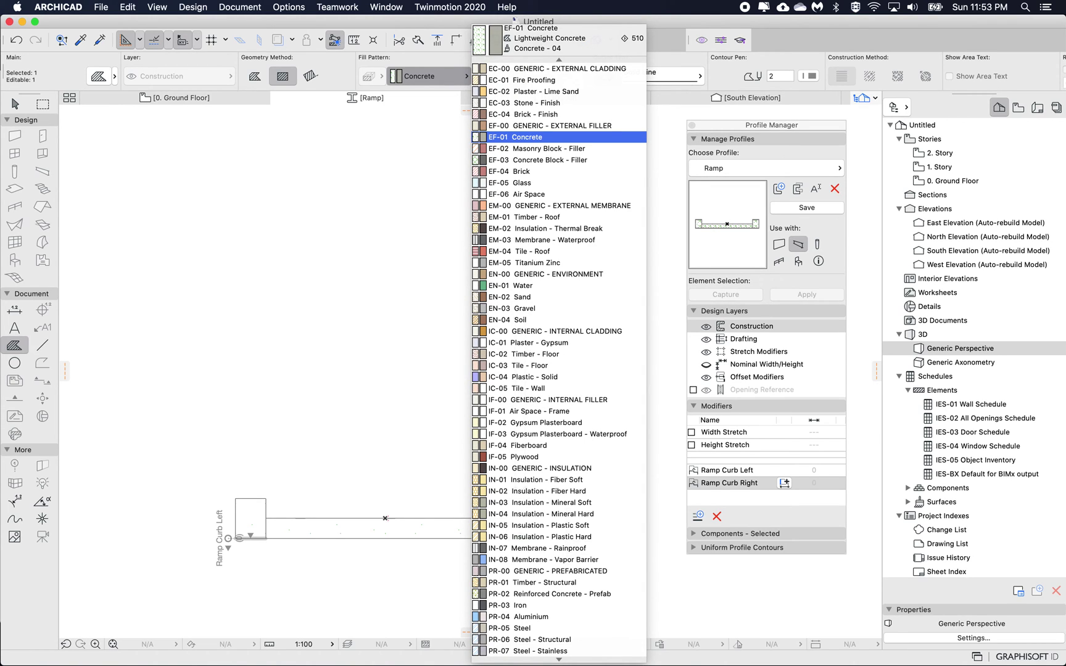
pyautogui.press('Down')
pyautogui.press('Down')
pyautogui.press('Down')
pyautogui.press('Down')
pyautogui.press('Down')
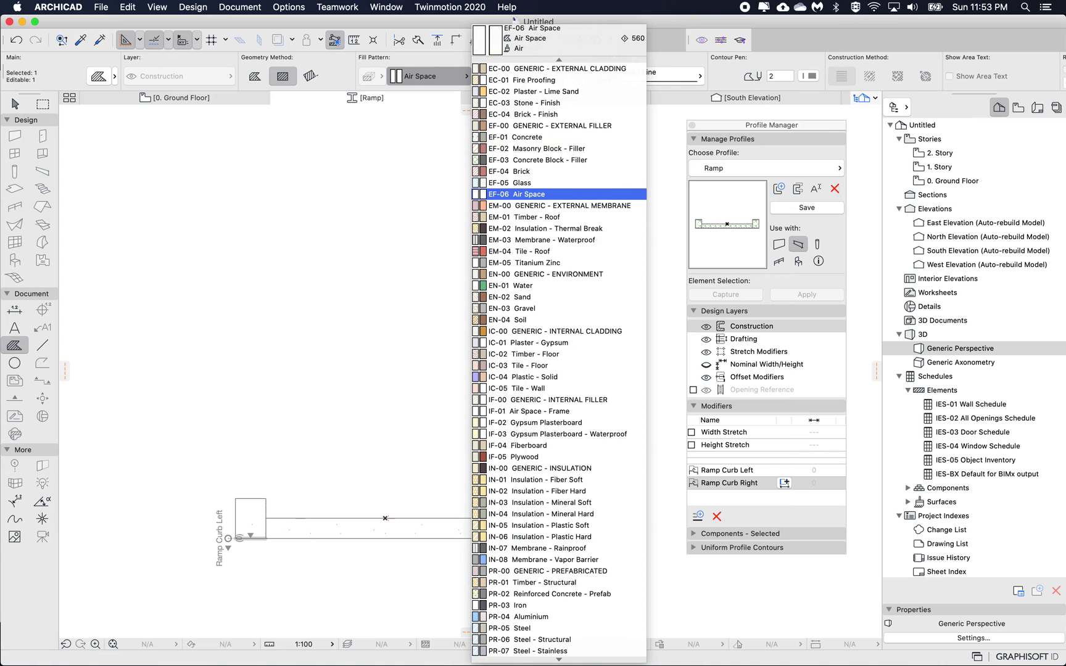
pyautogui.press('Up')
pyautogui.press('Up')
pyautogui.press('Down')
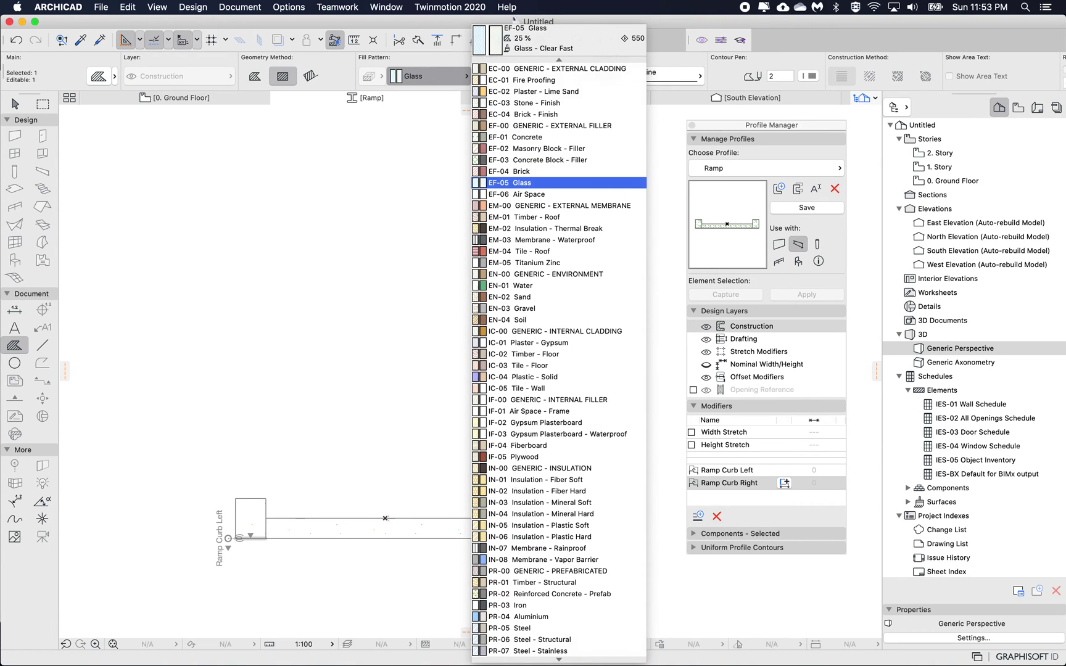
pyautogui.press('Return')
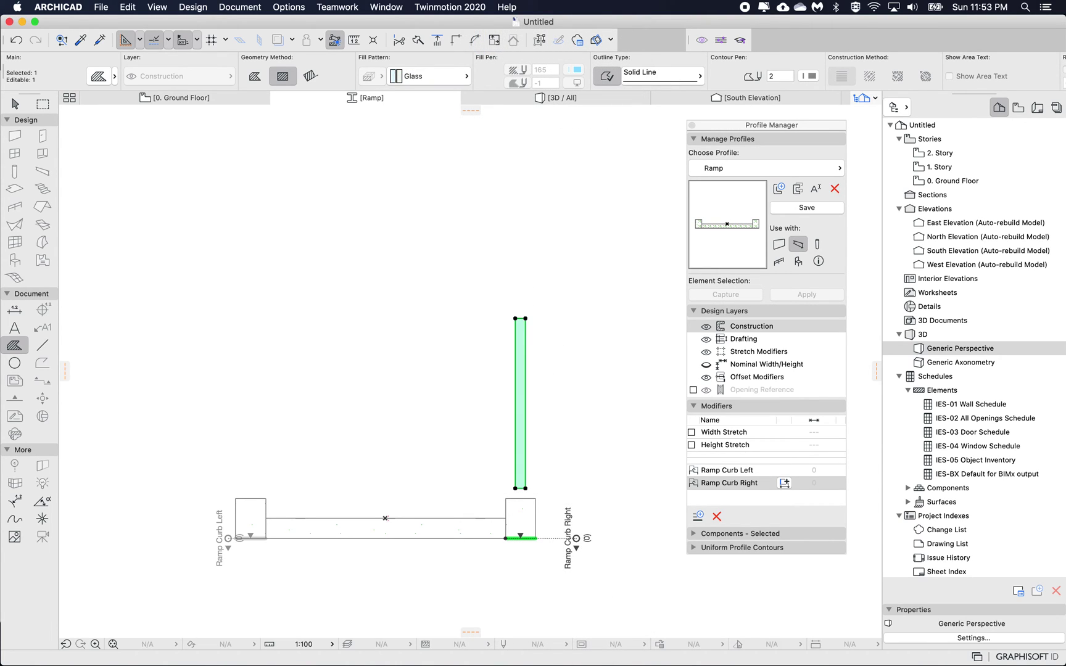
# Copy the glass panel above the left curb, using the curbs' matching outer and inner top-left corners as reference, and save the Ramp profile
pyautogui.hscroll(1, 385, 431)
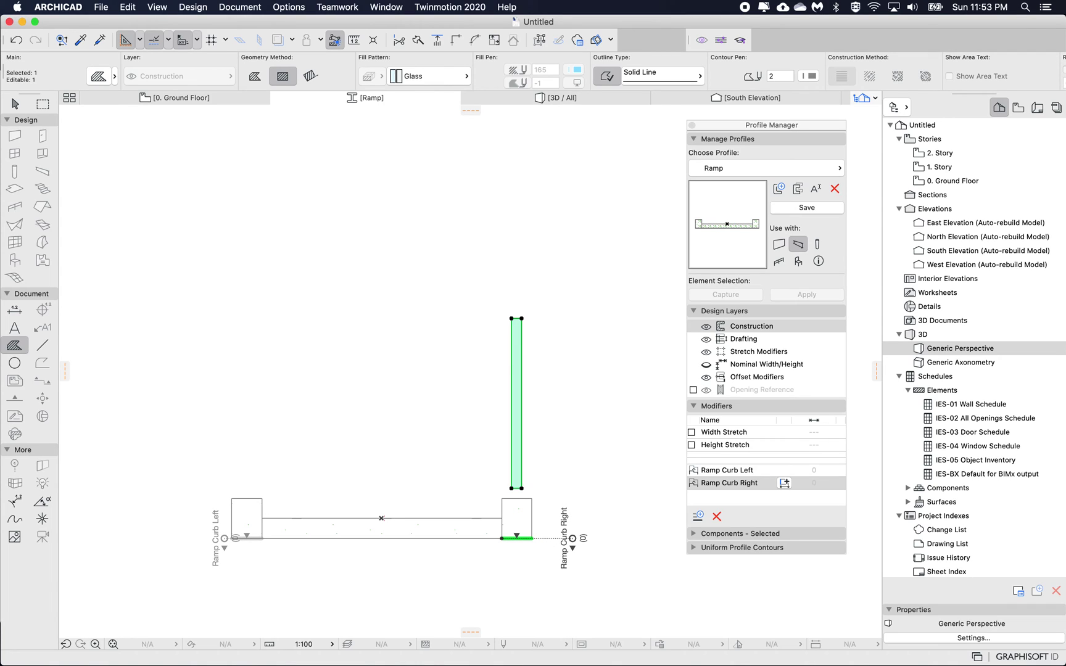
pyautogui.hscroll(-5, 401, 432)
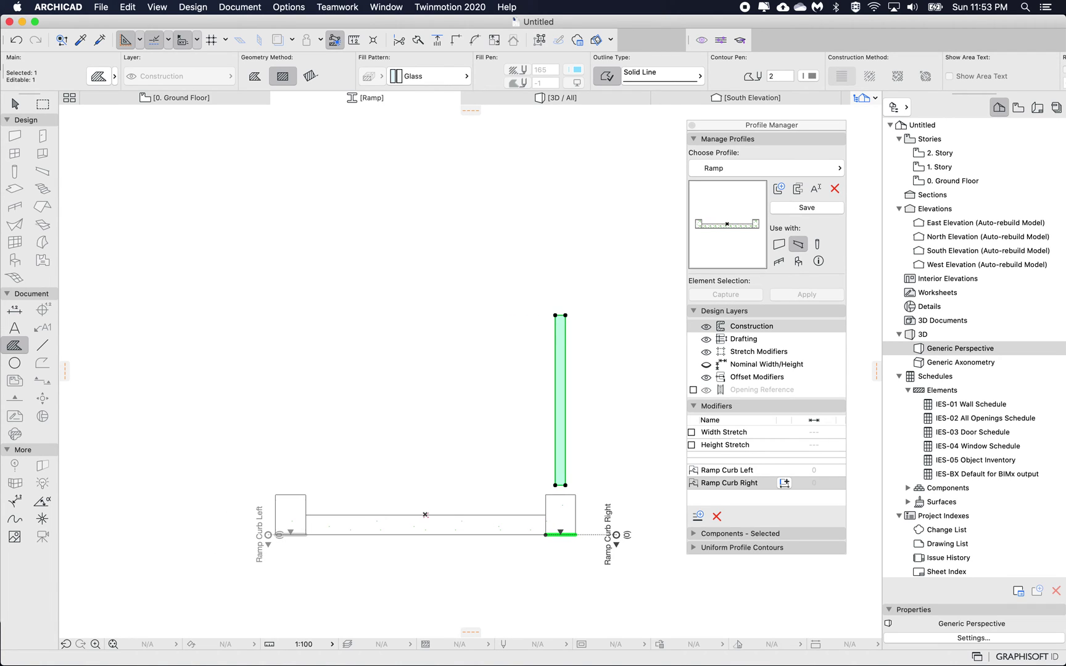
pyautogui.press('super+d')
pyautogui.click(544, 494)
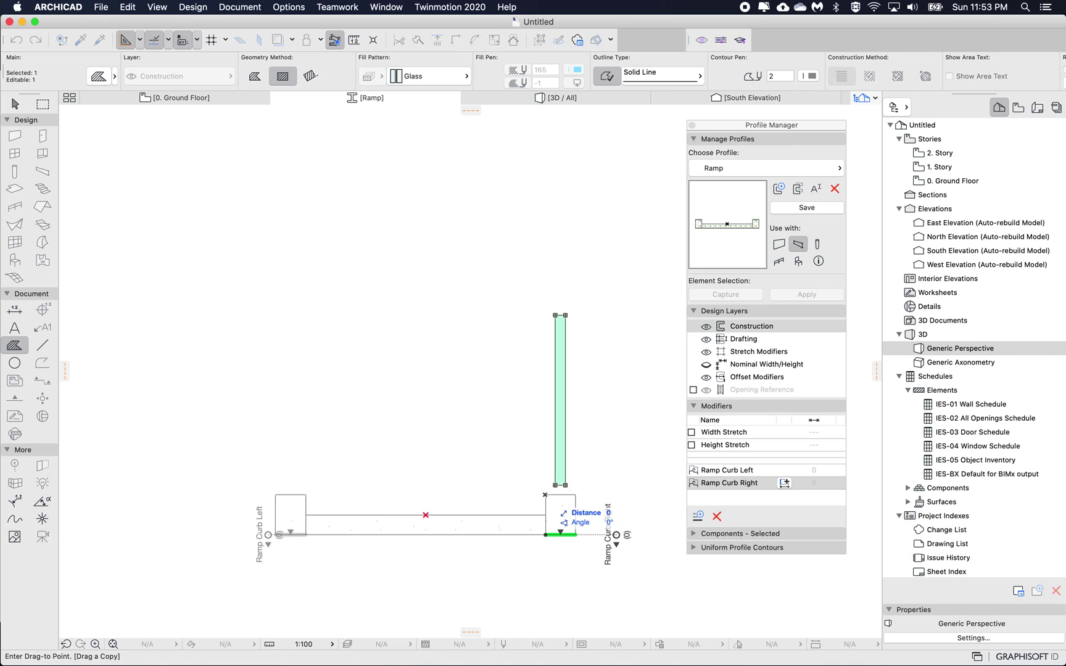
pyautogui.click(275, 495)
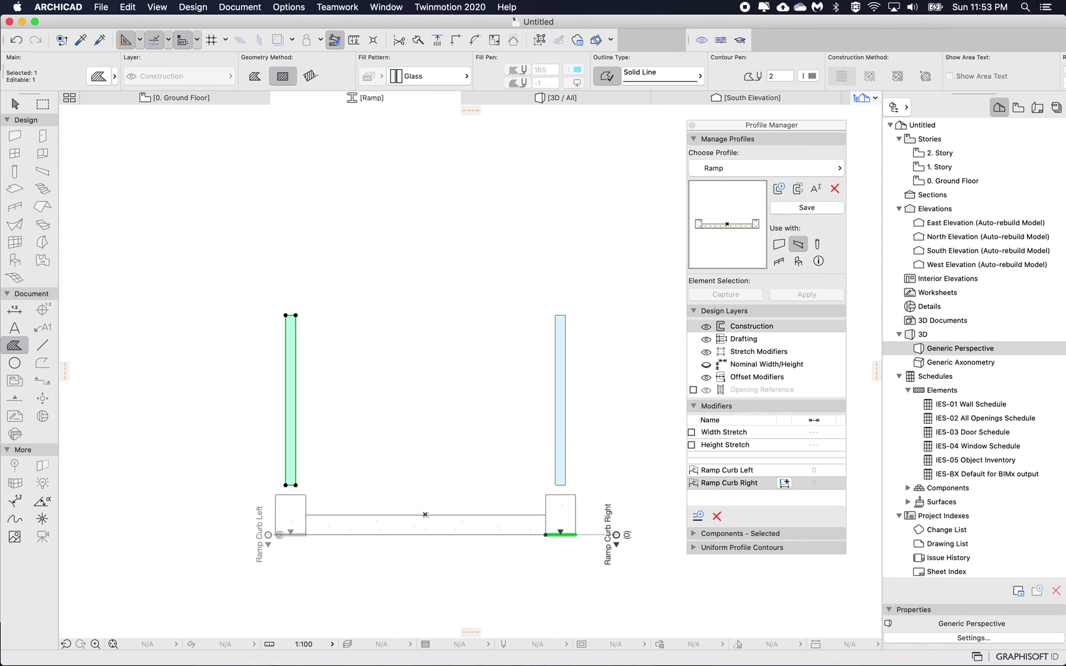
pyautogui.press('Escape')
pyautogui.click(806, 208)
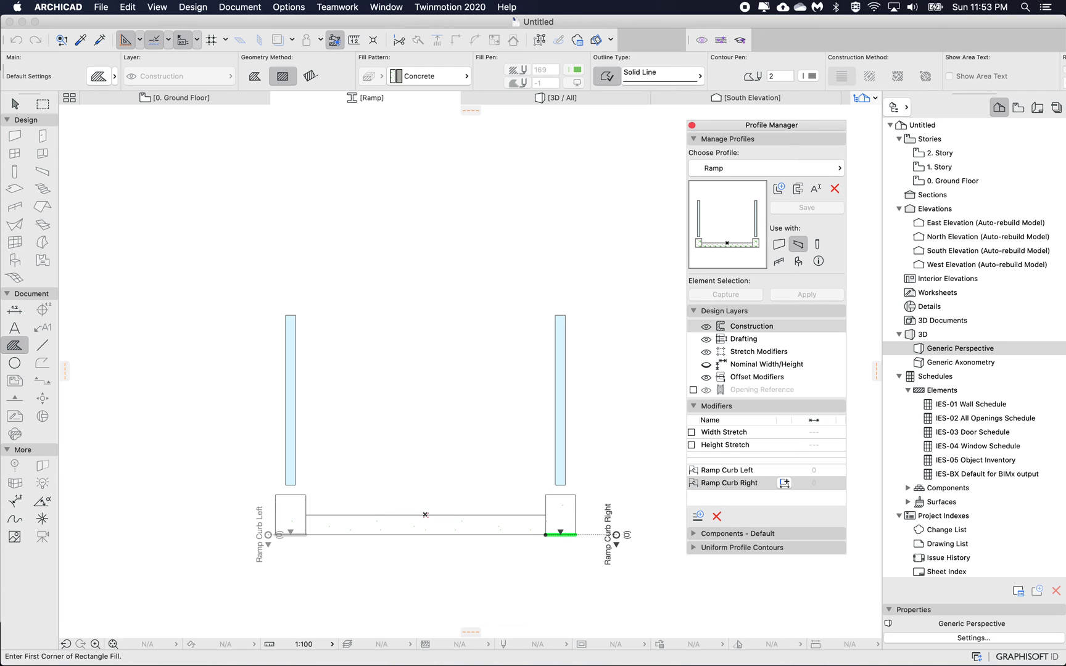
# Remove the Paint - Titanium White surface override from all ramp and landing beams in the 3D view
pyautogui.click(555, 97)
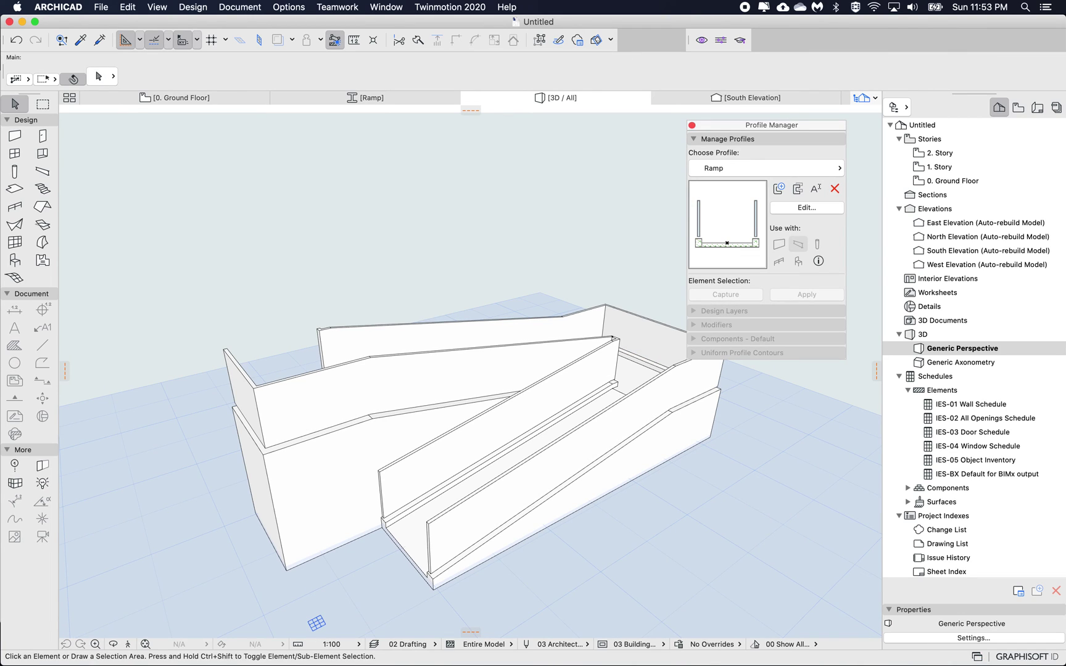
pyautogui.click(469, 377)
pyautogui.press('Escape')
pyautogui.keyDown('shift'); pyautogui.moveTo(468, 377); pyautogui.dragTo(395, 372, button='middle'); pyautogui.keyUp('shift')
pyautogui.moveTo(131, 257); pyautogui.dragTo(732, 589)
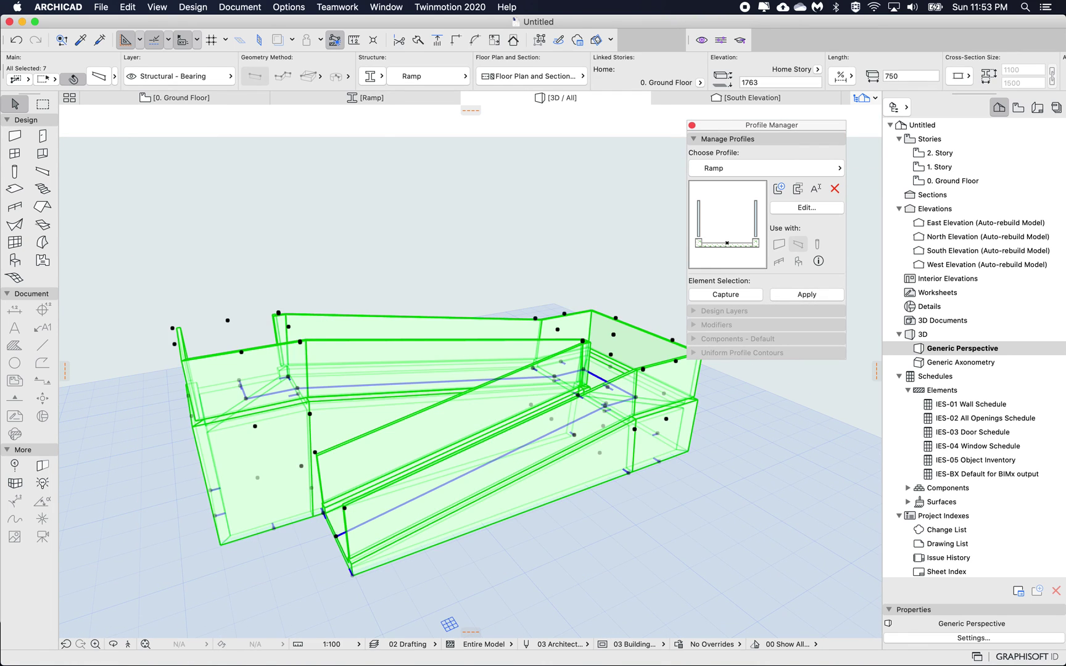
pyautogui.press('super+t')
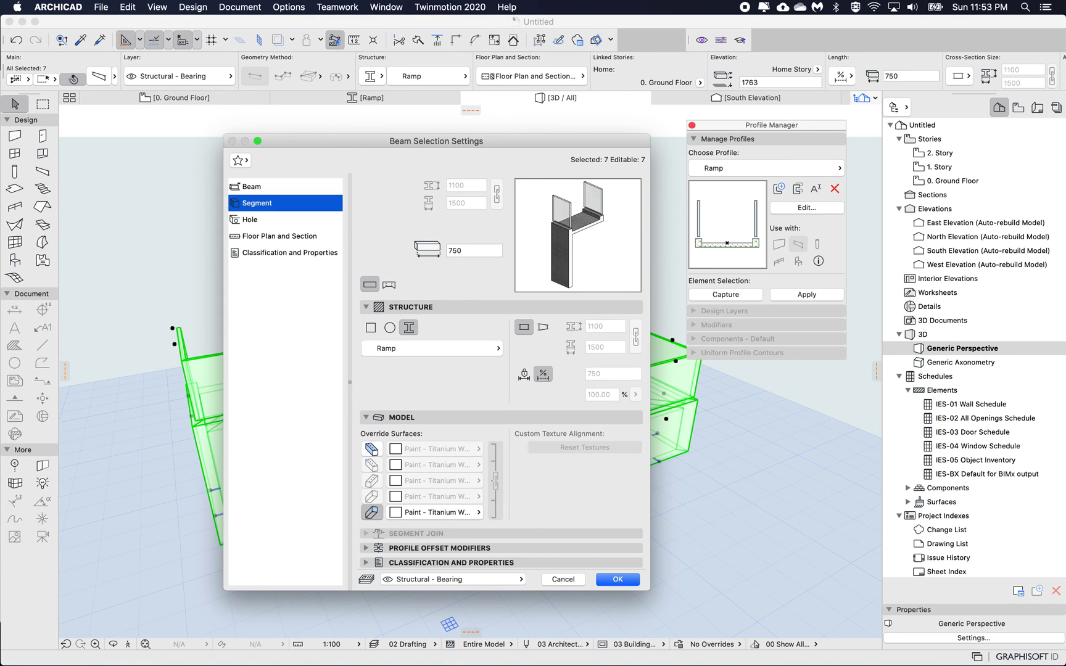
pyautogui.click(371, 512)
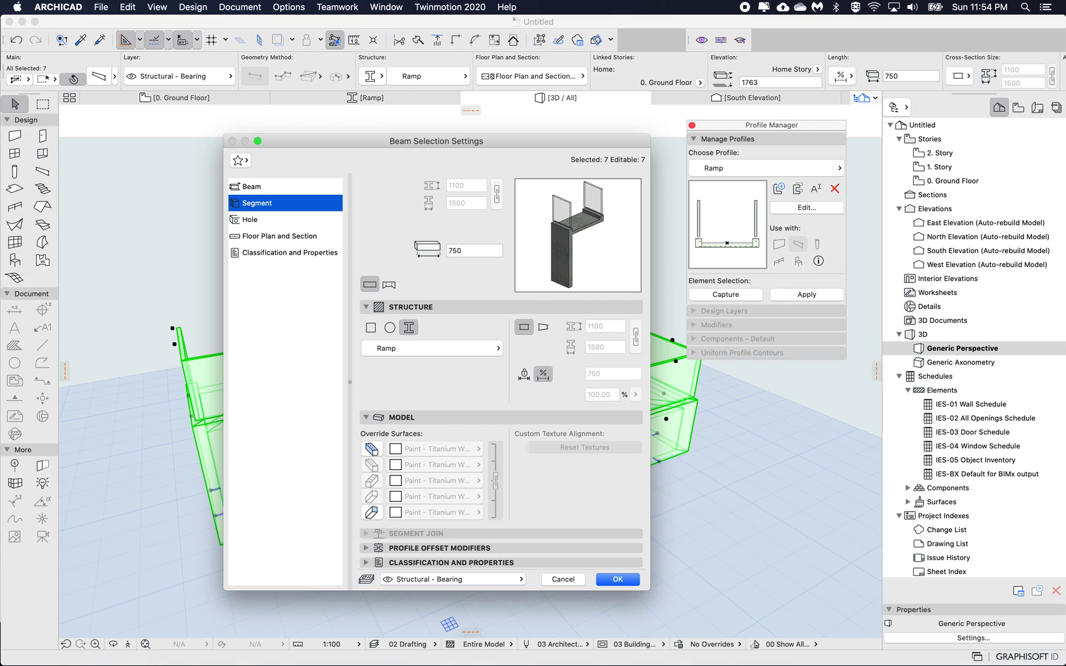
pyautogui.press('Return')
pyautogui.press('Escape')
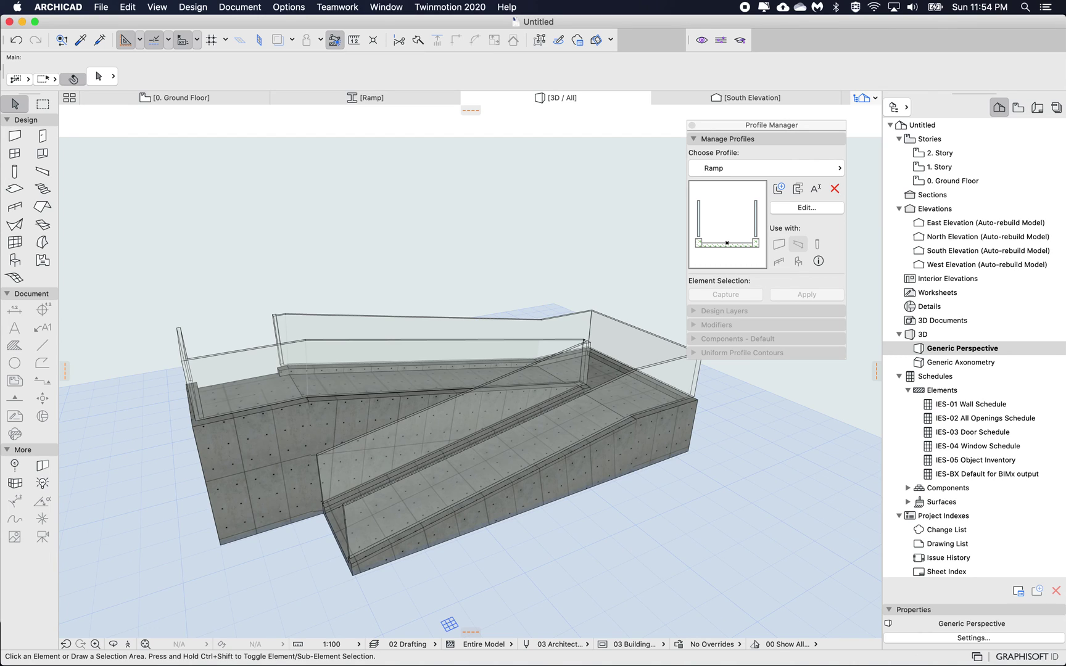
# Override the surface of the Ramp profile's slab and both curbs with Paint - Titanium White and save the profile
pyautogui.click(805, 207)
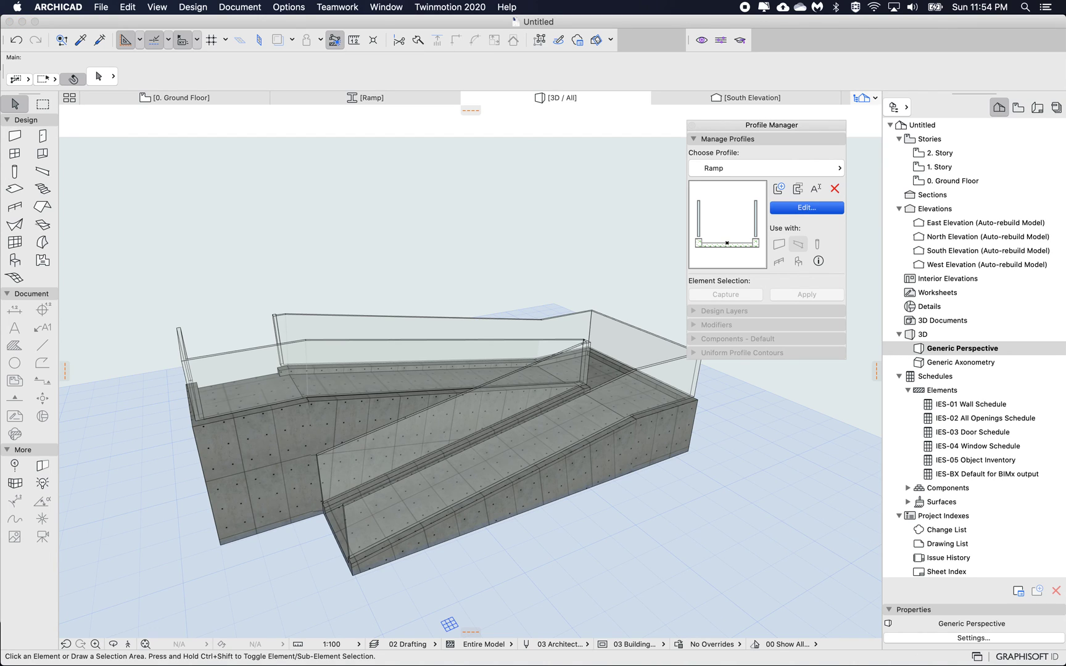
pyautogui.press('Return')
pyautogui.click(425, 525)
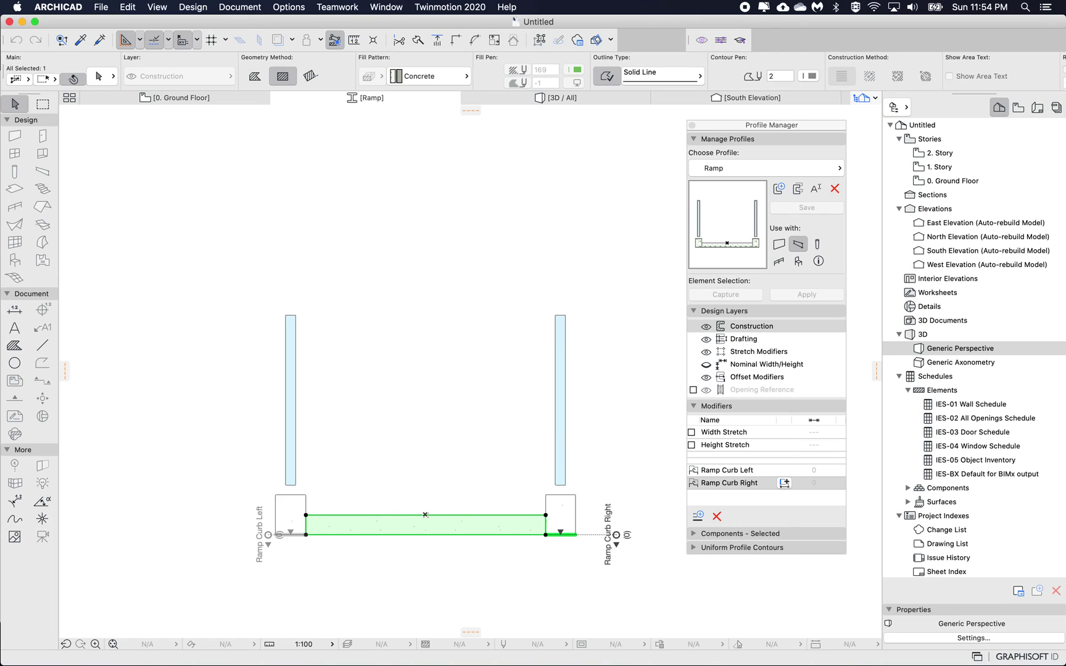
pyautogui.keyDown('shift'); pyautogui.click(560, 515); pyautogui.keyUp('shift')
pyautogui.keyDown('shift'); pyautogui.click(290, 515); pyautogui.keyUp('shift')
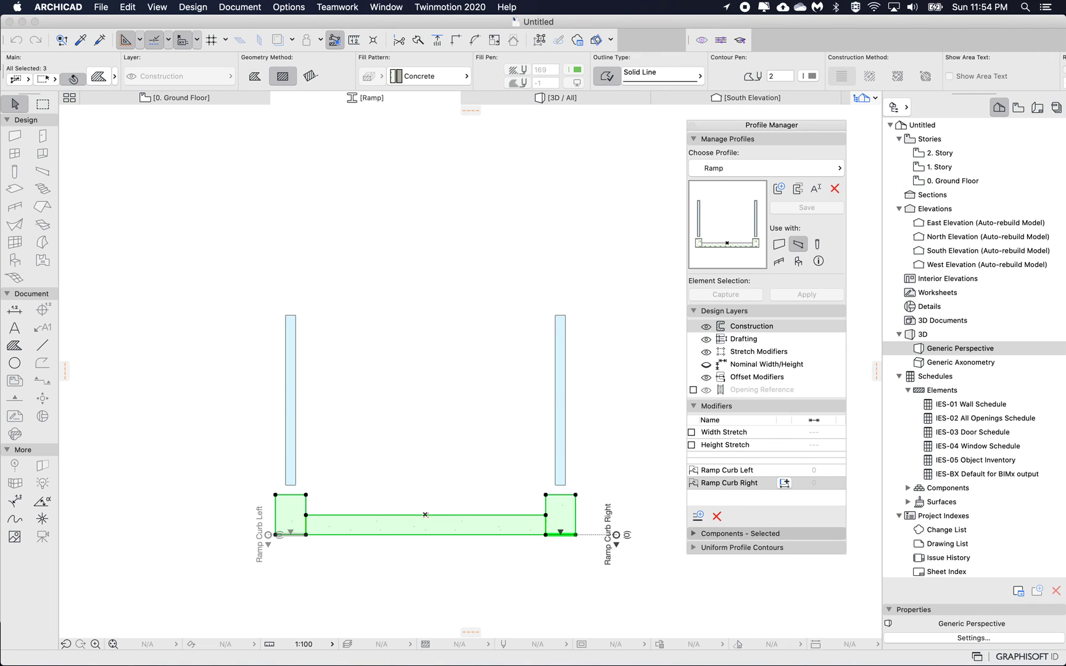
pyautogui.click(722, 533)
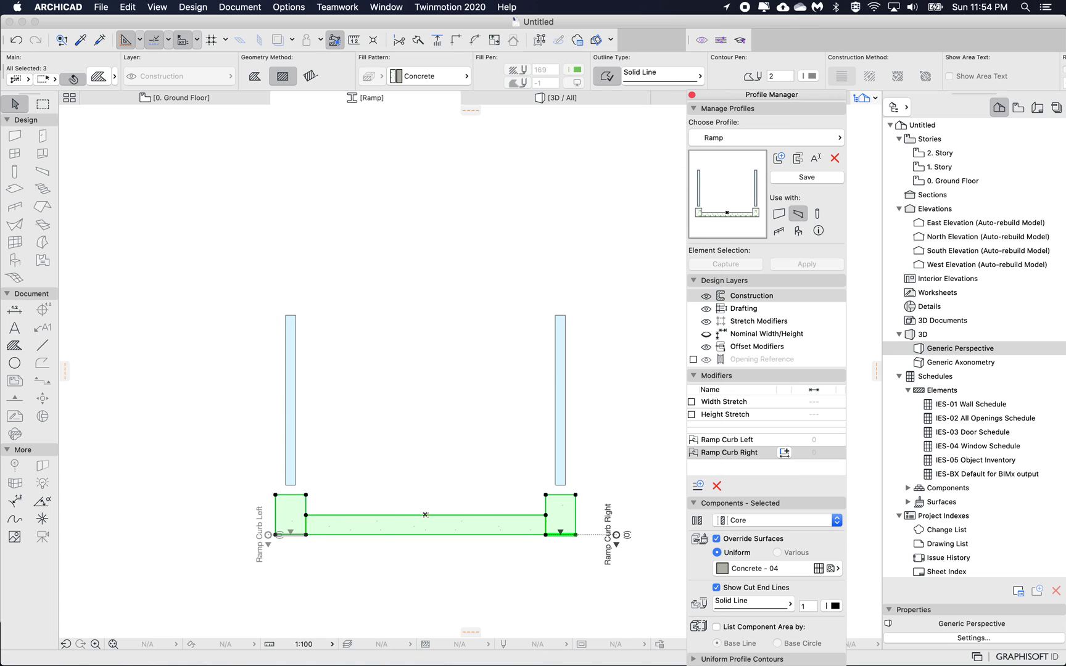
pyautogui.click(765, 568)
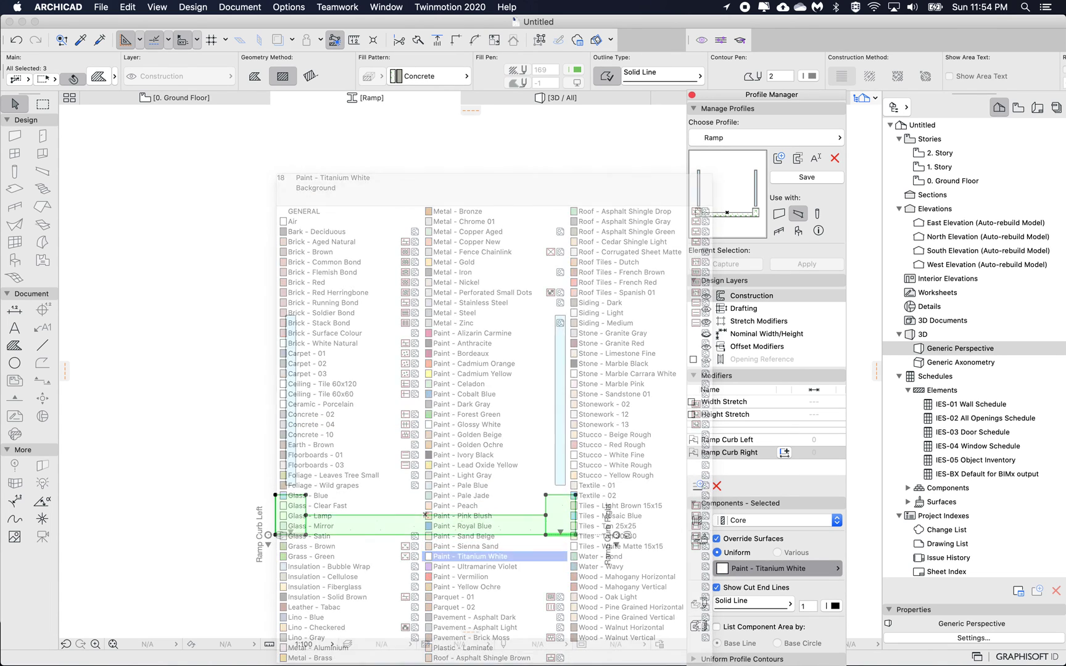
pyautogui.press('Return')
pyautogui.click(806, 177)
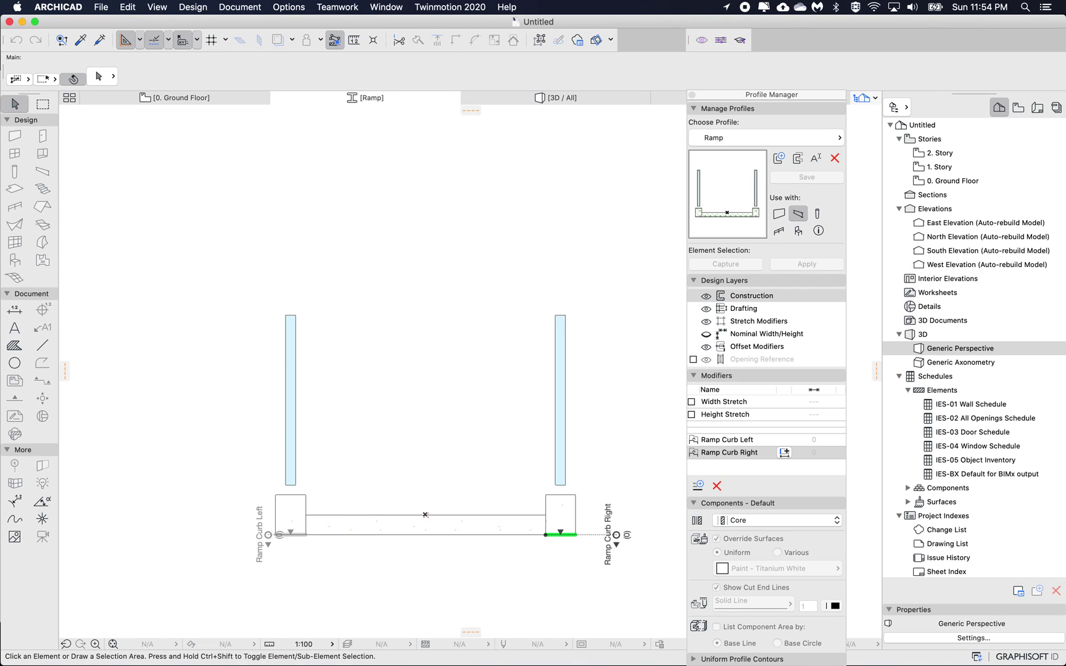
# Check the right glass panel's component surface settings in the profile, and return to the 3D view
pyautogui.moveTo(547, 345); pyautogui.dragTo(570, 345)
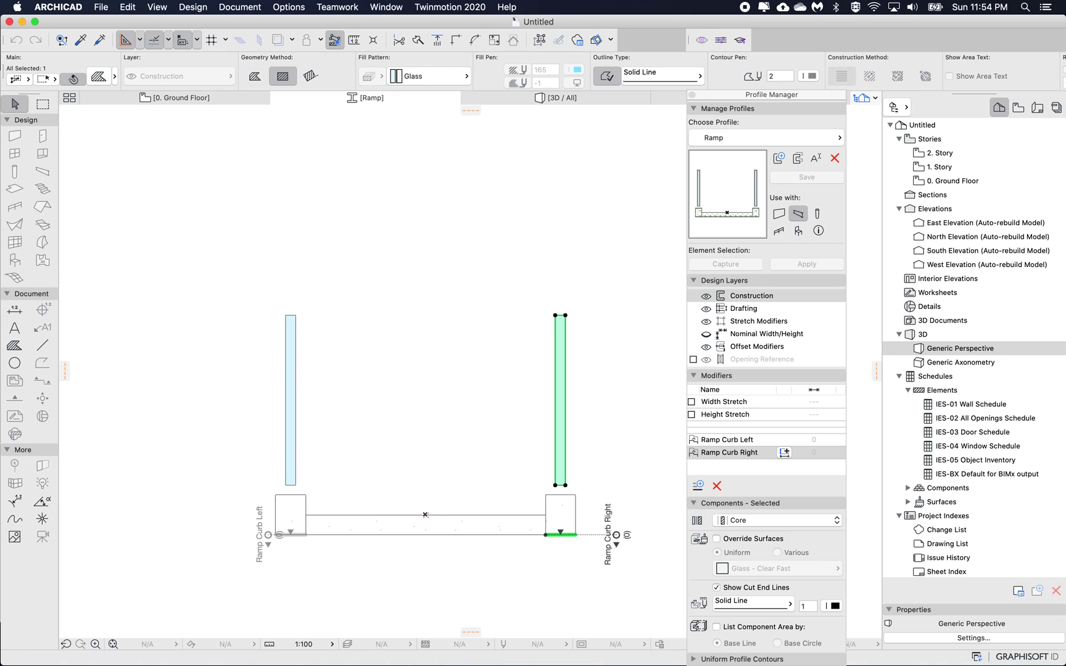
pyautogui.press('Escape')
pyautogui.click(555, 98)
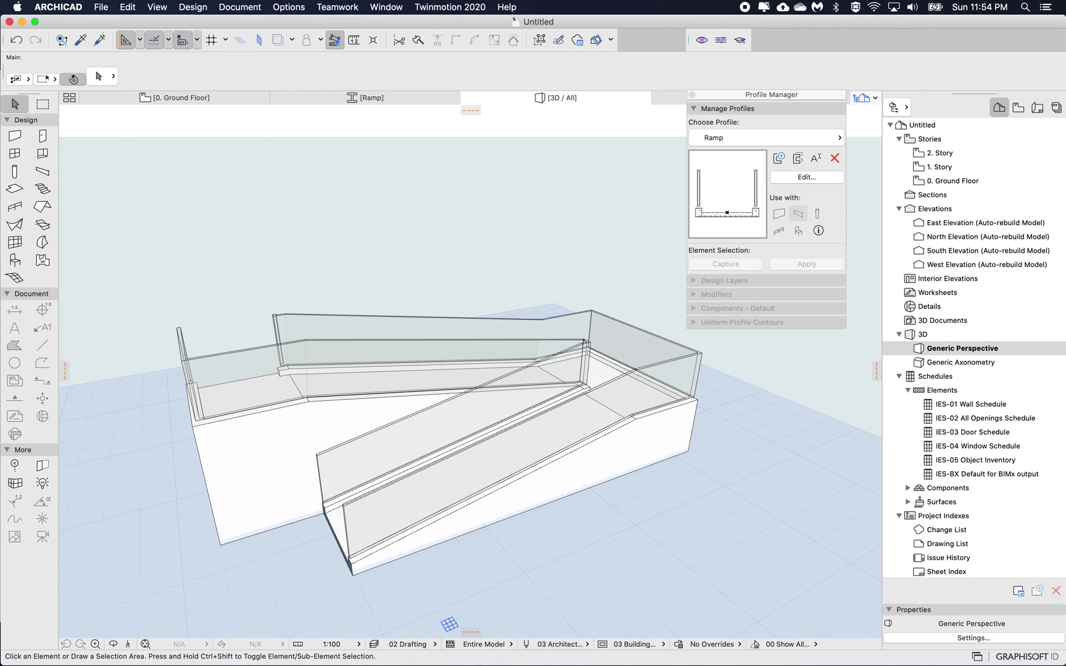
# Examine the ramp from several angles, checking the glass balustrades, the white surfaces and the joins at the landings
pyautogui.keyDown('shift'); pyautogui.moveTo(470, 456); pyautogui.dragTo(435, 456, button='middle'); pyautogui.keyUp('shift')
pyautogui.scroll(3, 471, 432)
pyautogui.scroll(-2, 419, 426)
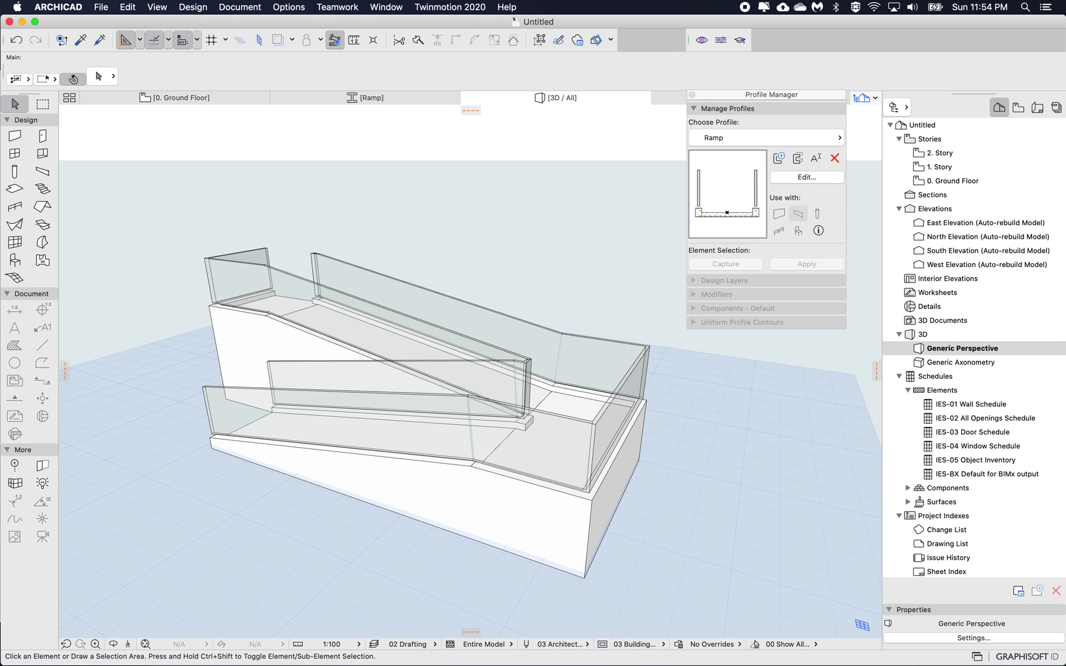
pyautogui.keyDown('shift'); pyautogui.moveTo(507, 376); pyautogui.dragTo(620, 395, button='middle'); pyautogui.keyUp('shift')
pyautogui.keyDown('shift'); pyautogui.moveTo(253, 623); pyautogui.dragTo(211, 623, button='middle'); pyautogui.keyUp('shift')
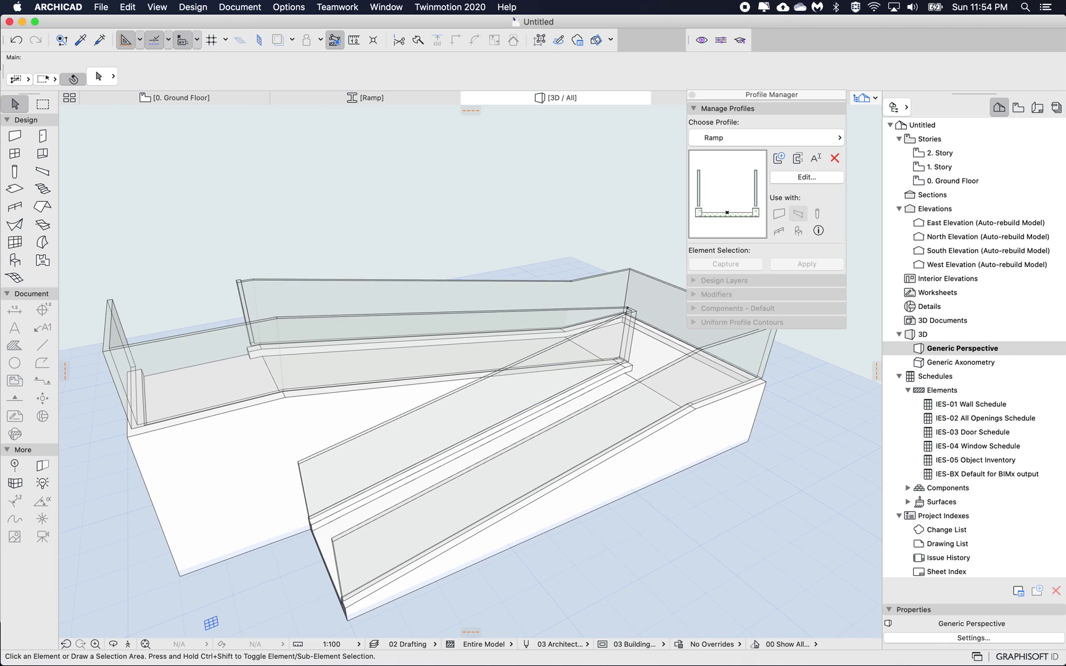
pyautogui.keyDown('shift'); pyautogui.moveTo(494, 456); pyautogui.dragTo(498, 505, button='middle'); pyautogui.keyUp('shift')
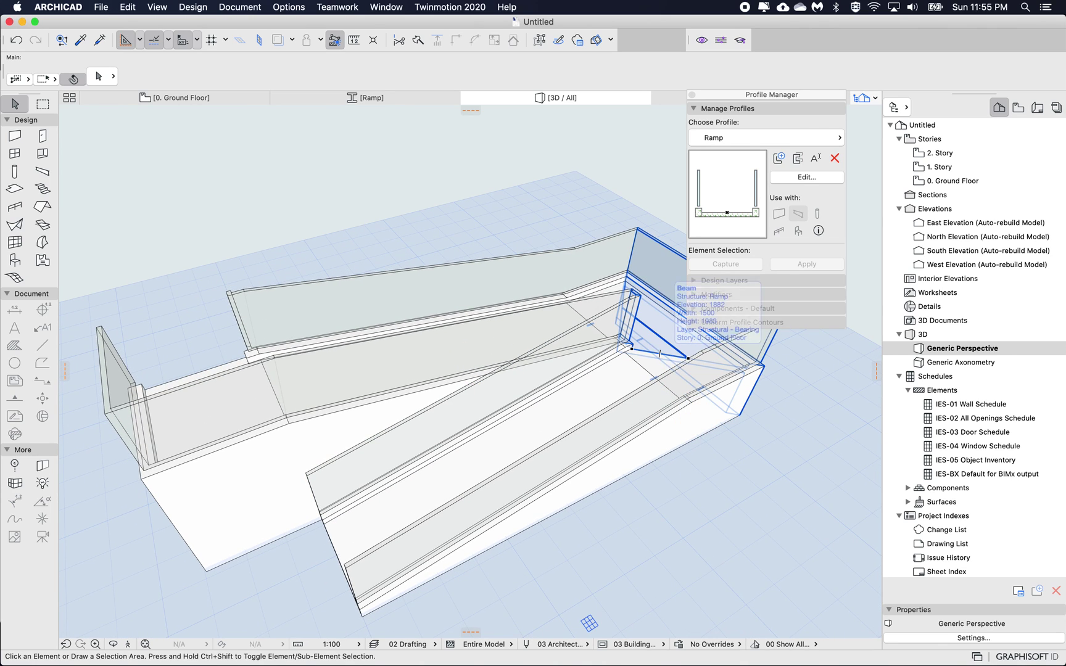
pyautogui.keyDown('shift'); pyautogui.moveTo(659, 354); pyautogui.dragTo(636, 260, button='middle'); pyautogui.keyUp('shift')
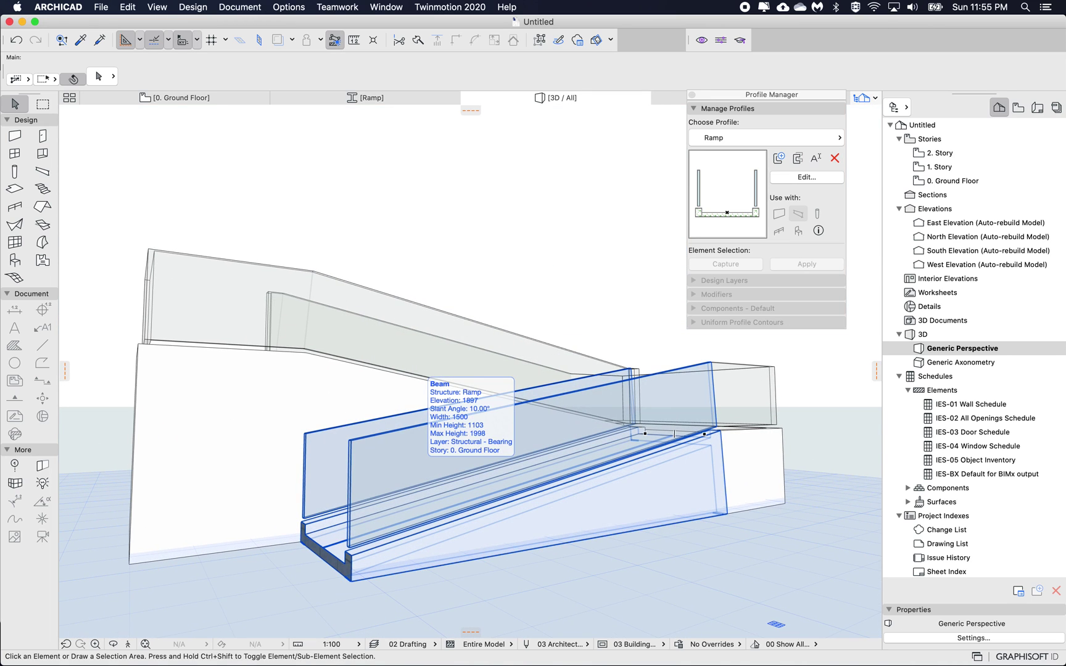